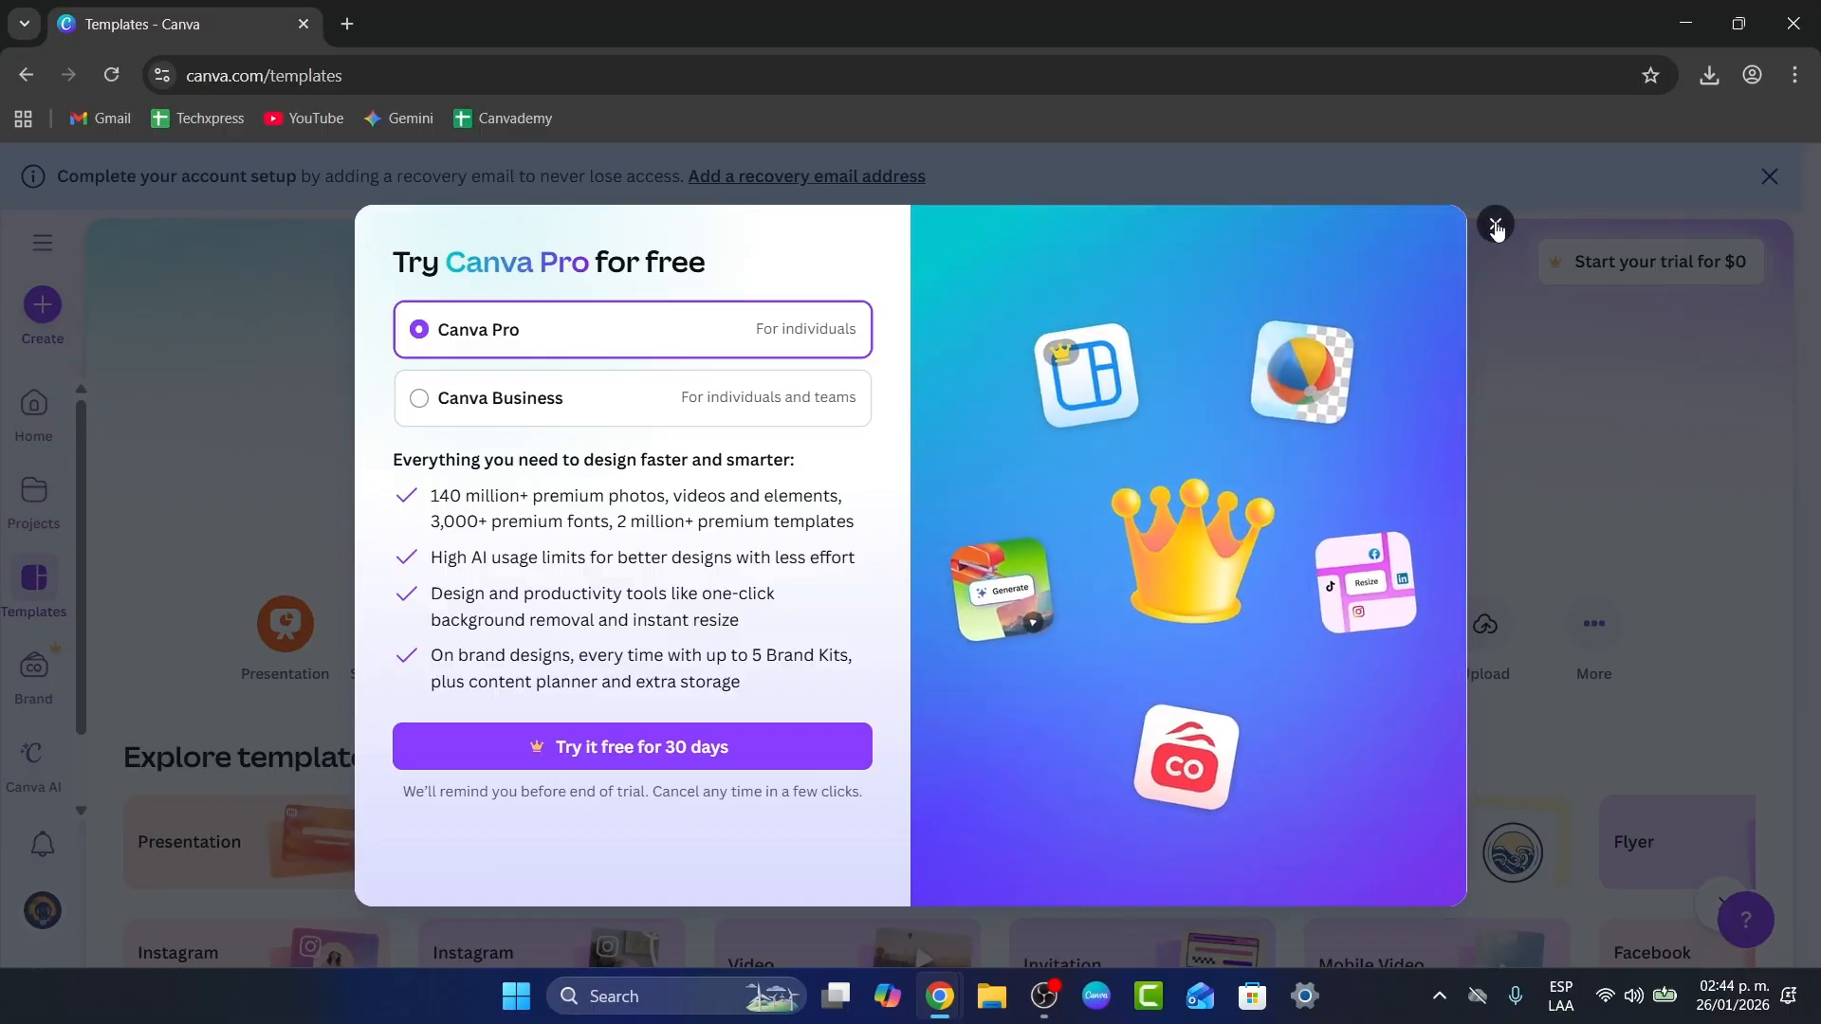
# - Dismiss the trial offer and recovery email banner, search design types for "instagram reel", and create a 1080 × 1920 px Instagram Reel
pyautogui.click(1495, 226)
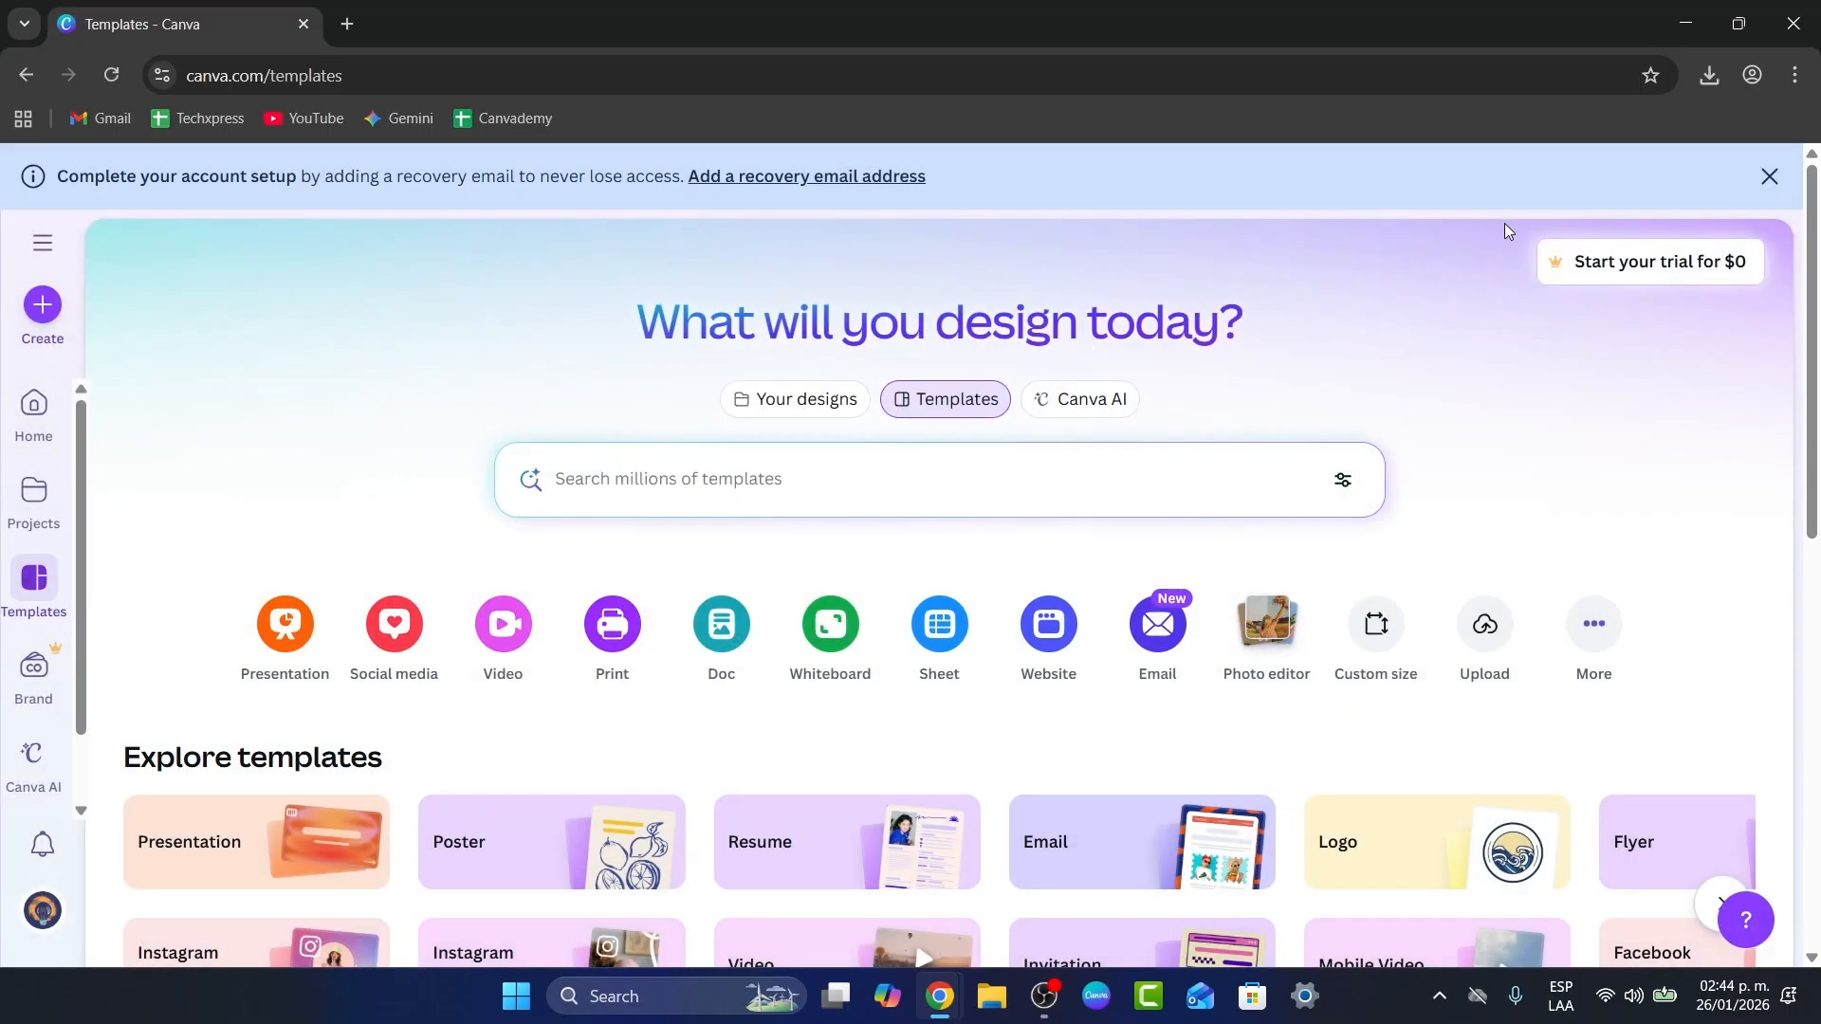
pyautogui.click(1764, 174)
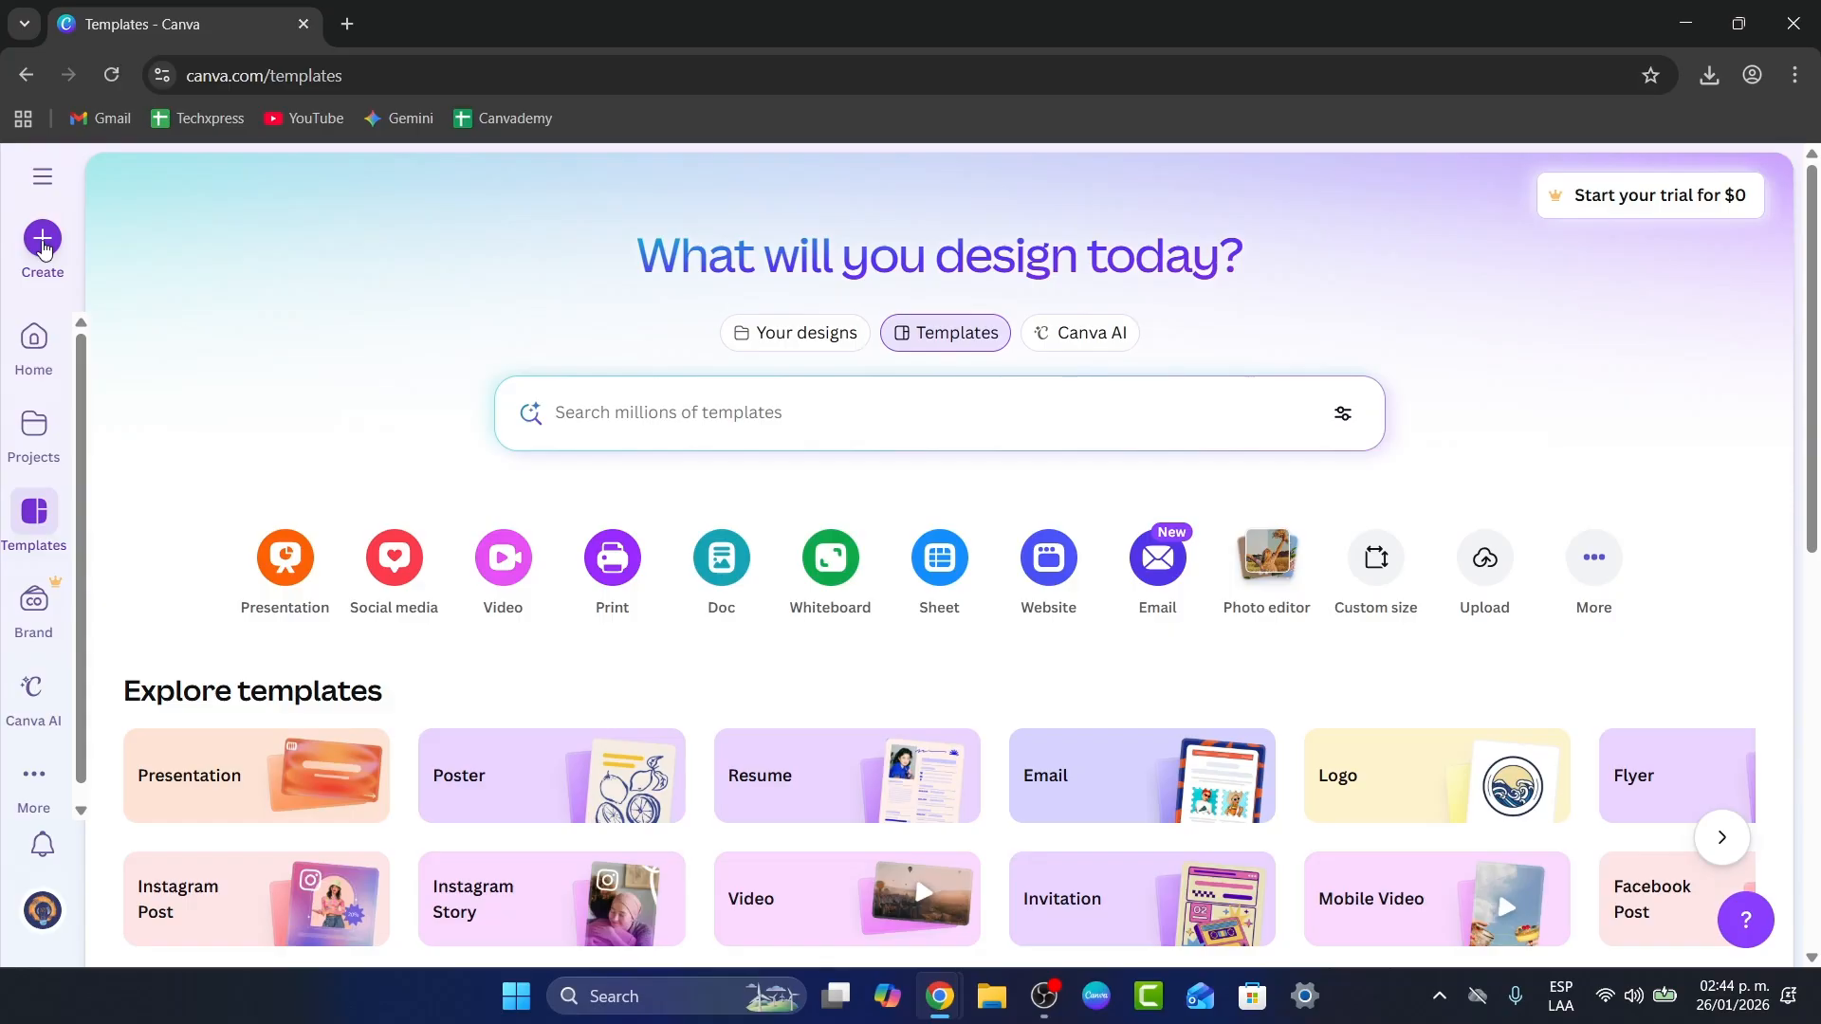
pyautogui.click(41, 265)
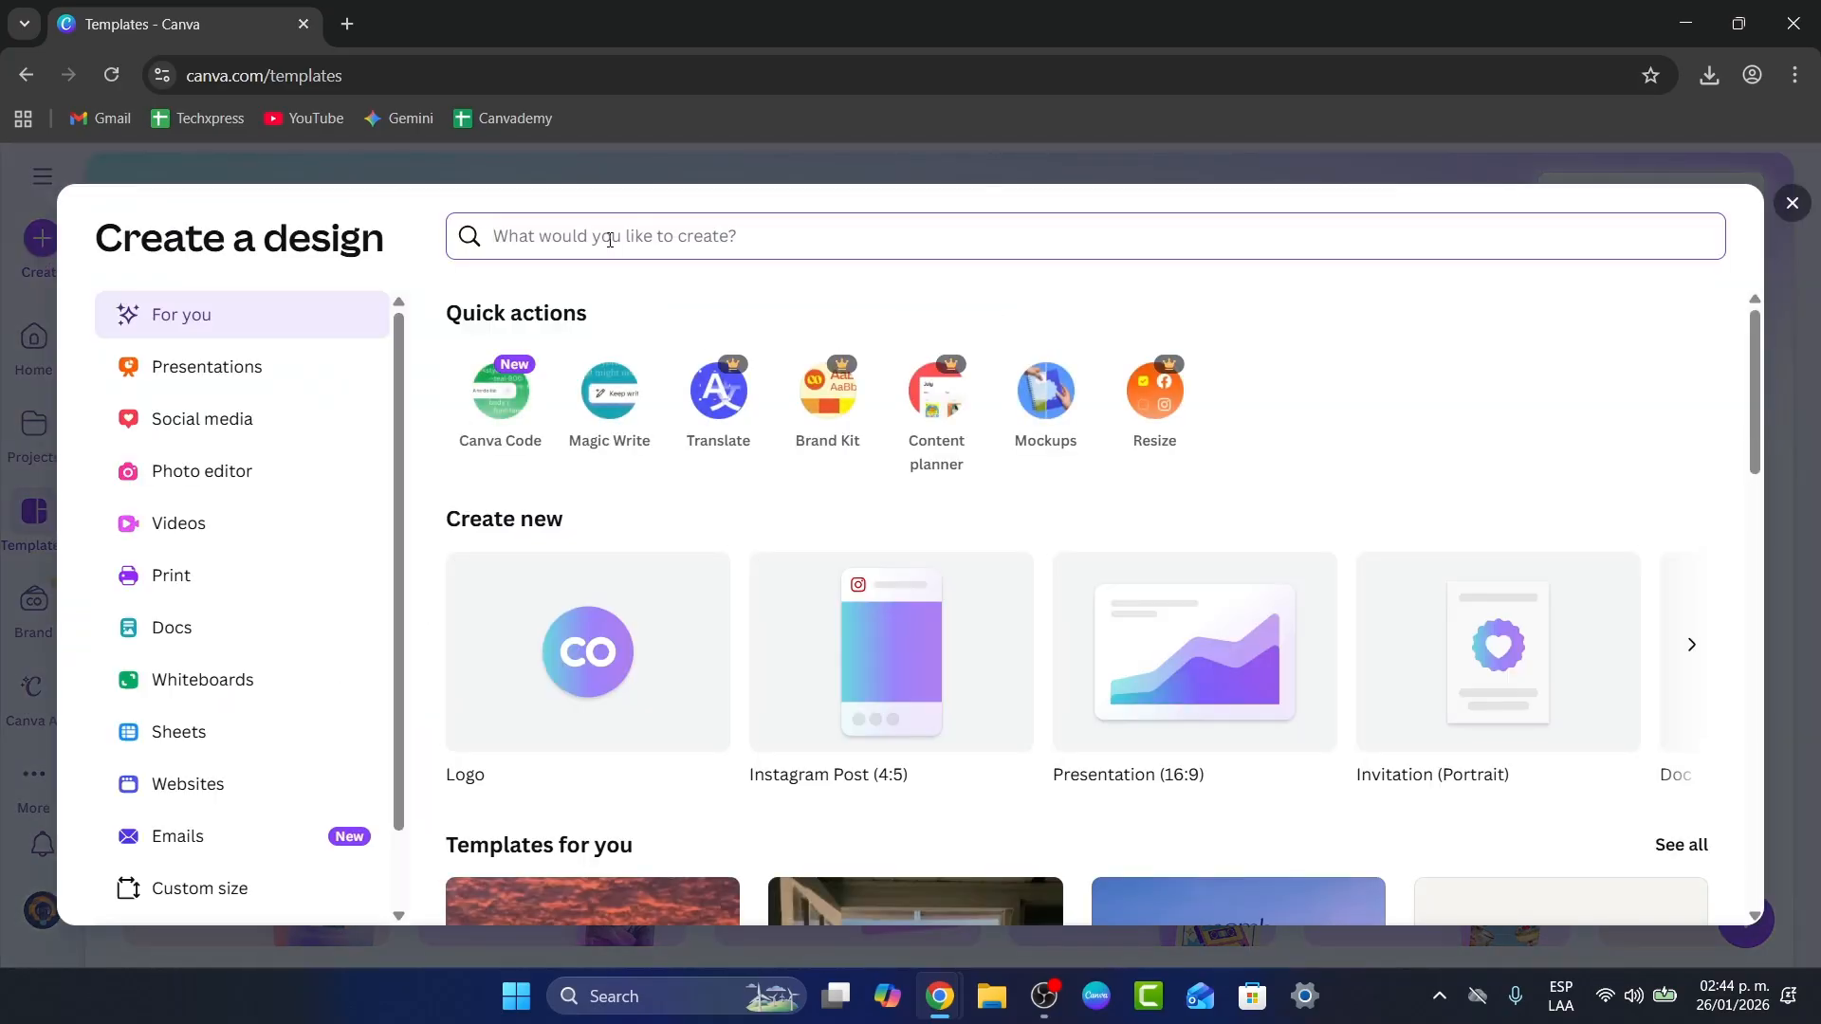
pyautogui.write('instag')
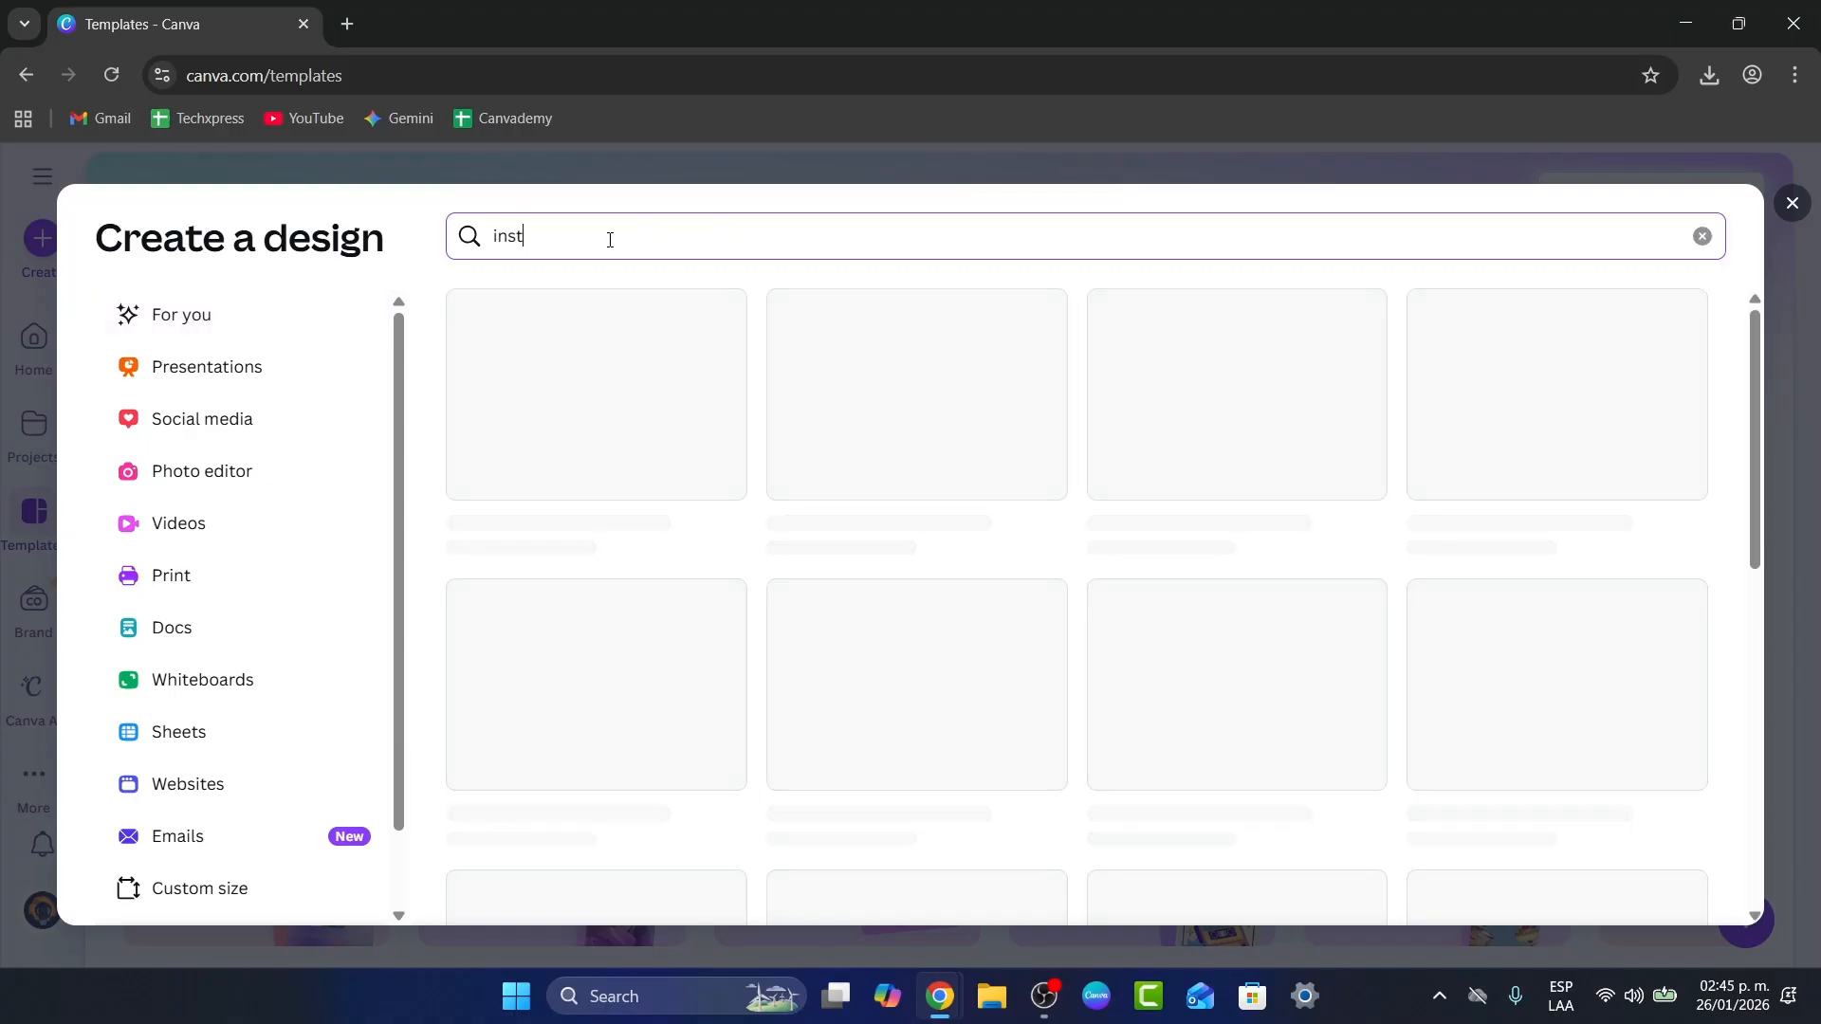
pyautogui.write('ram reel')
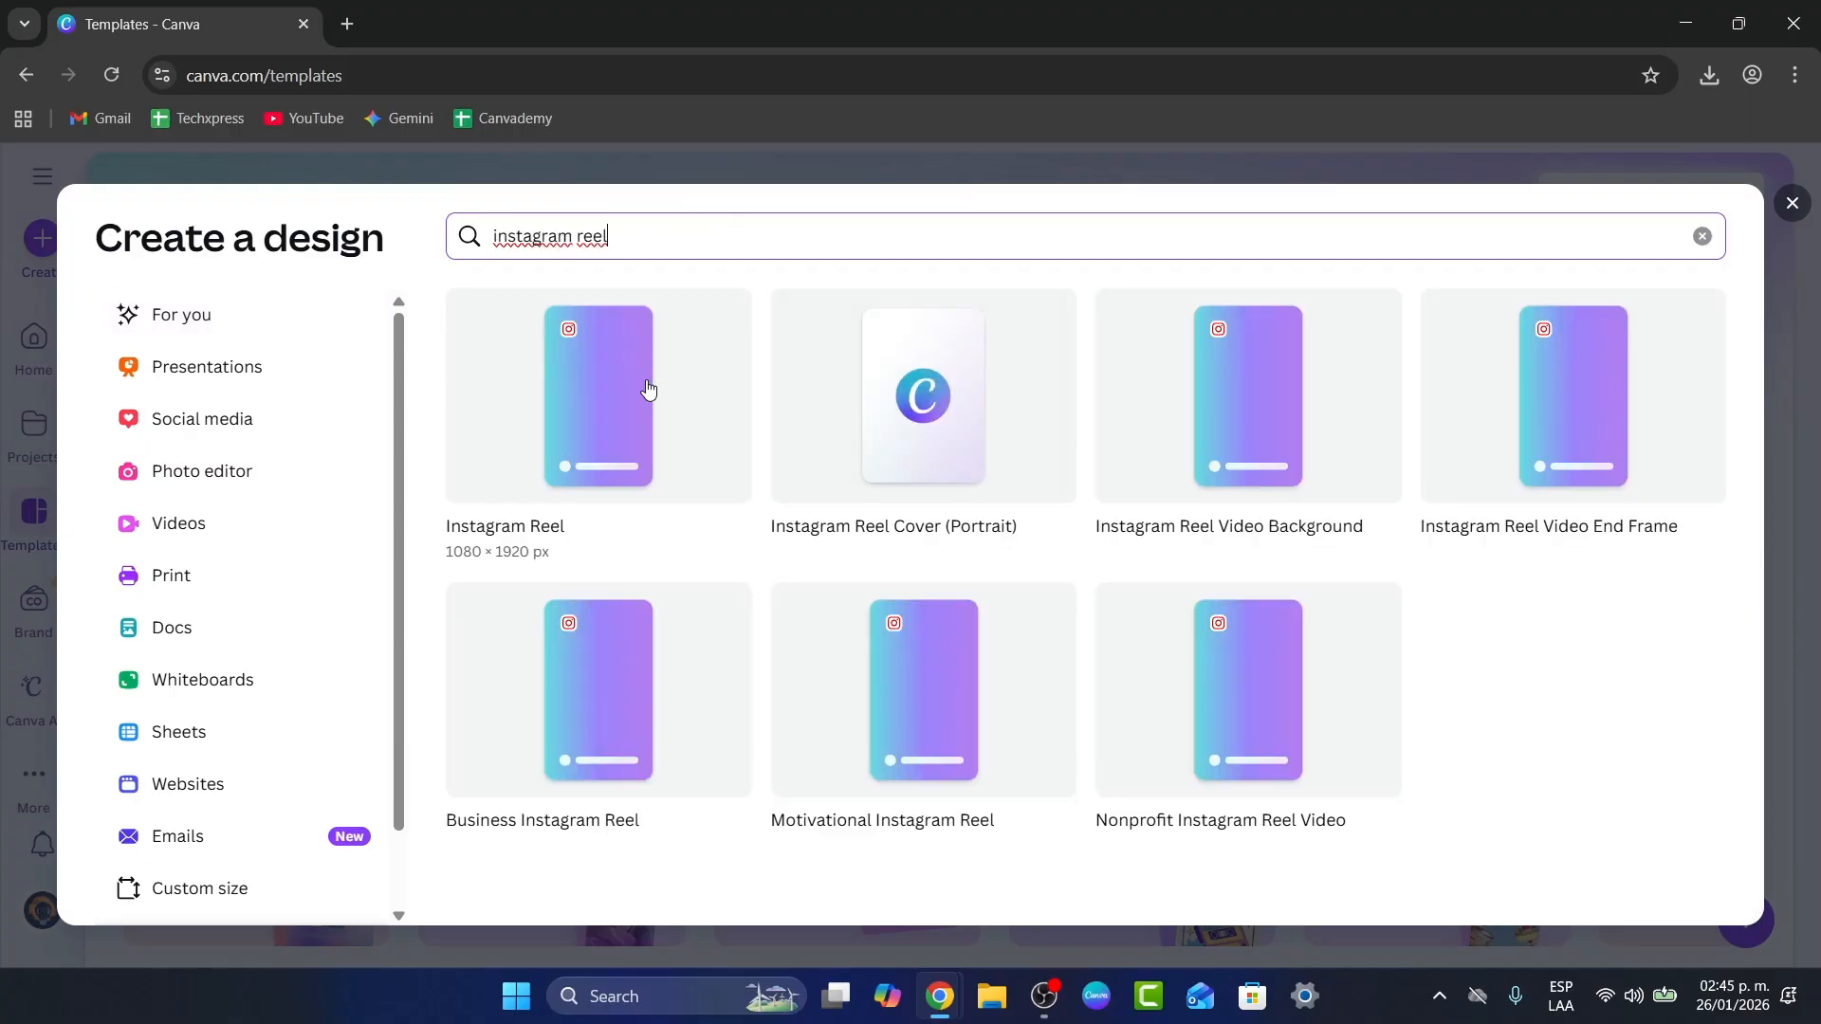
pyautogui.click(648, 388)
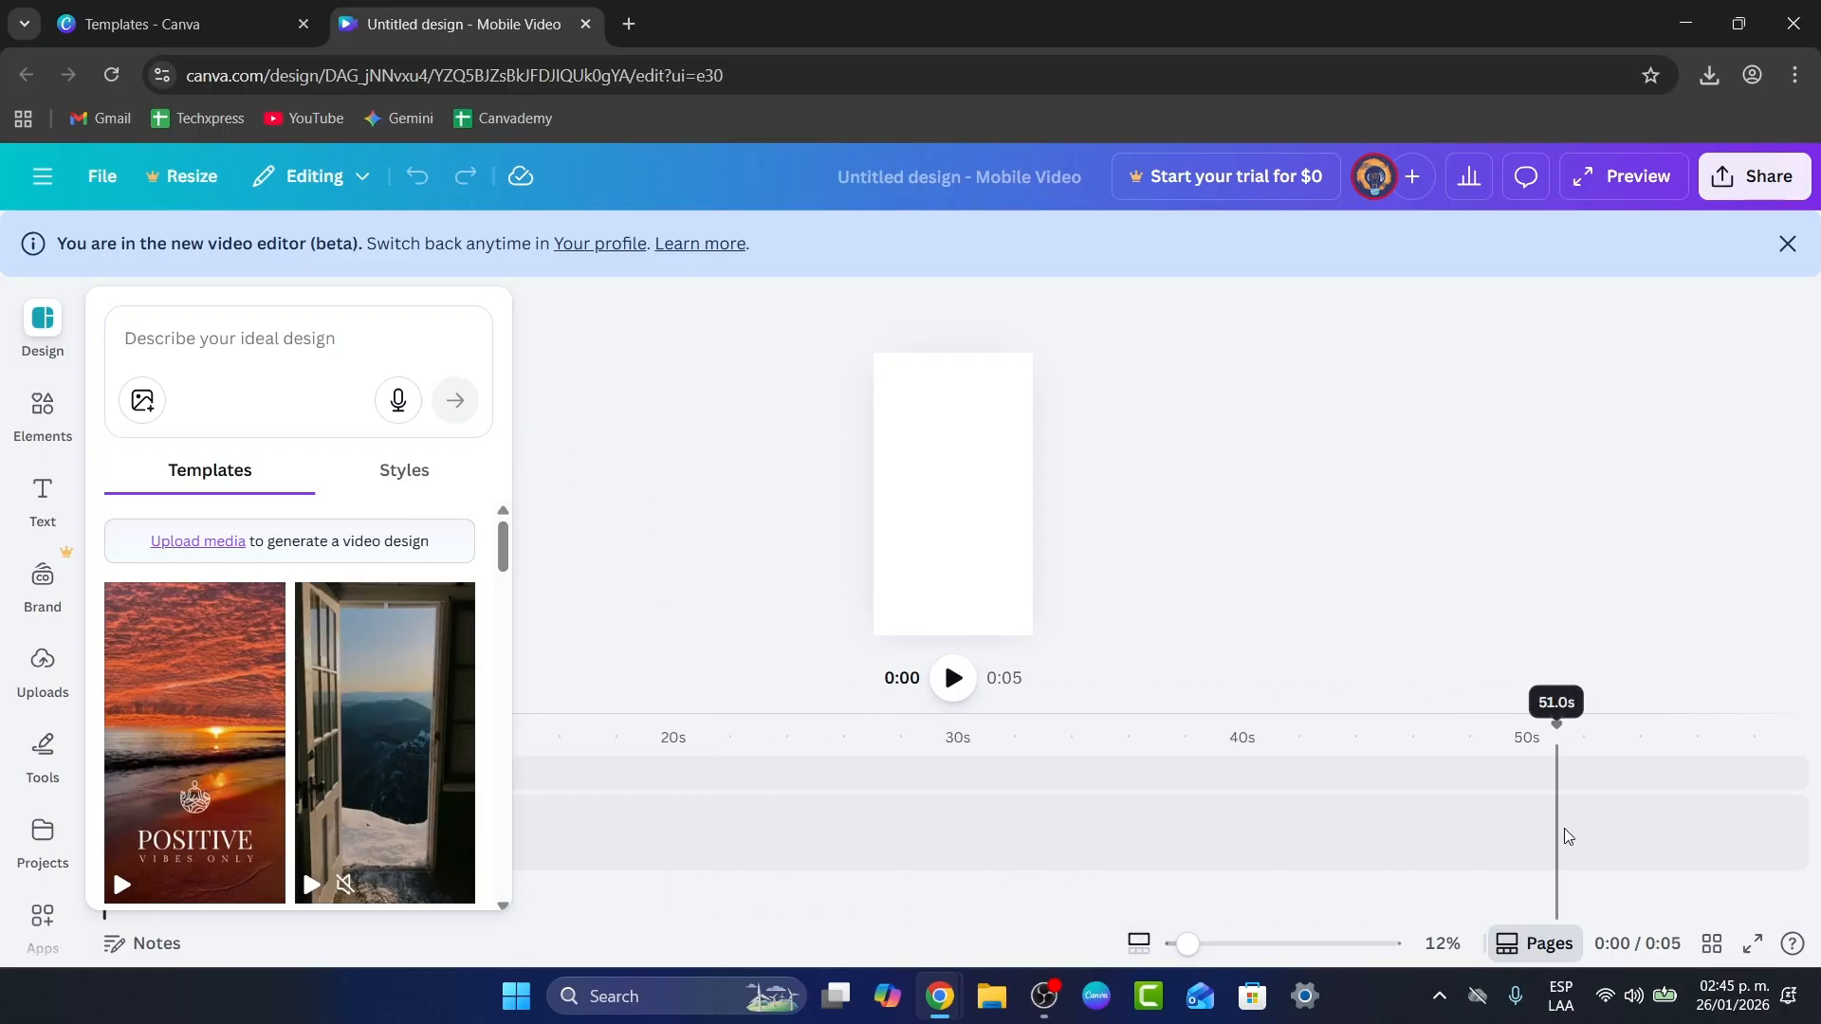
# - Reduce the zoom to 10% and dismiss the notice about the new video editor beta
pyautogui.click(1205, 944)
pyautogui.moveTo(1205, 943)
pyautogui.mouseDown()
pyautogui.moveTo(1239, 944)
pyautogui.moveTo(1177, 943)
pyautogui.mouseUp()
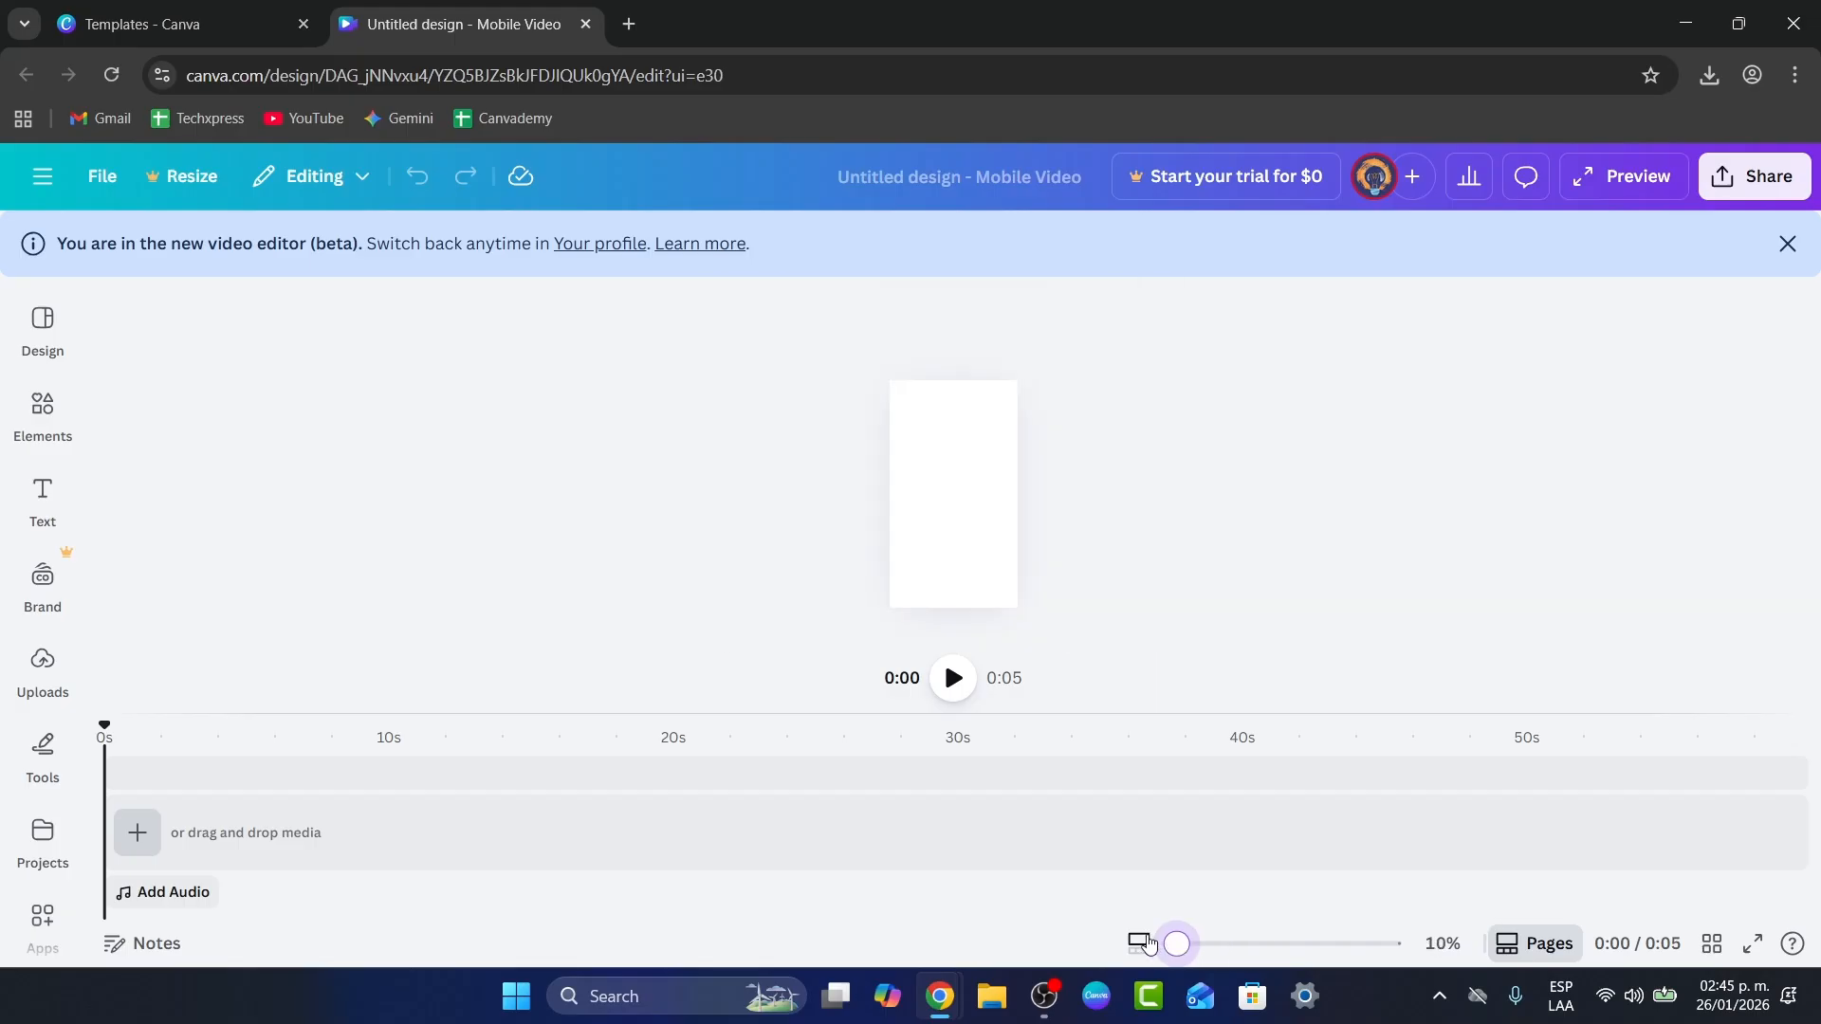
pyautogui.click(1786, 244)
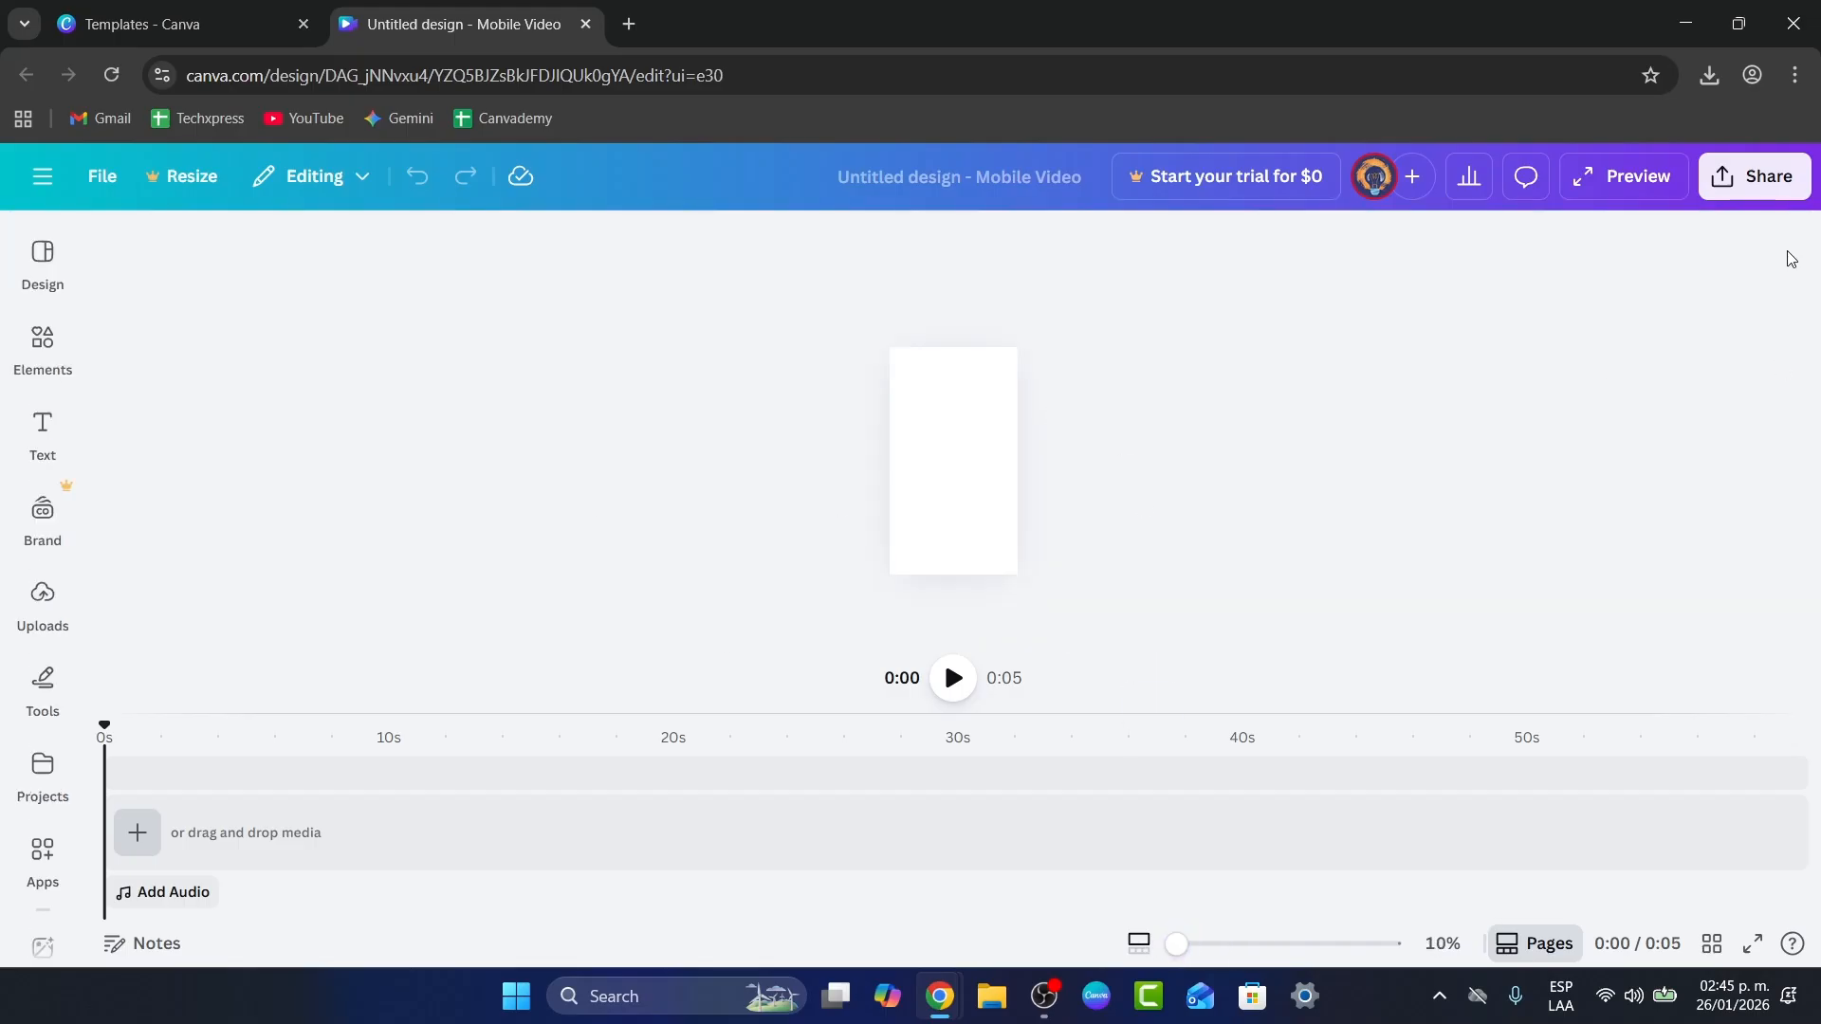
# - Search the video design templates for "sneakers ad"
pyautogui.click(57, 260)
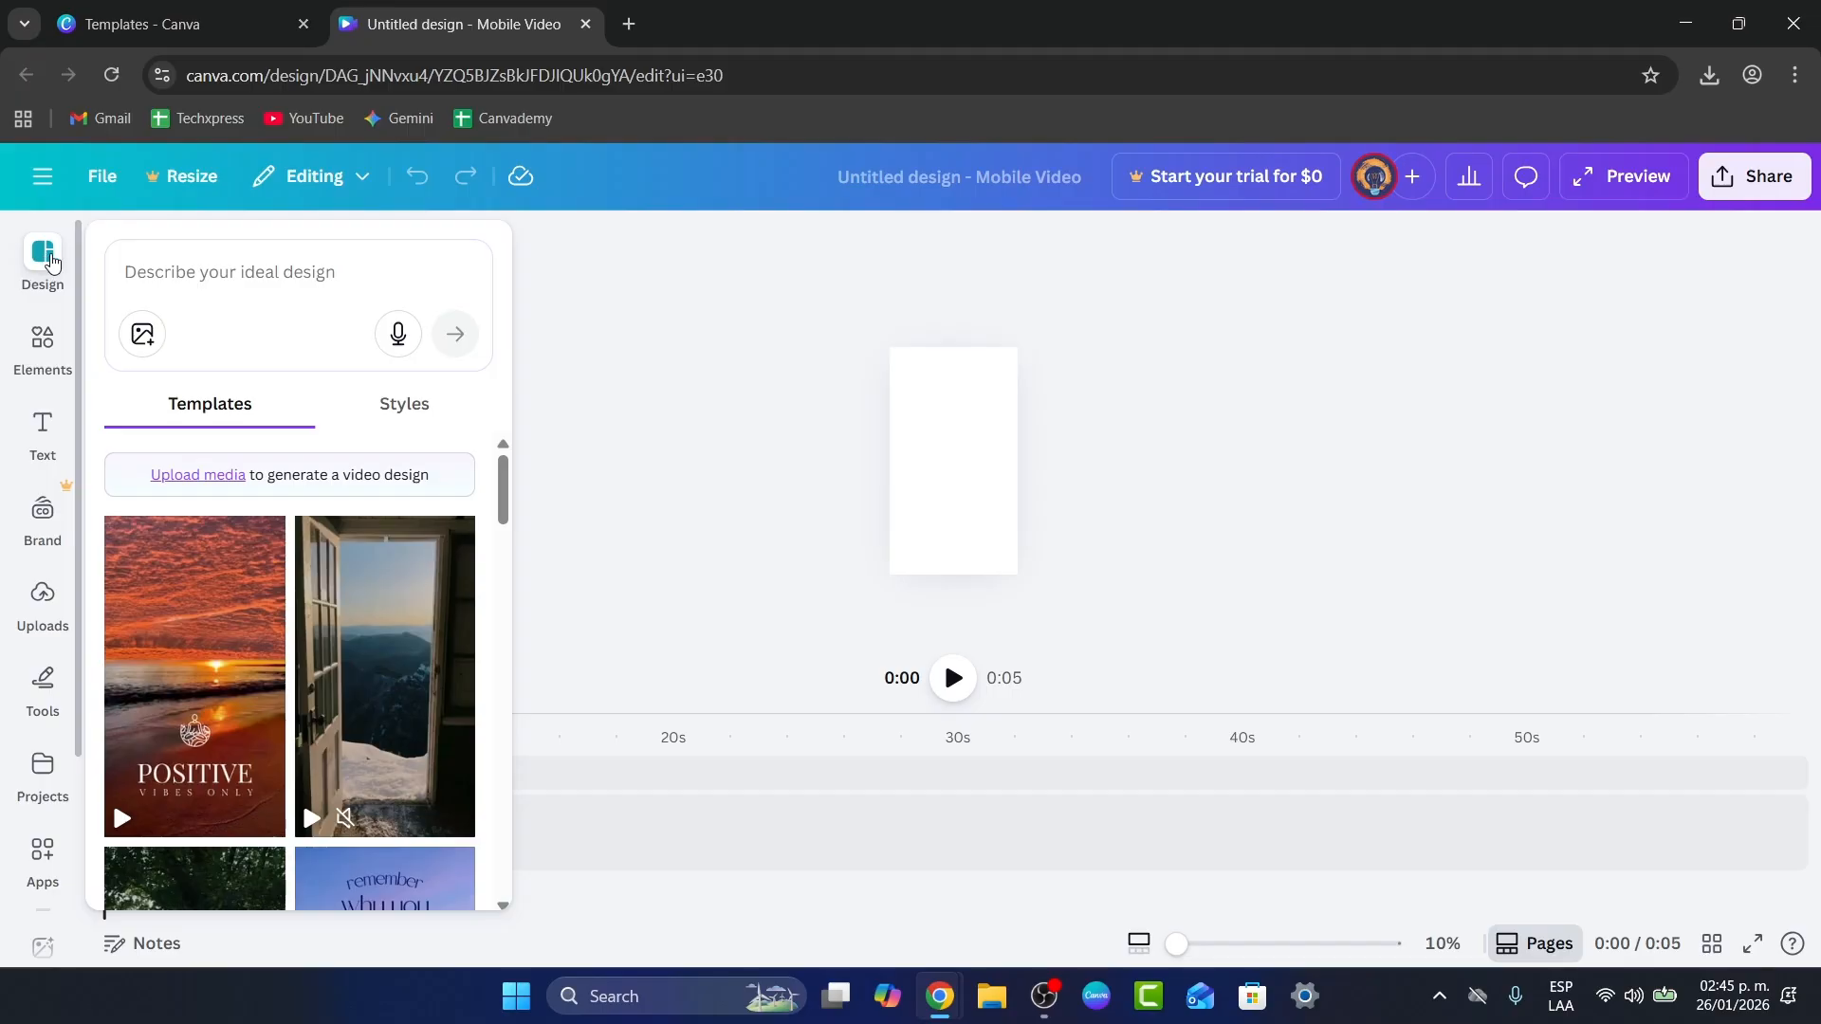
pyautogui.click(284, 268)
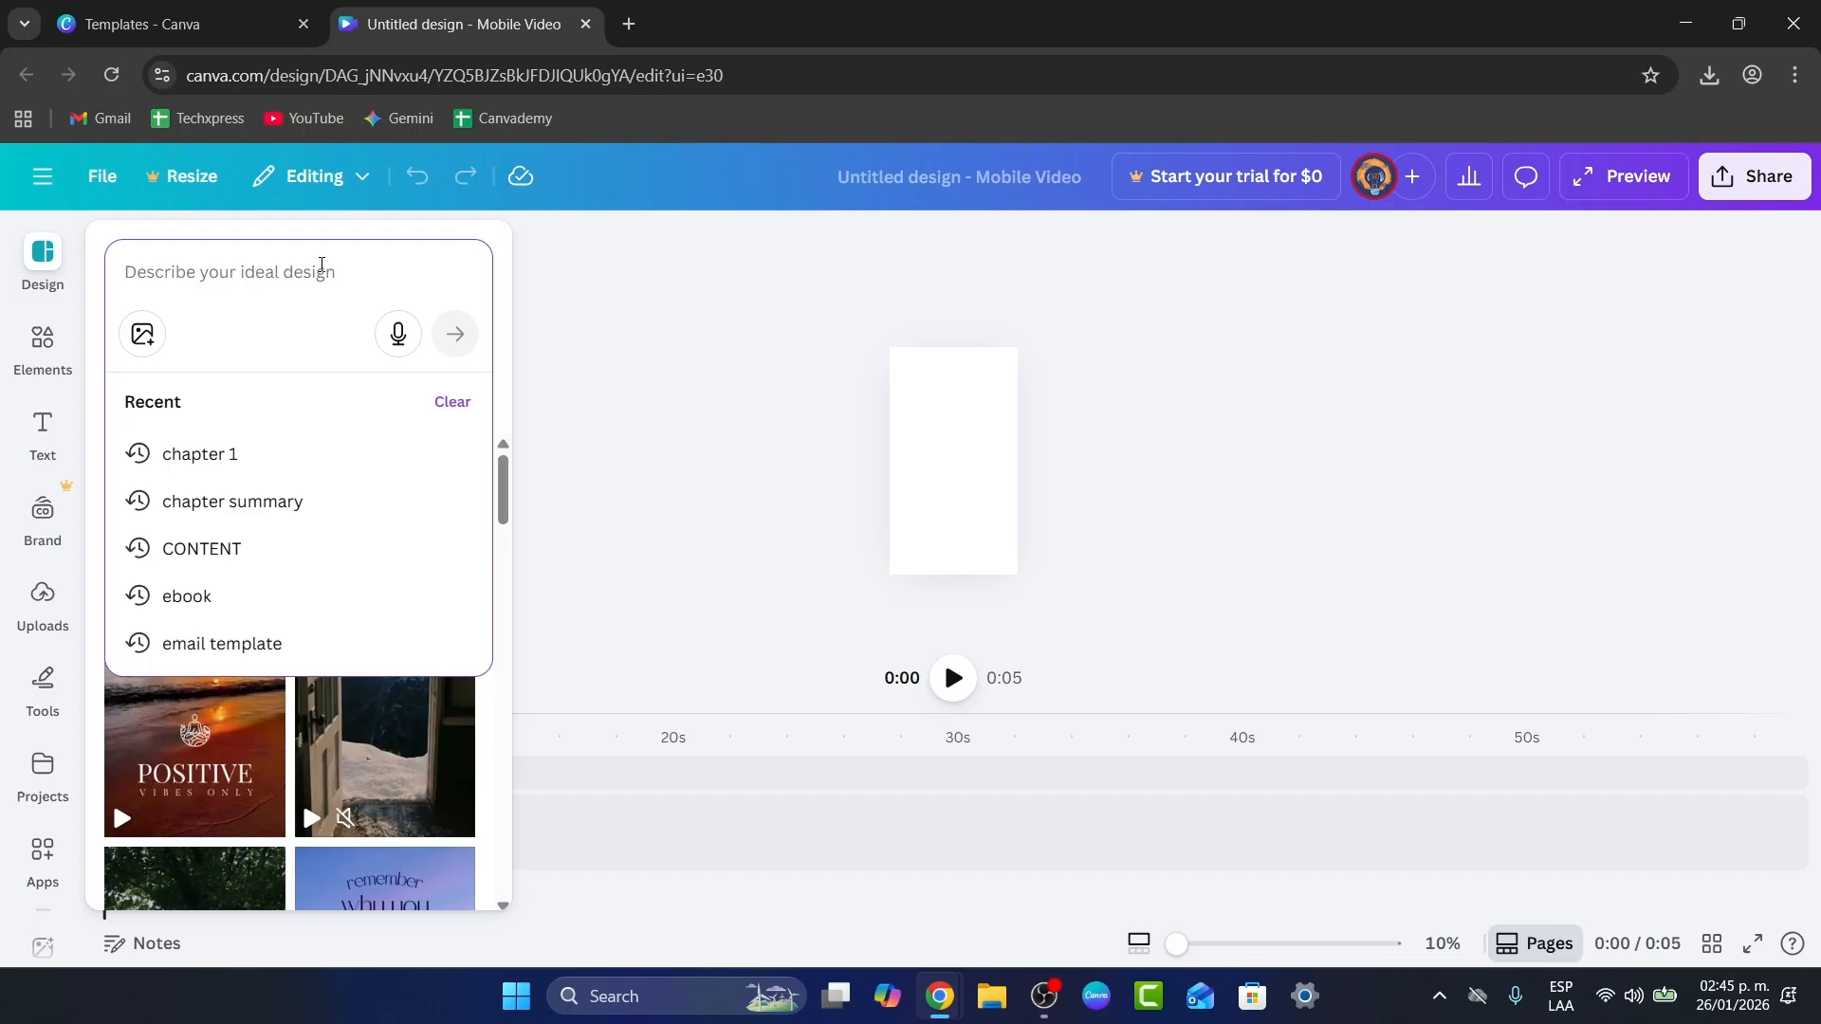
pyautogui.write('sneakers')
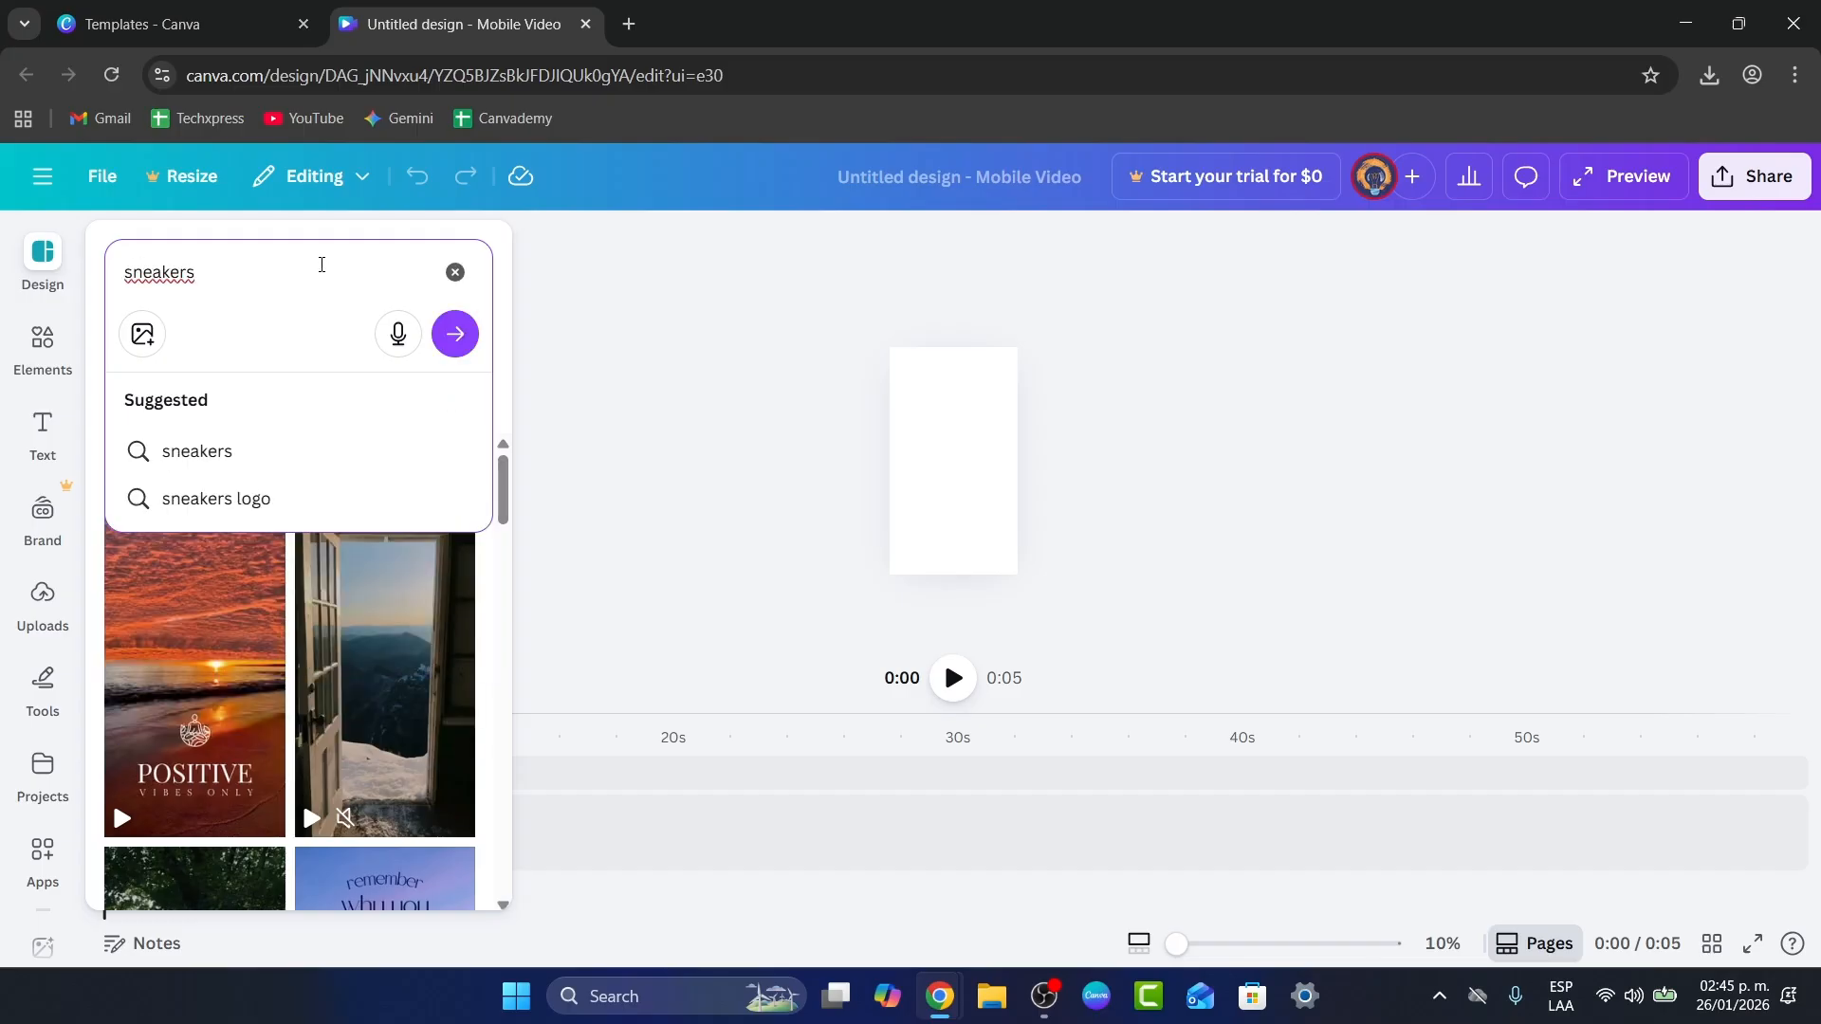
pyautogui.write(' ad')
pyautogui.press('Return')
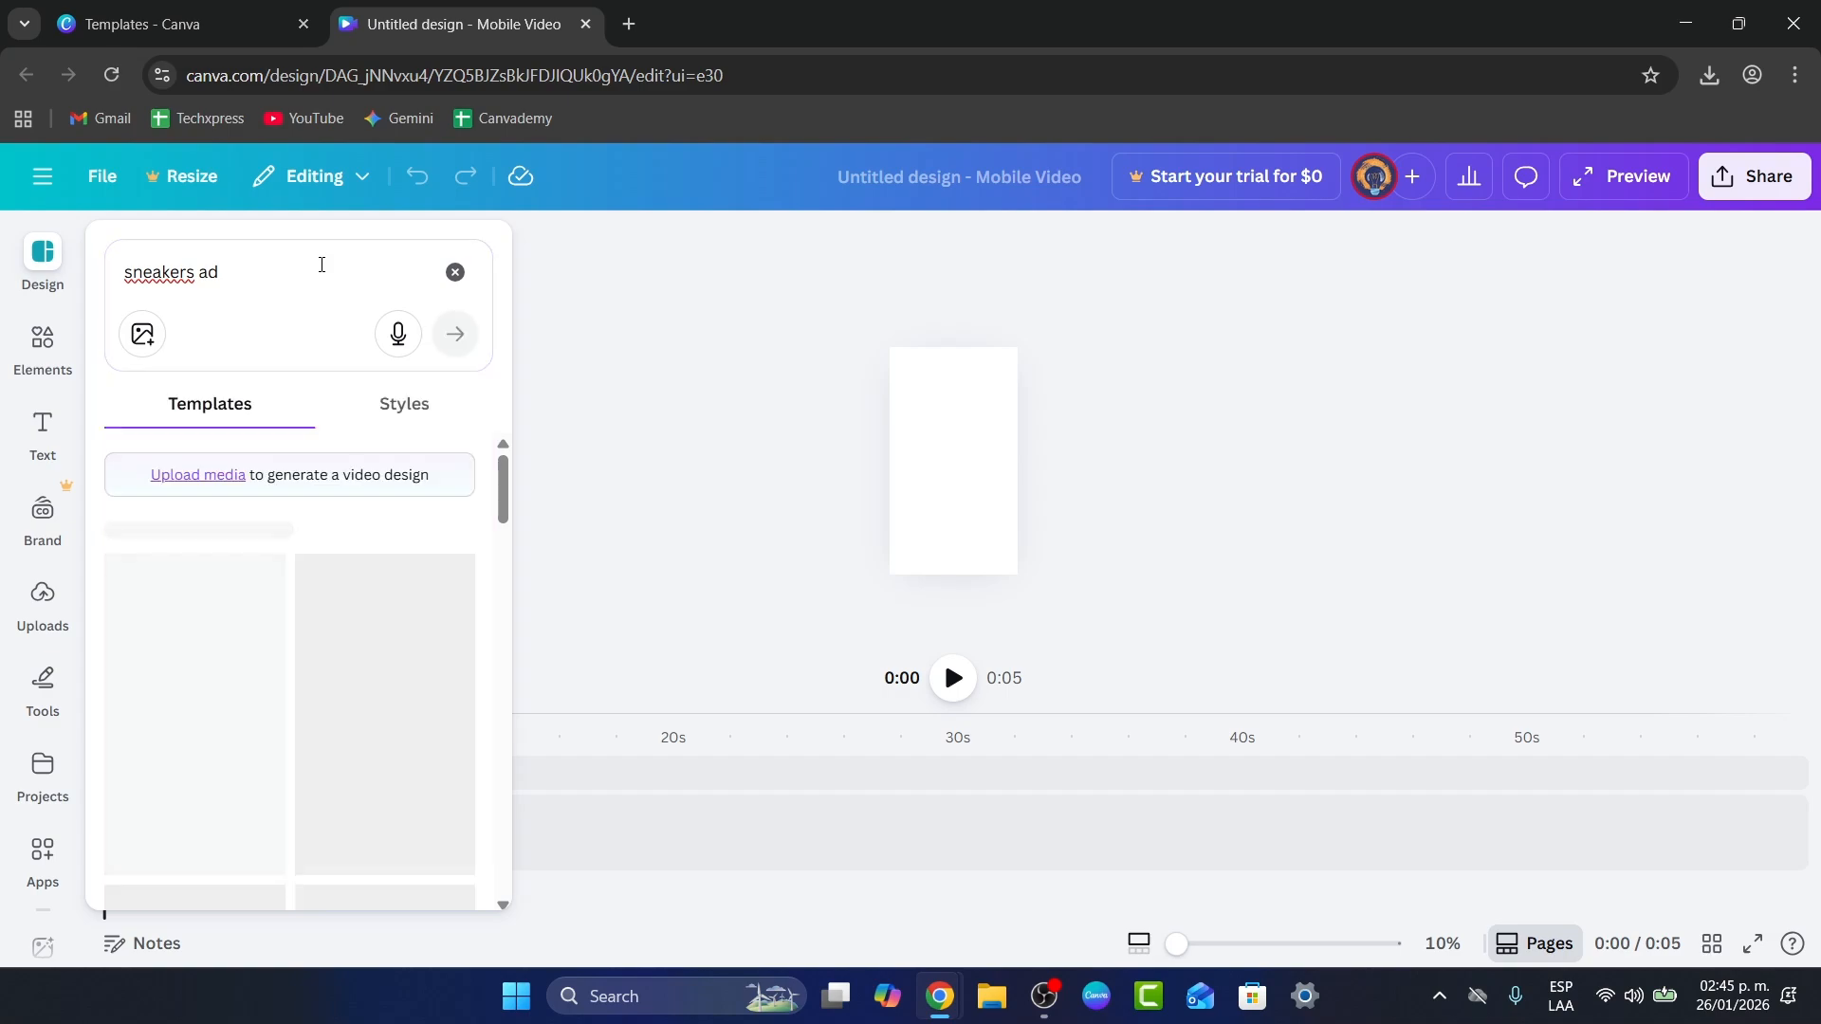
# - Browse the sneakers ad templates and try to use the premium blue New Collection template
pyautogui.moveTo(195, 688)
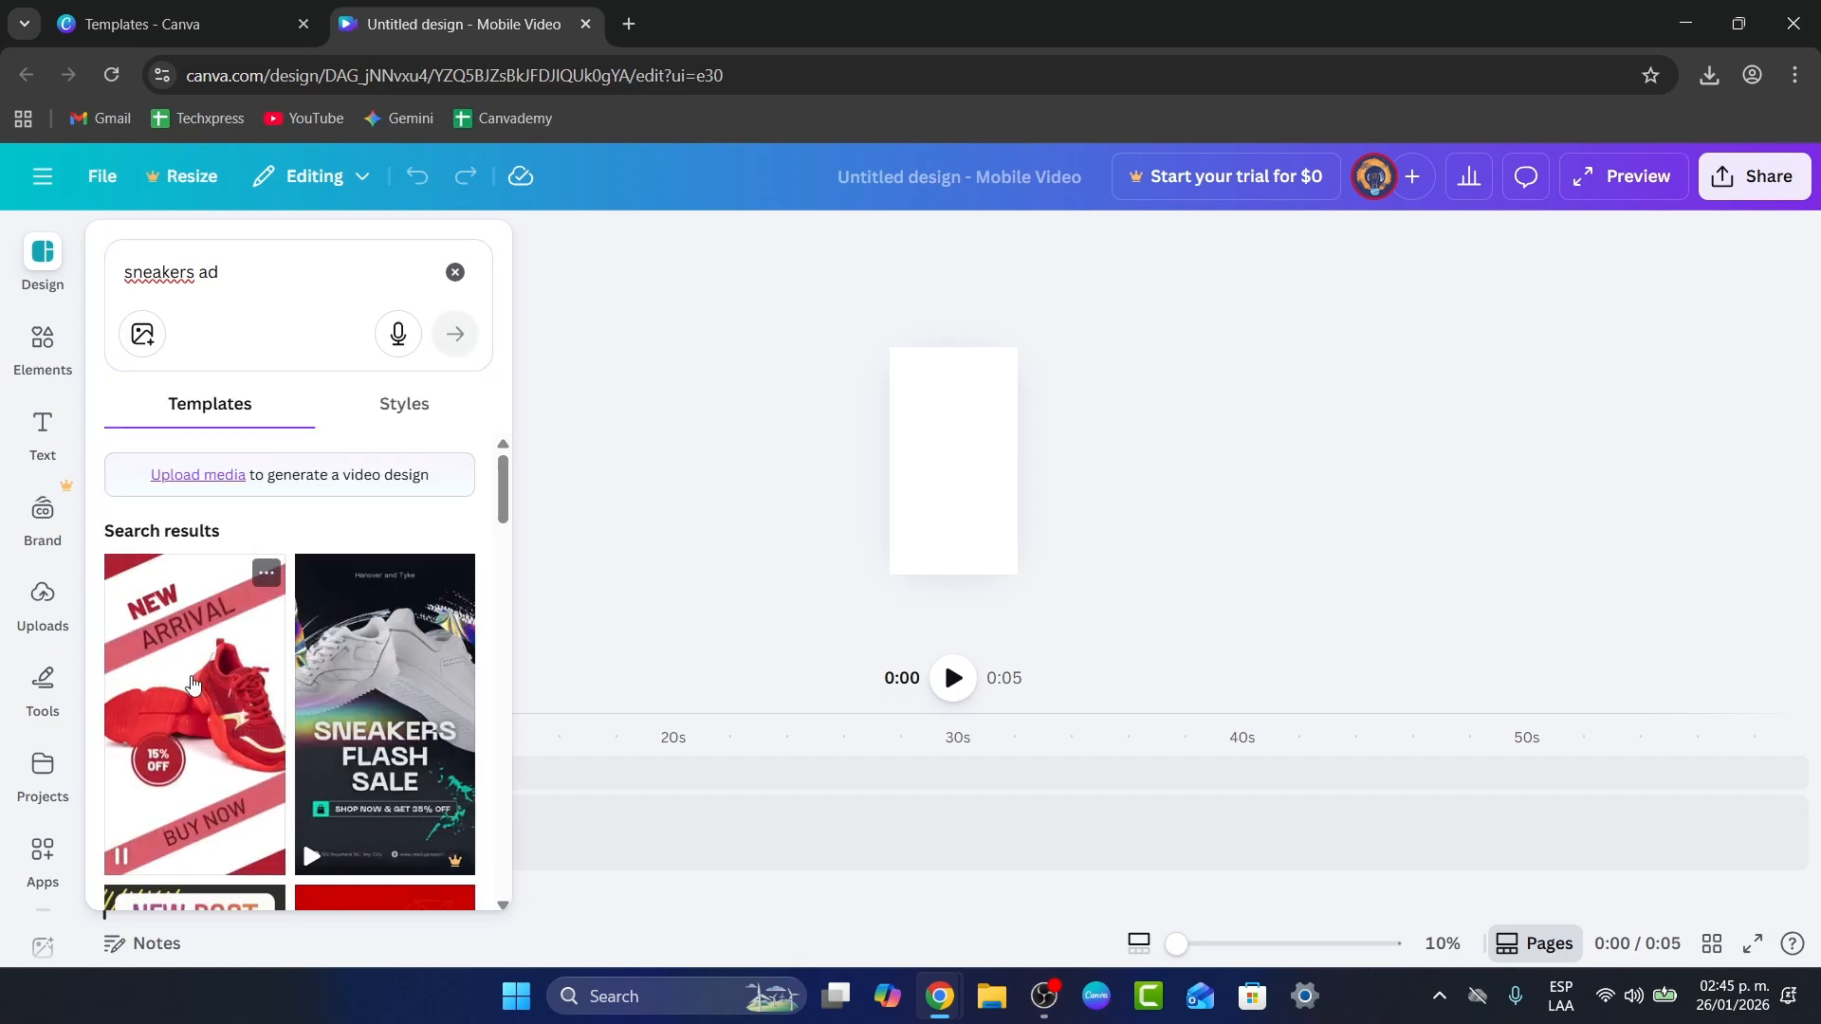
pyautogui.moveTo(351, 706)
pyautogui.scroll(-1, 354, 700)
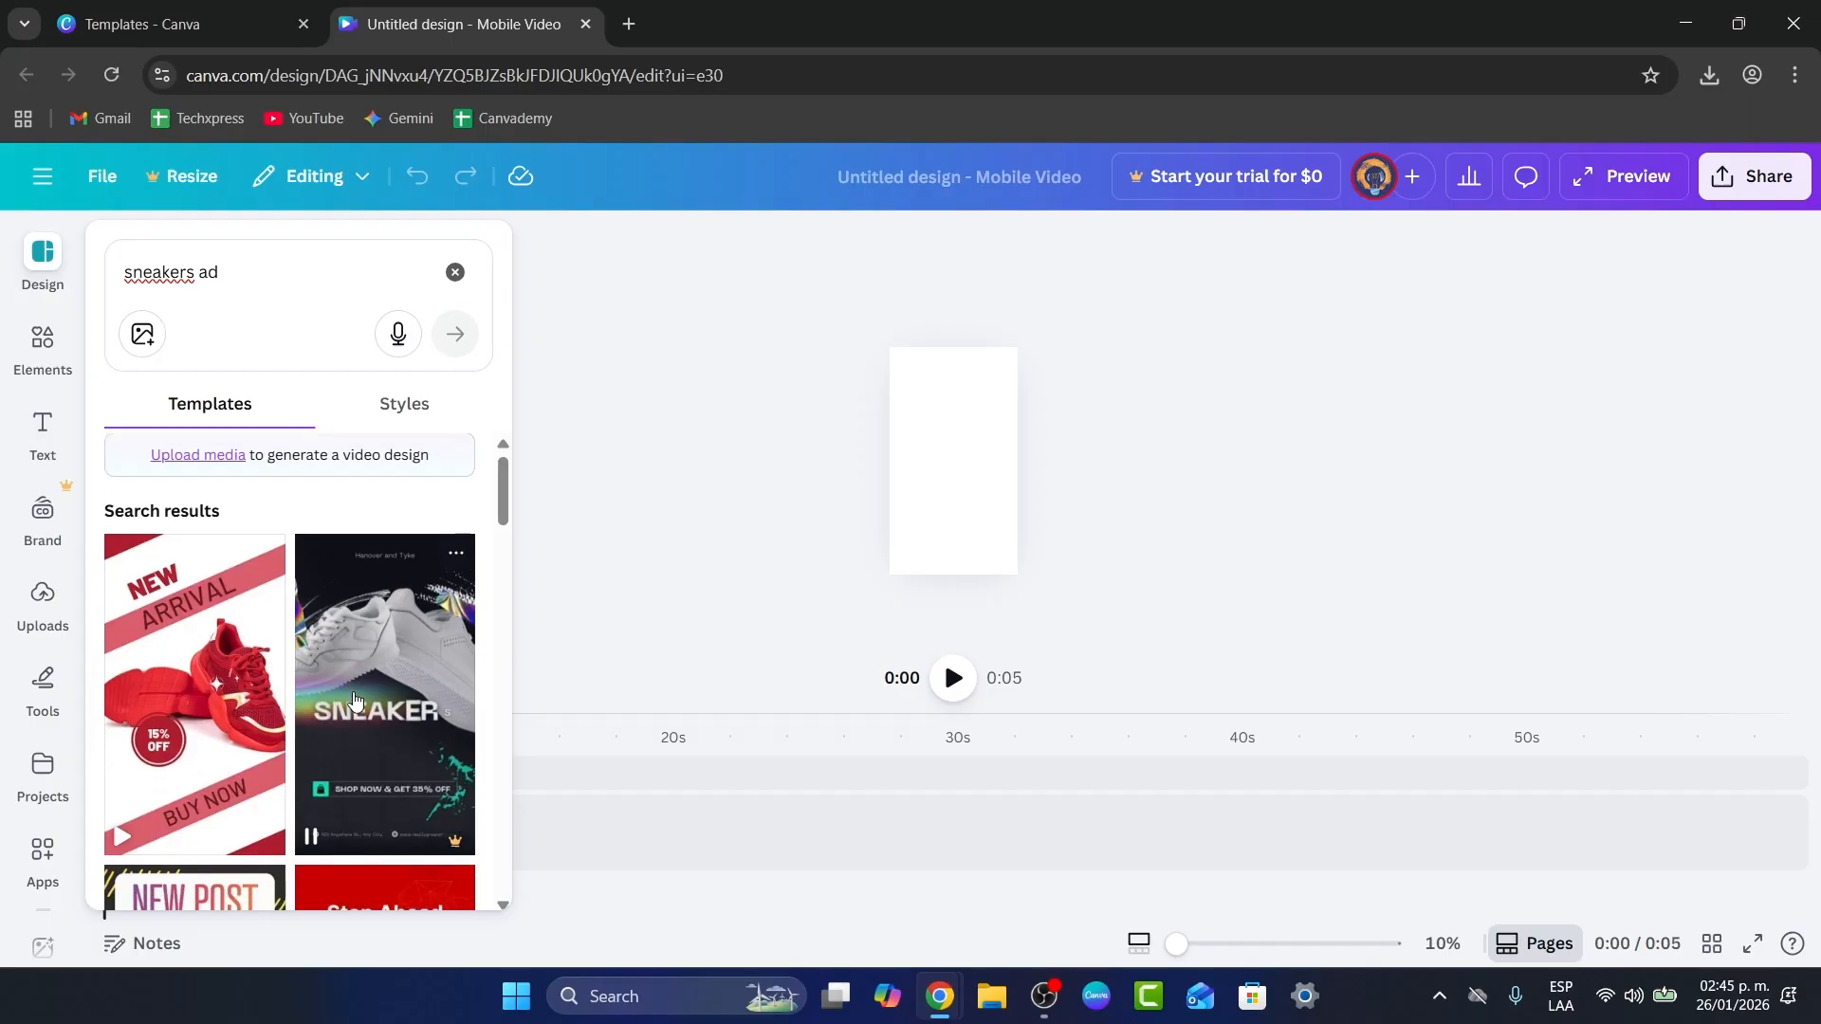
pyautogui.scroll(-2, 354, 699)
pyautogui.moveTo(401, 764)
pyautogui.scroll(-1, 401, 764)
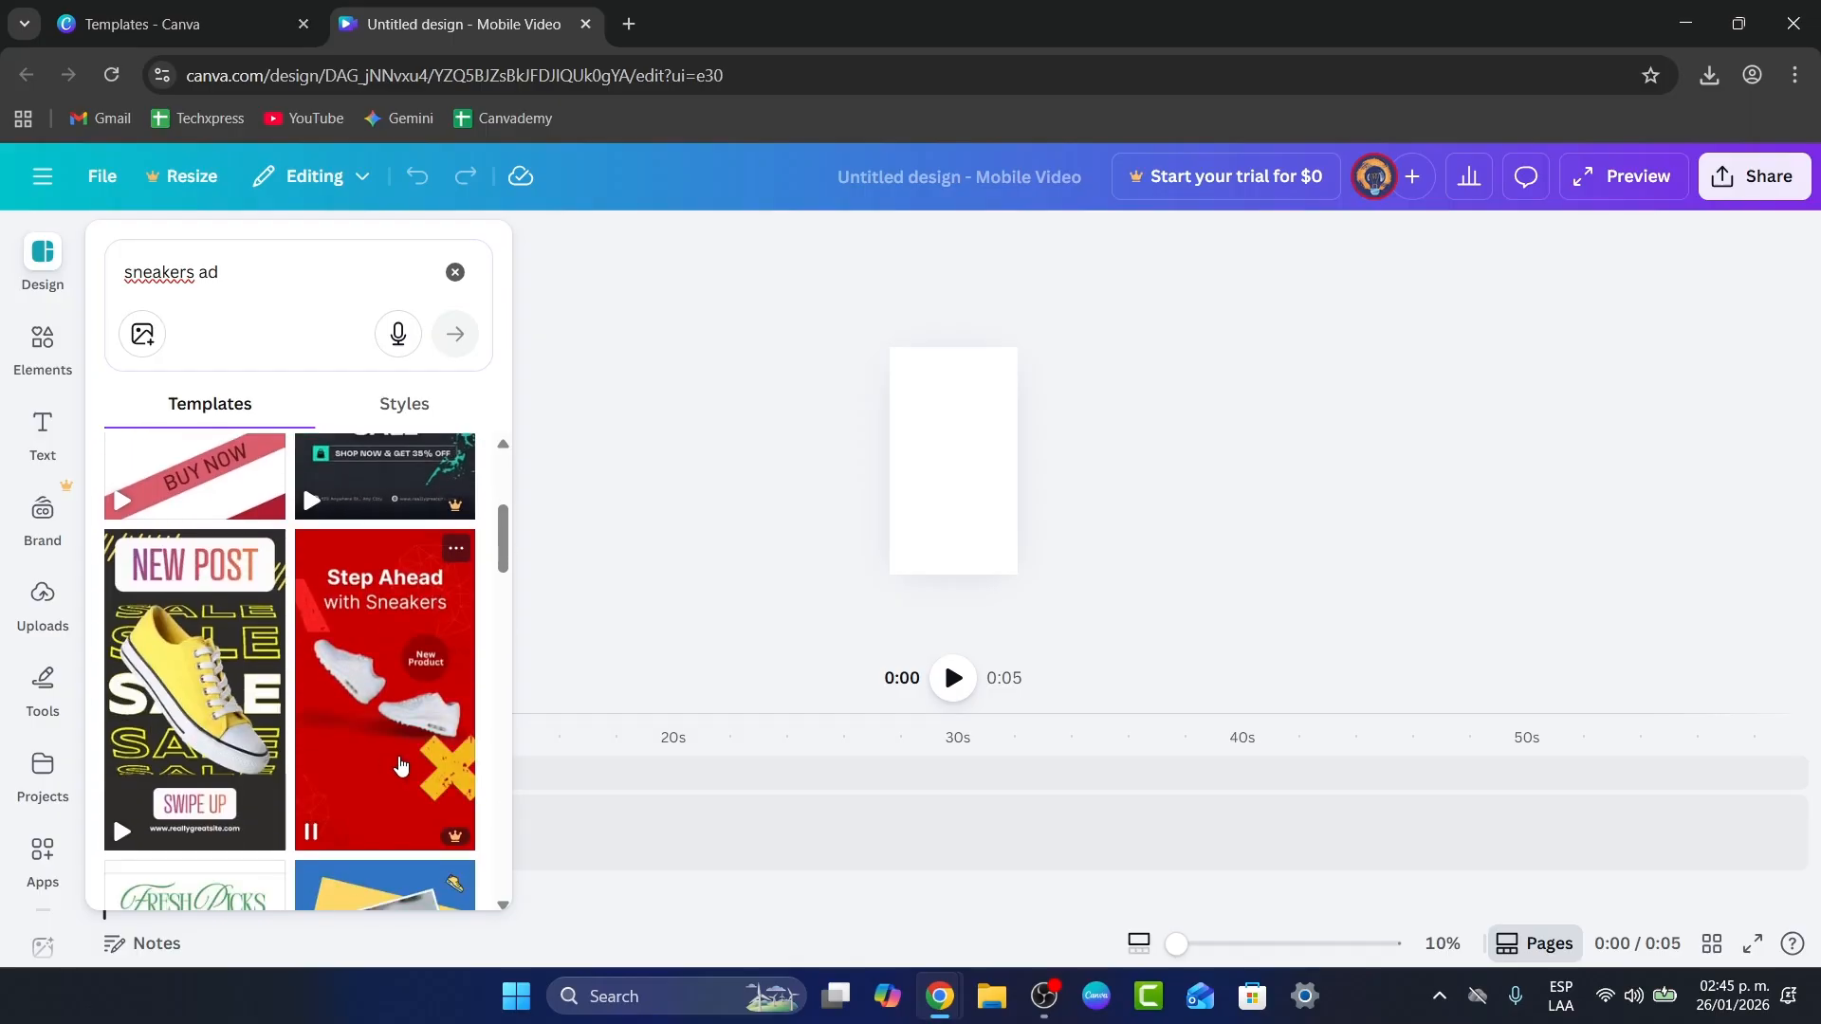
pyautogui.scroll(-1, 402, 764)
pyautogui.scroll(-1, 420, 840)
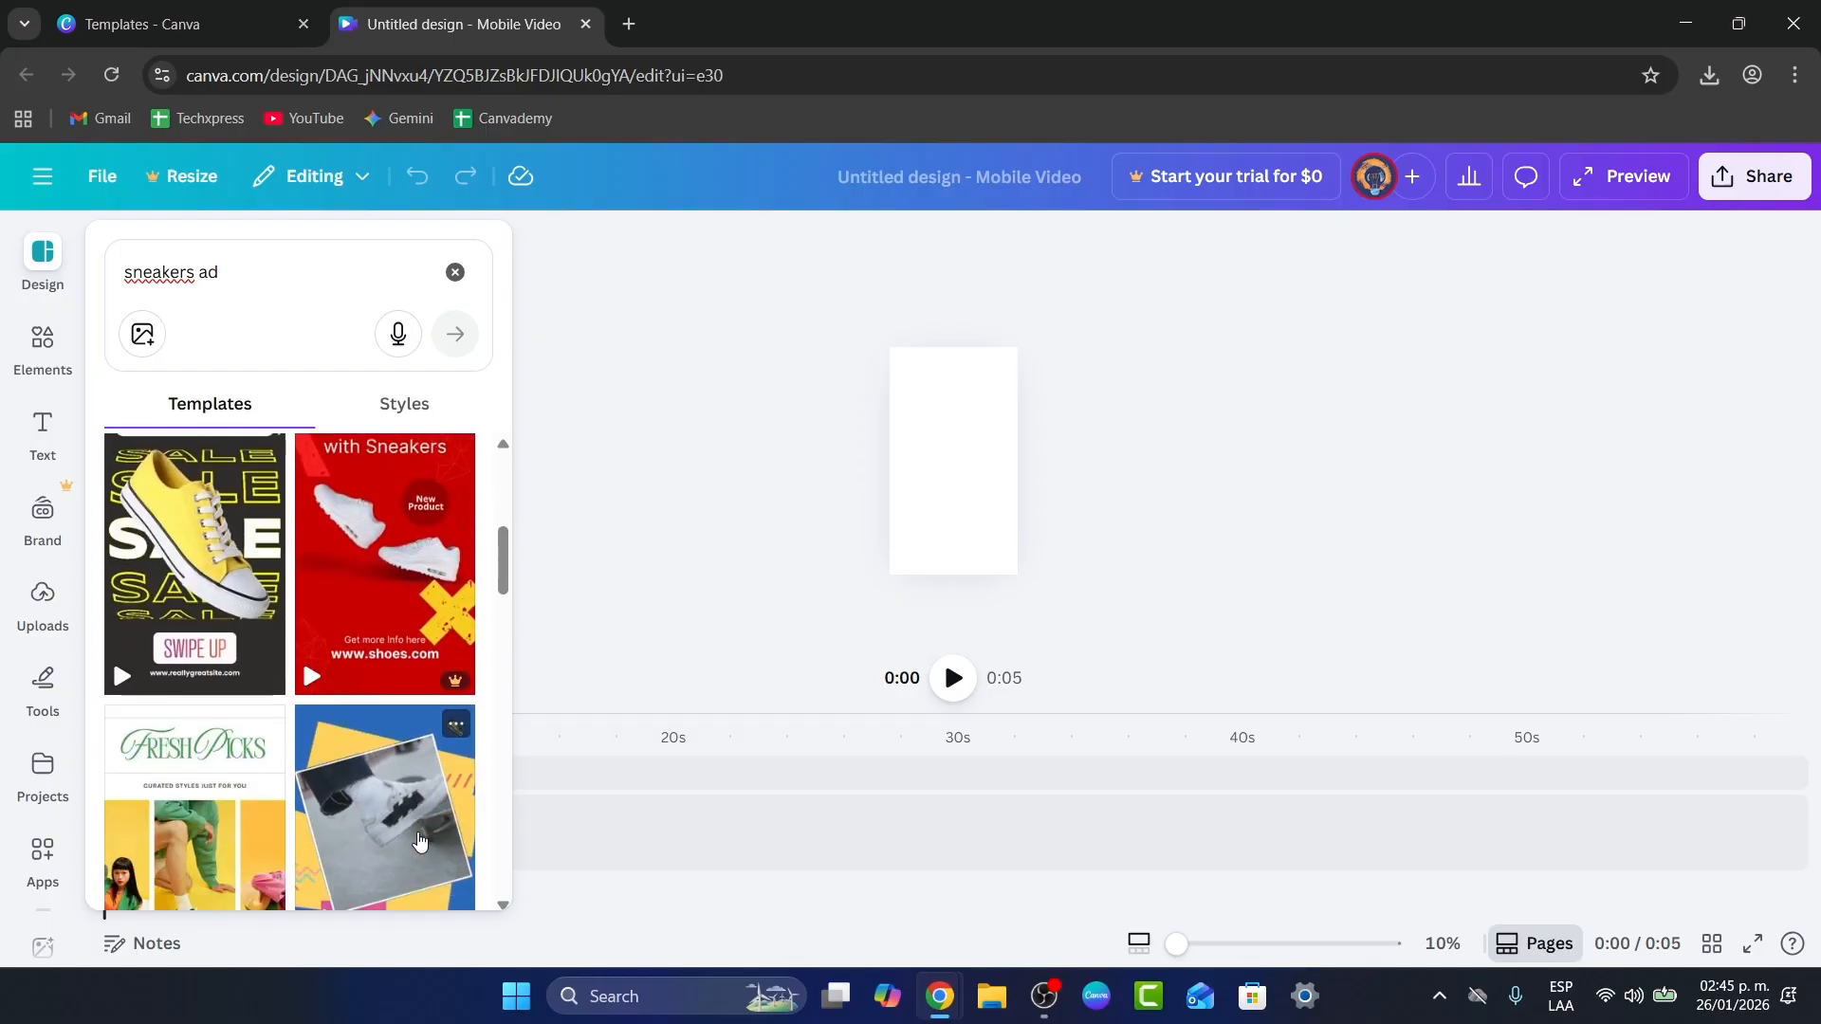
pyautogui.scroll(-2, 420, 840)
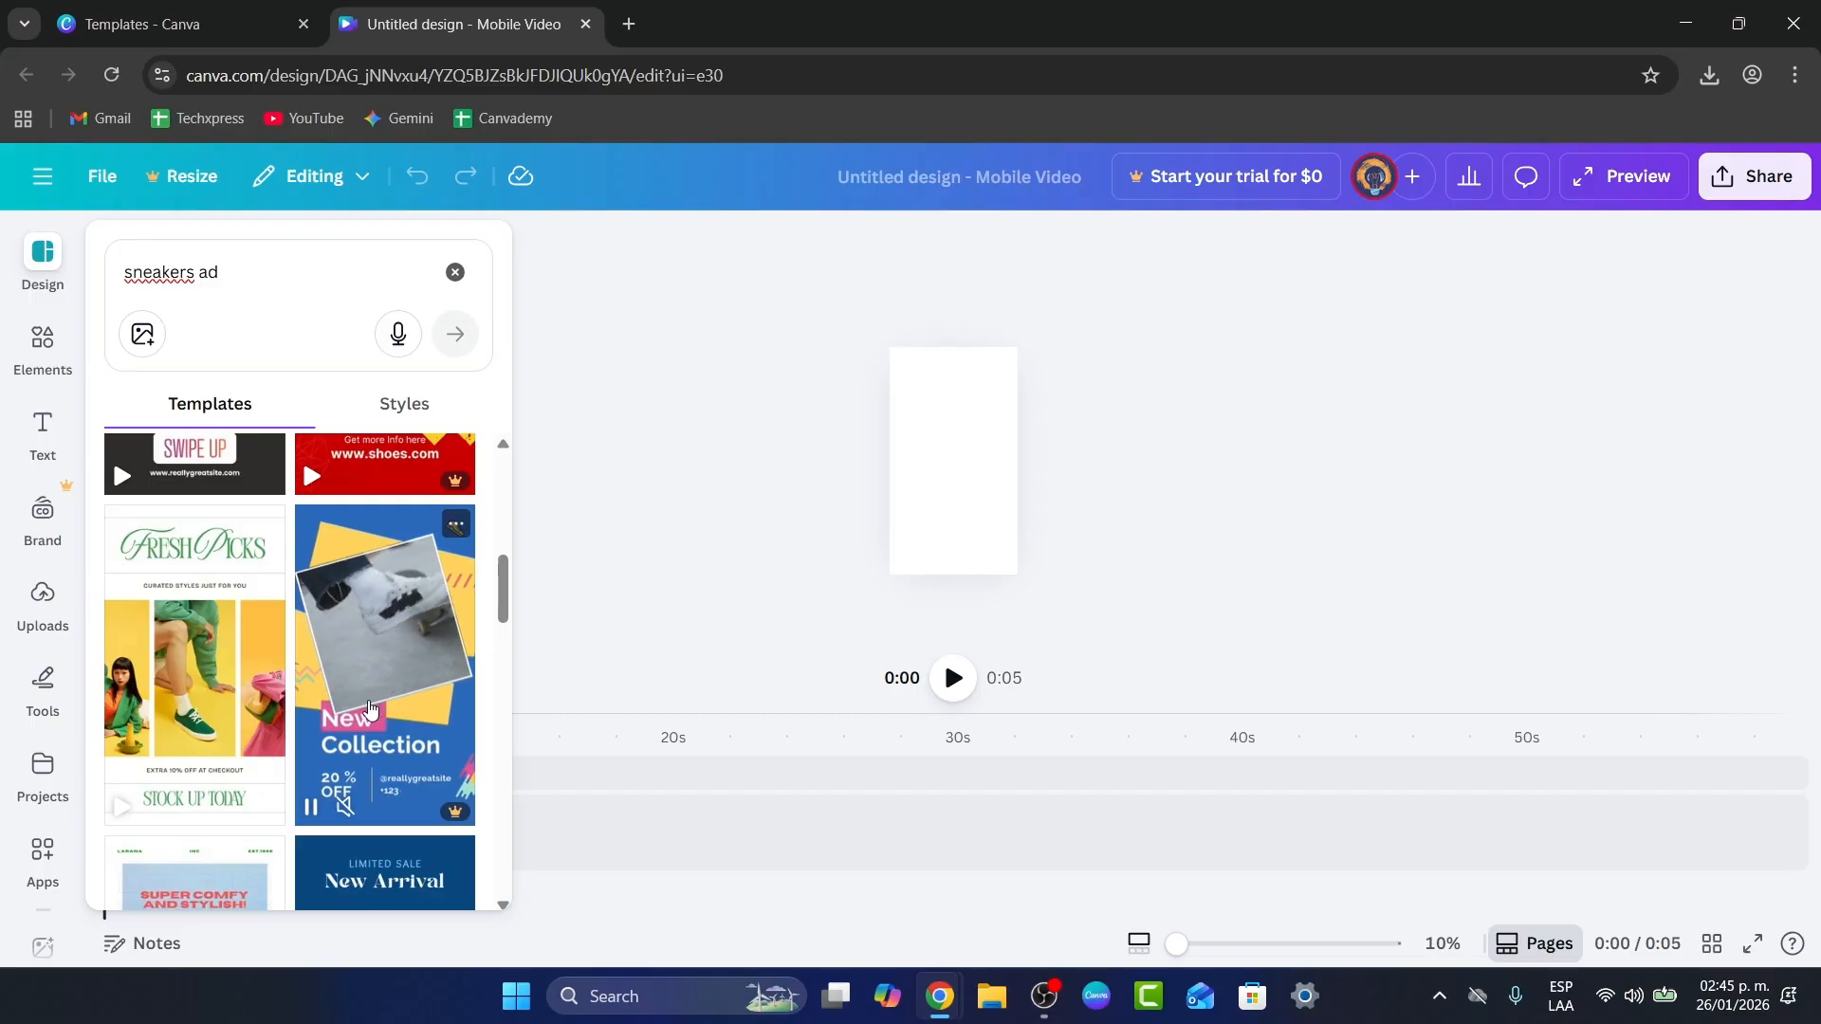
pyautogui.click(398, 556)
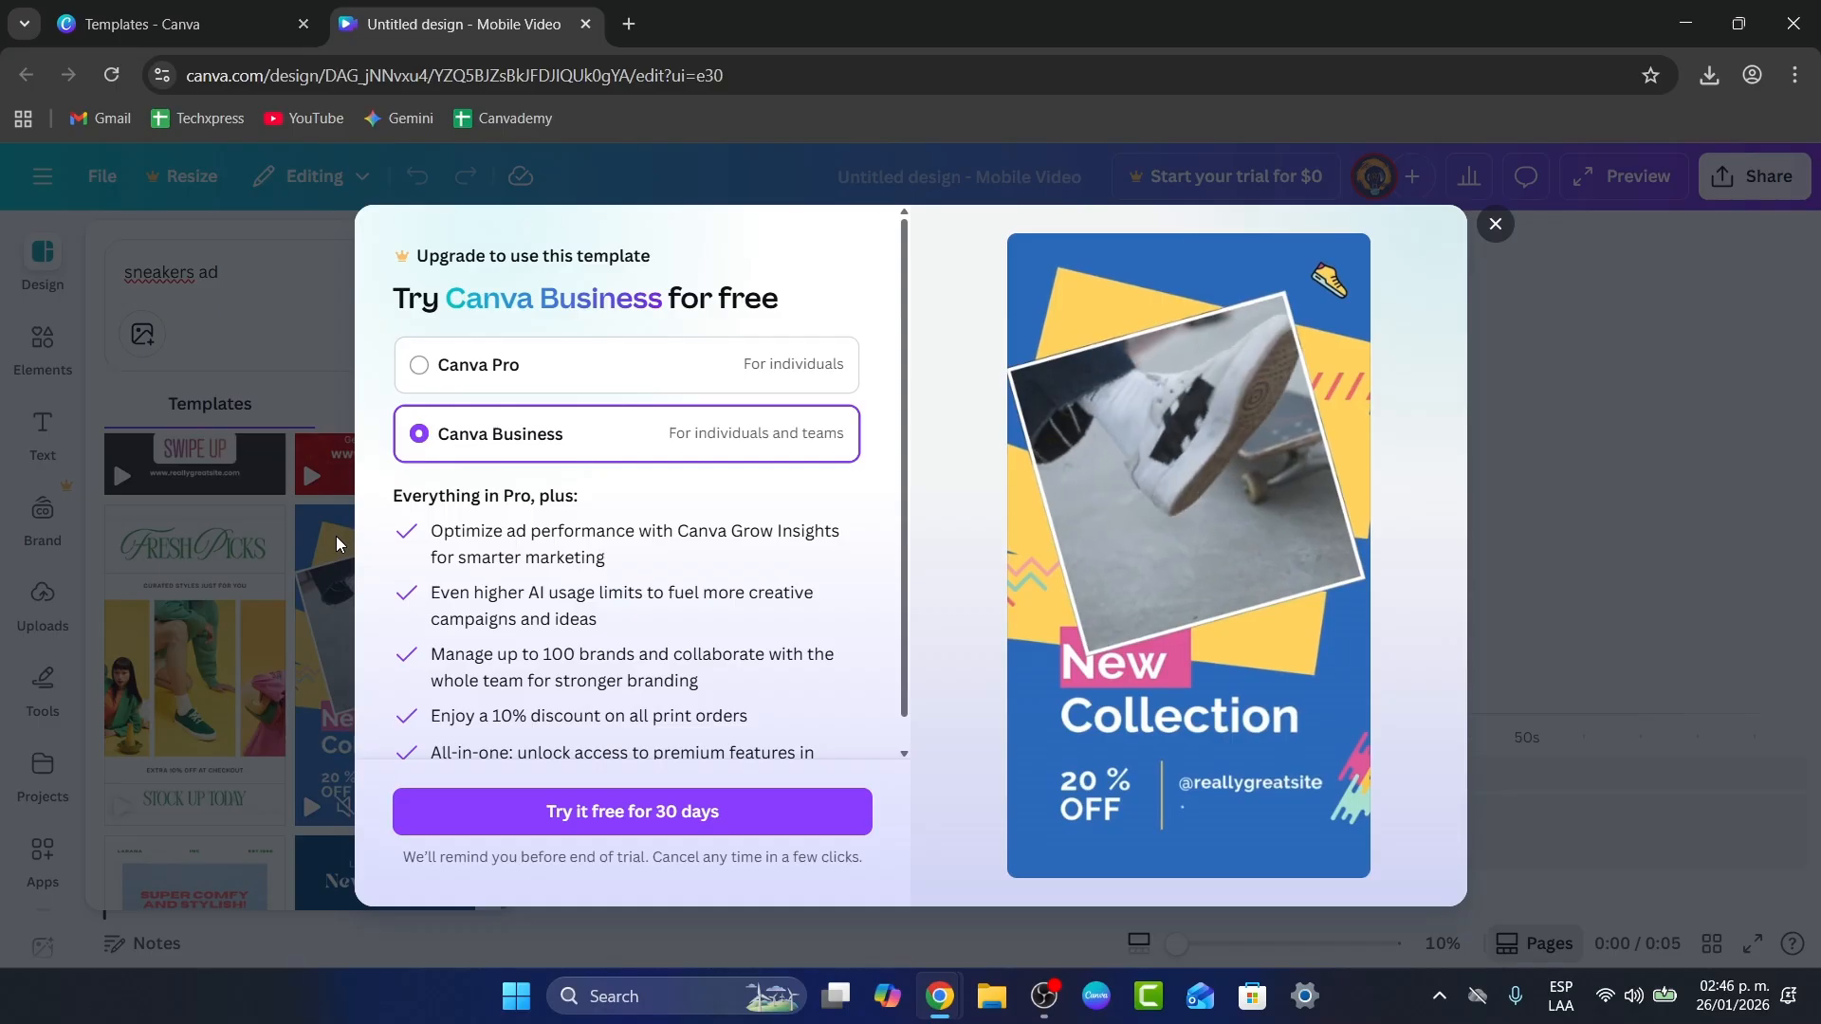
pyautogui.click(1496, 223)
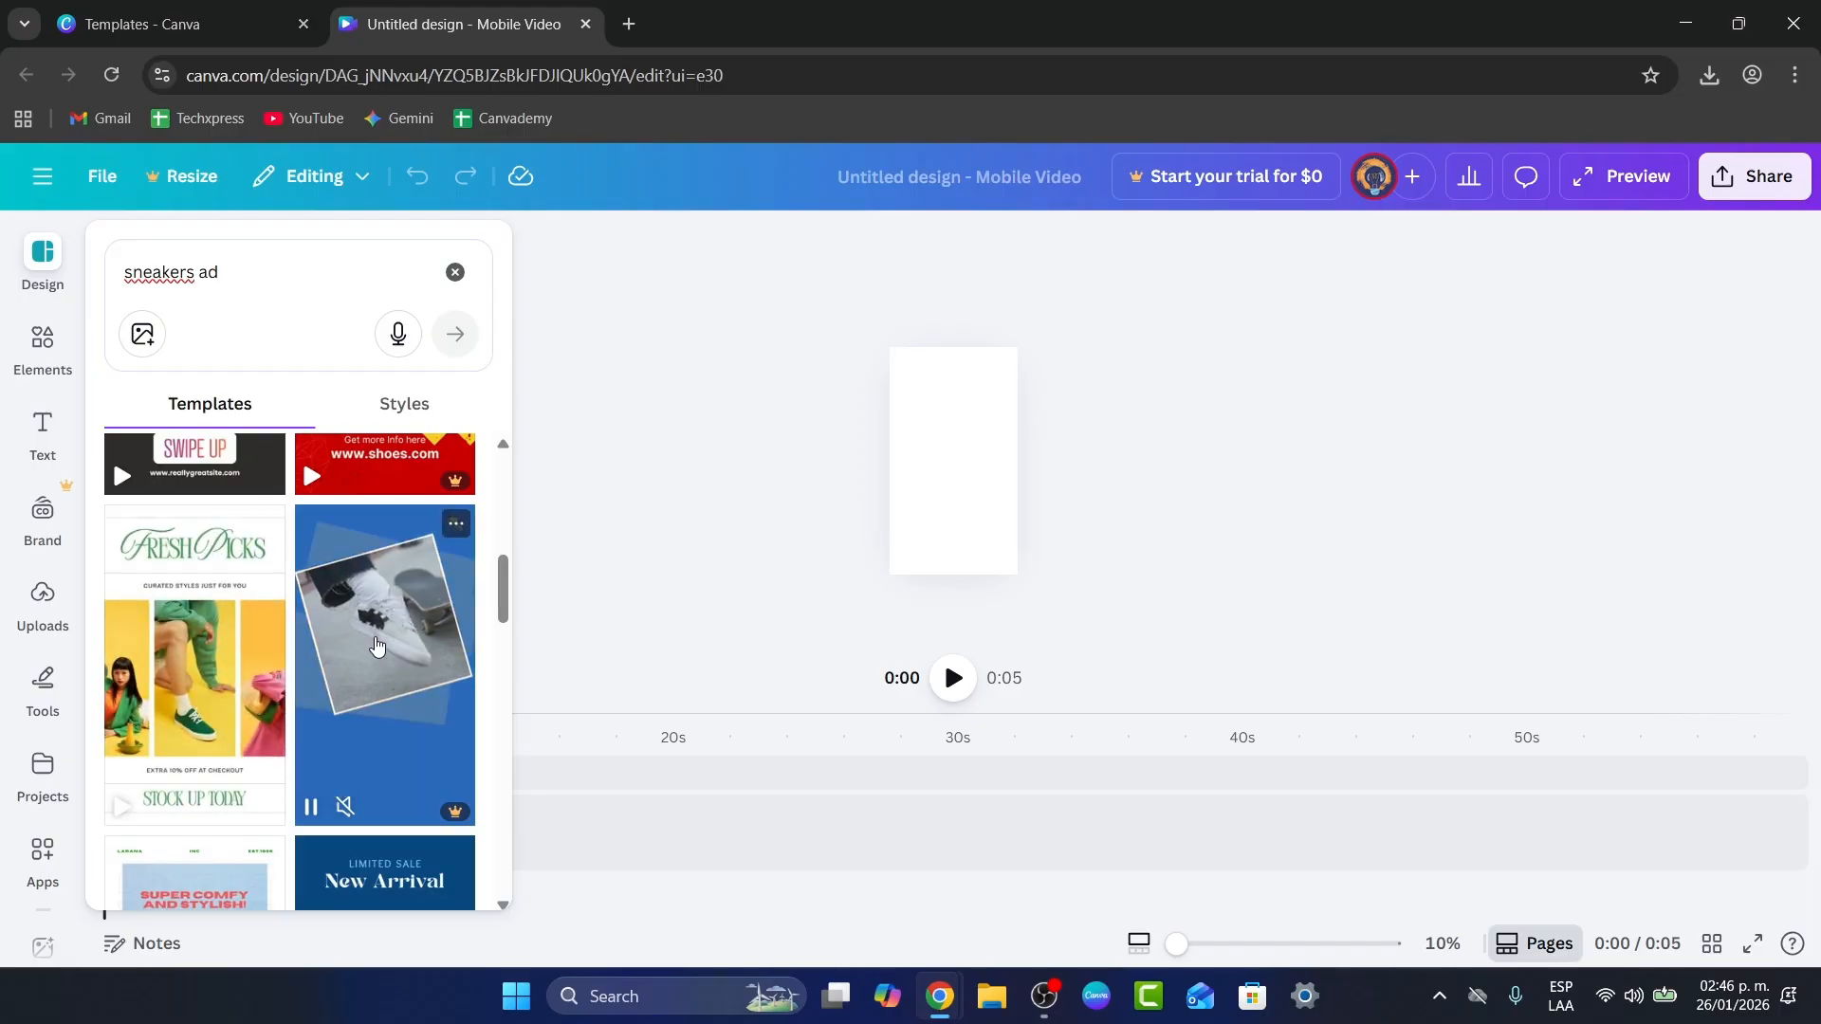
# - Apply the free Fresh Picks template with the yellow and green fashion photos to the blank design
pyautogui.scroll(-3, 379, 663)
pyautogui.scroll(2, 371, 637)
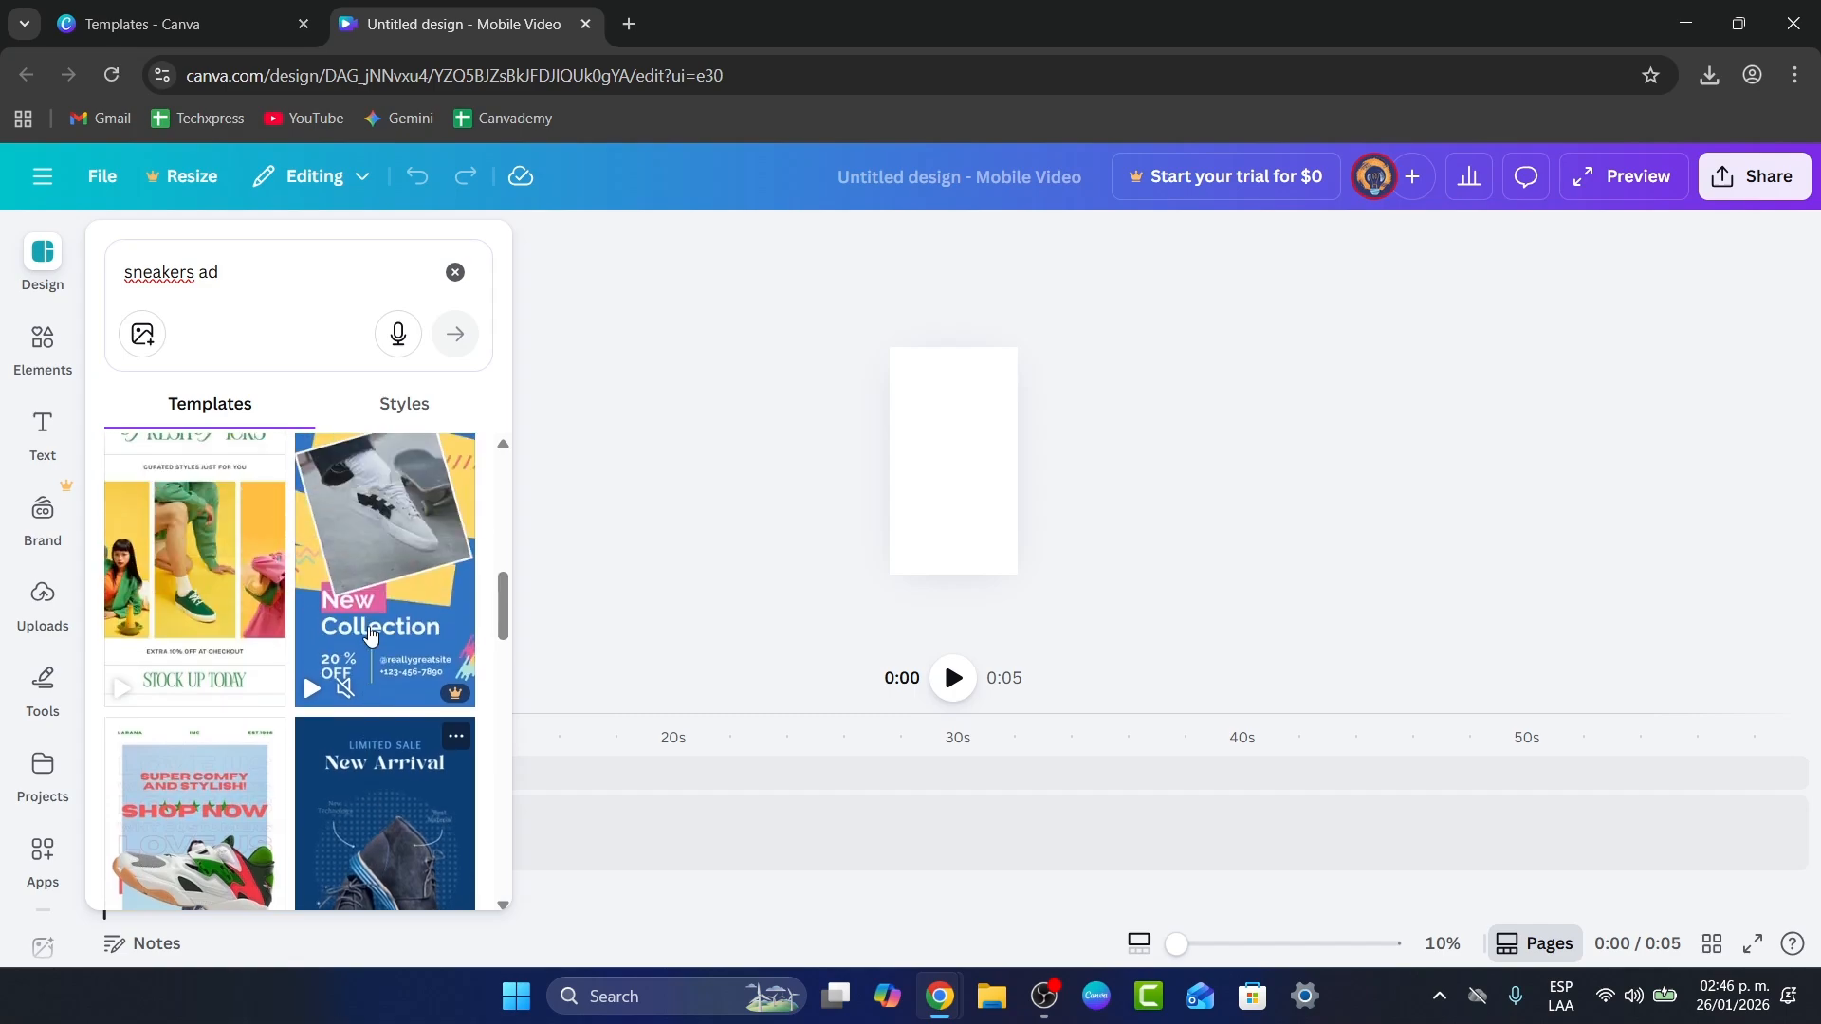
pyautogui.click(157, 537)
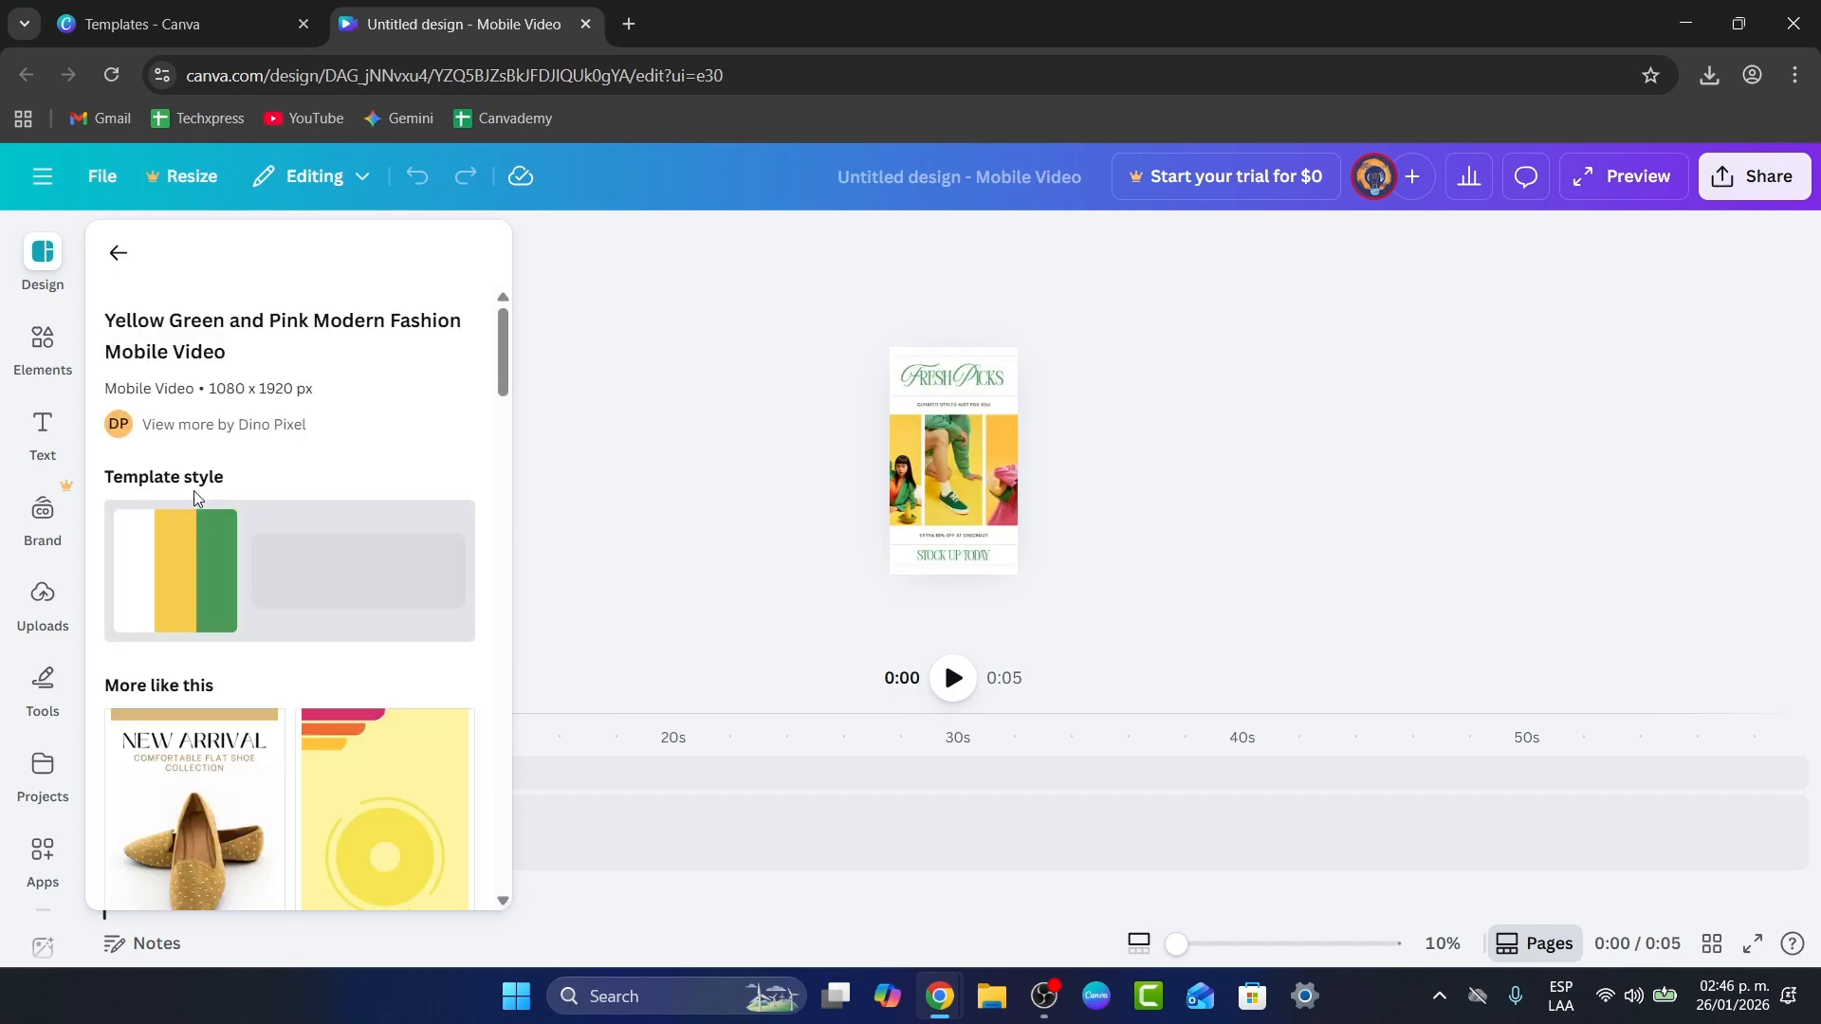
pyautogui.scroll(-4, 320, 626)
pyautogui.scroll(-2, 324, 627)
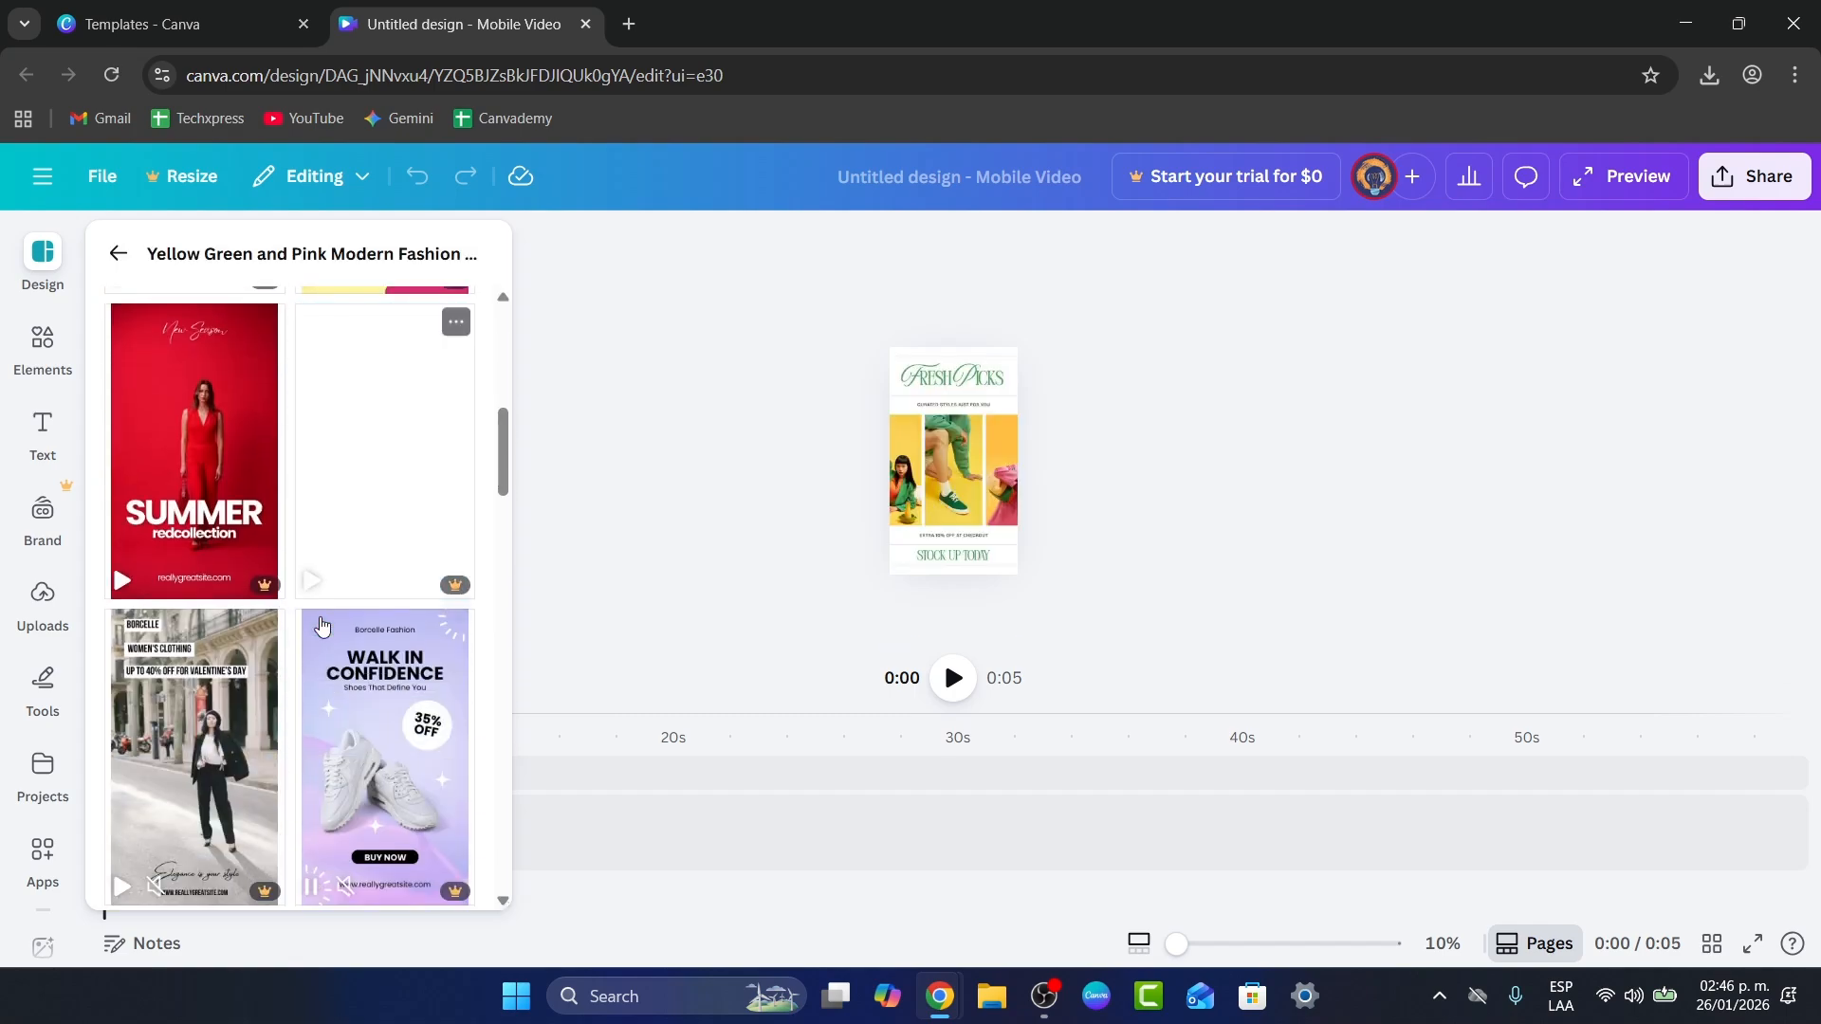
pyautogui.scroll(2, 323, 627)
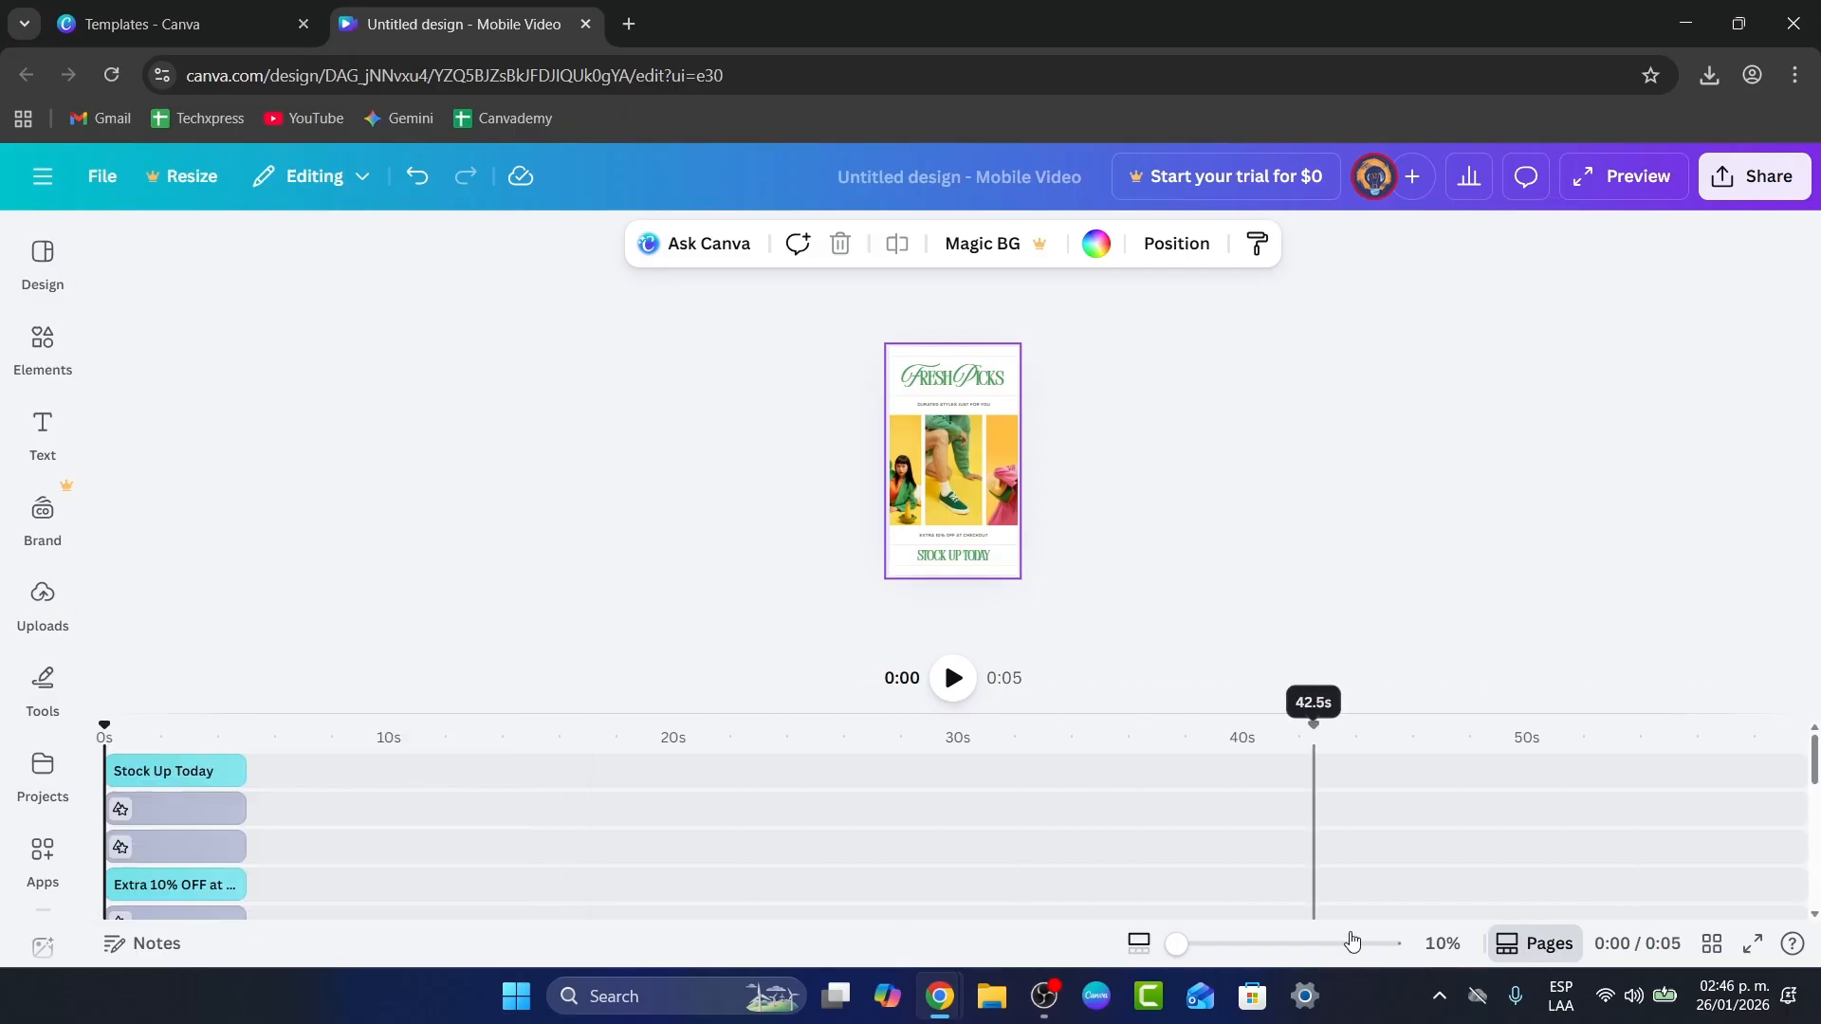
# - Enlarge the timeline to 323%, play the whole video, and move the playhead back slightly before its end
pyautogui.moveTo(1176, 944); pyautogui.dragTo(1196, 944)
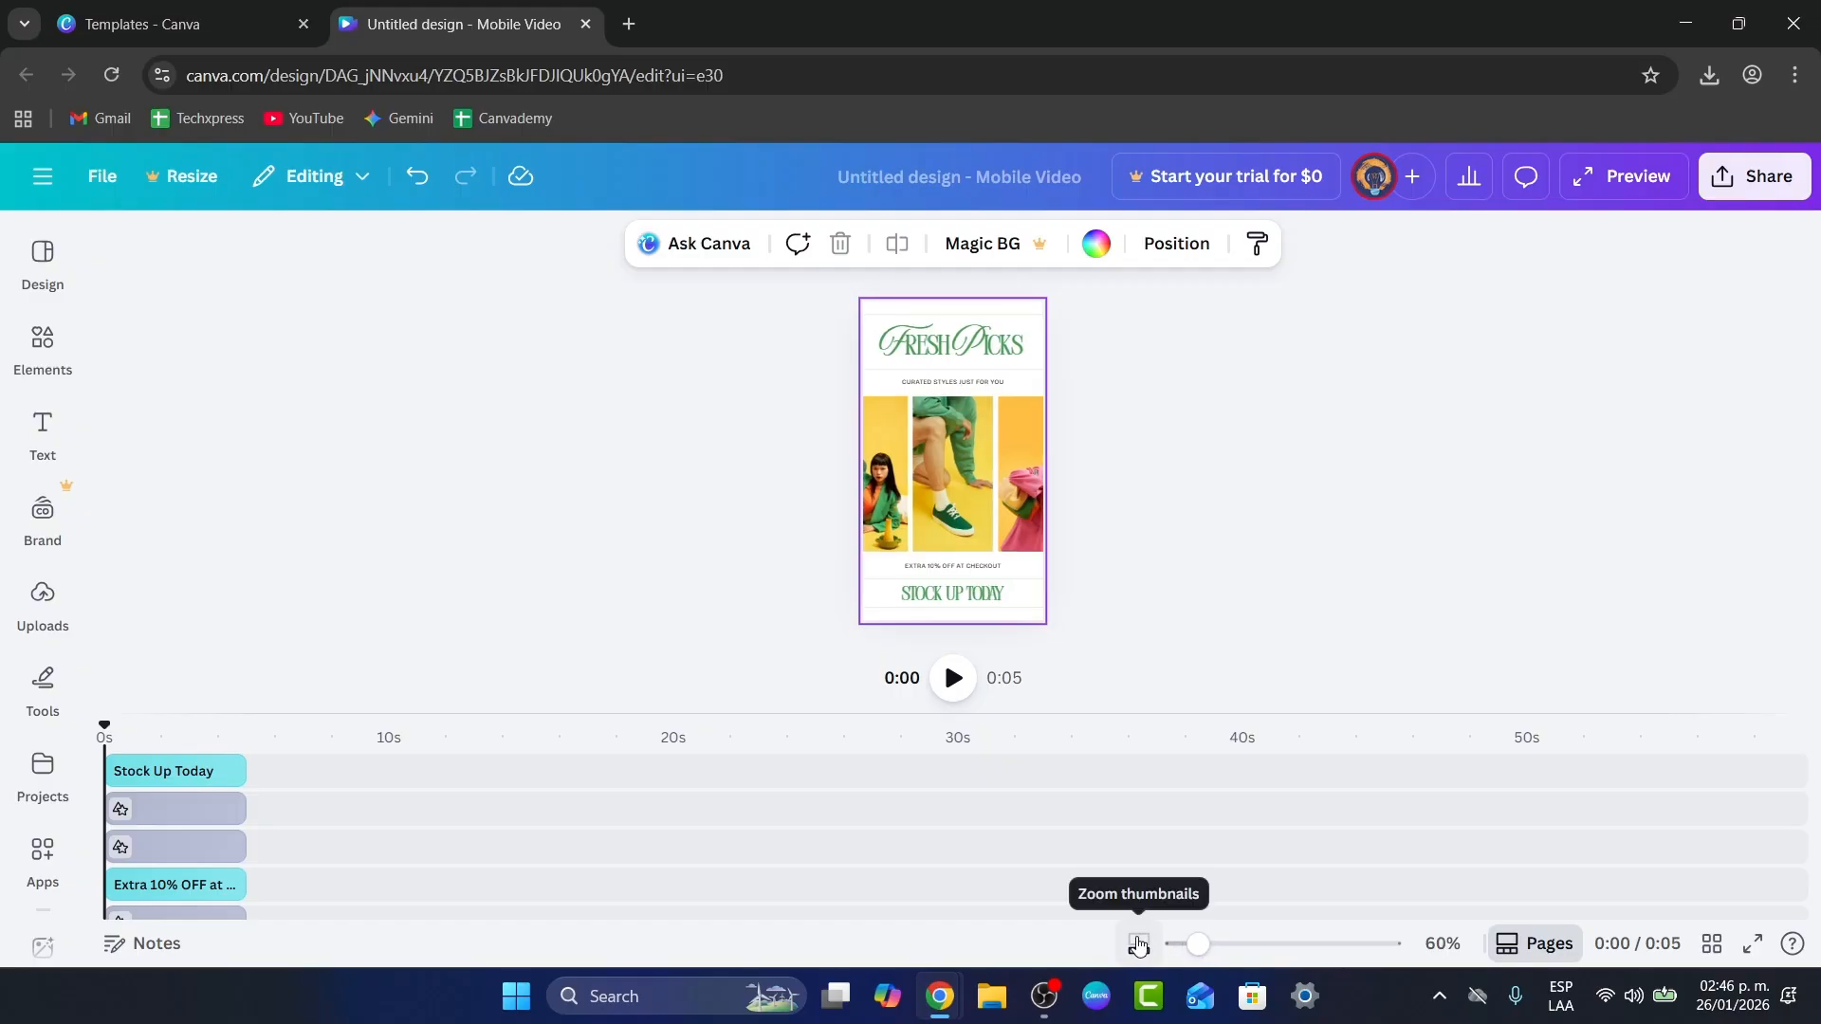
pyautogui.moveTo(1197, 944); pyautogui.dragTo(1312, 944)
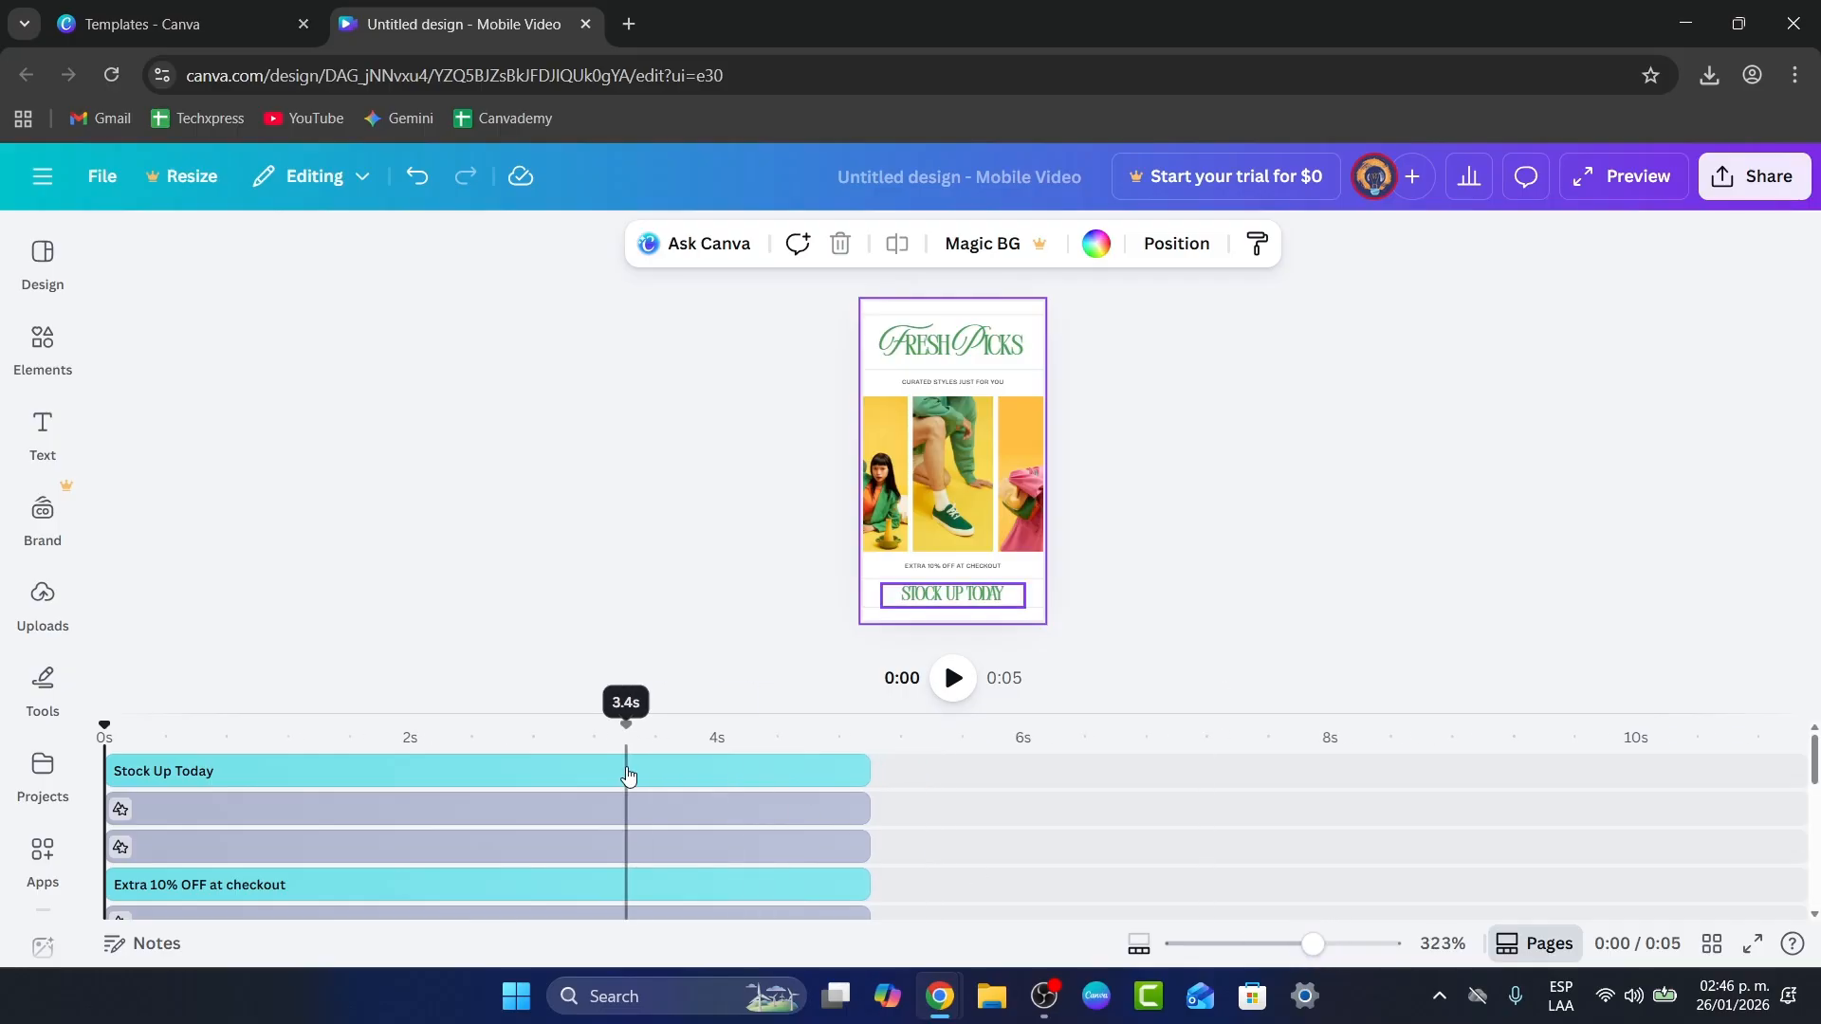
pyautogui.click(952, 677)
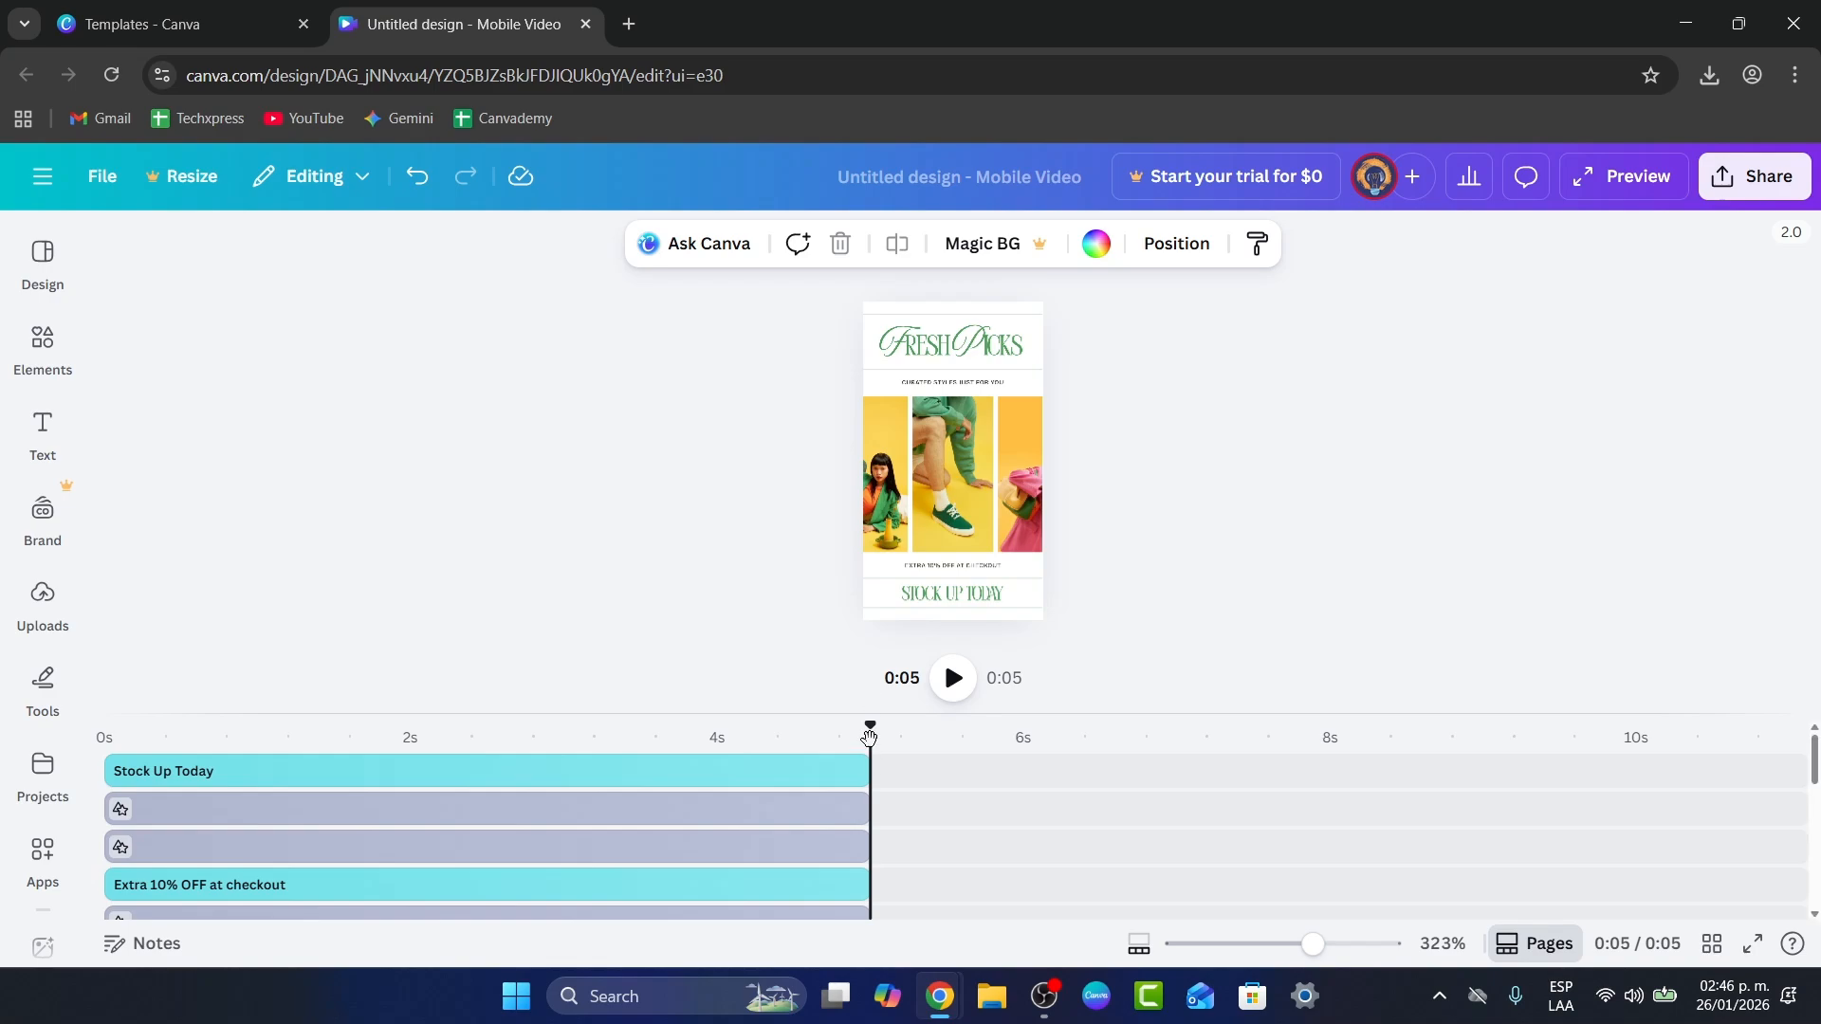
pyautogui.moveTo(869, 737); pyautogui.dragTo(858, 654)
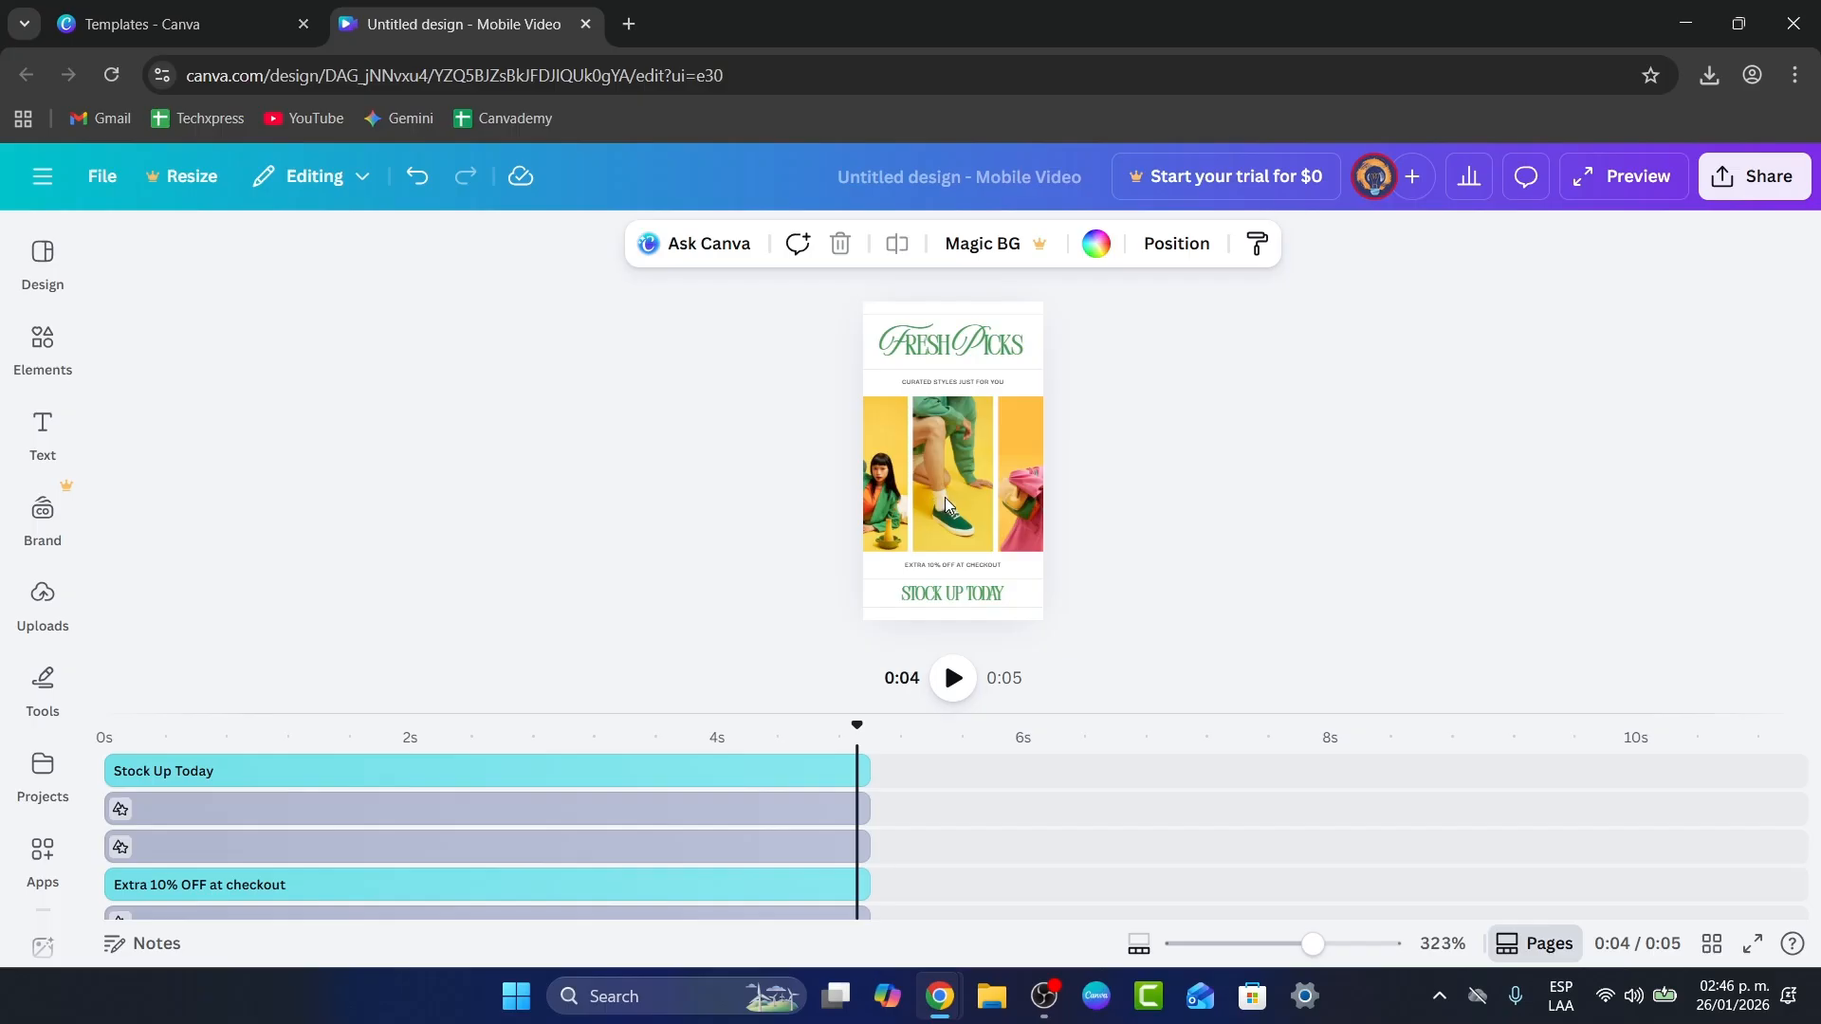
pyautogui.hotkey('ctrl', '+')
pyautogui.hotkey('ctrl', '+')
pyautogui.hotkey('ctrl', '+')
pyautogui.hotkey('ctrl', '+')
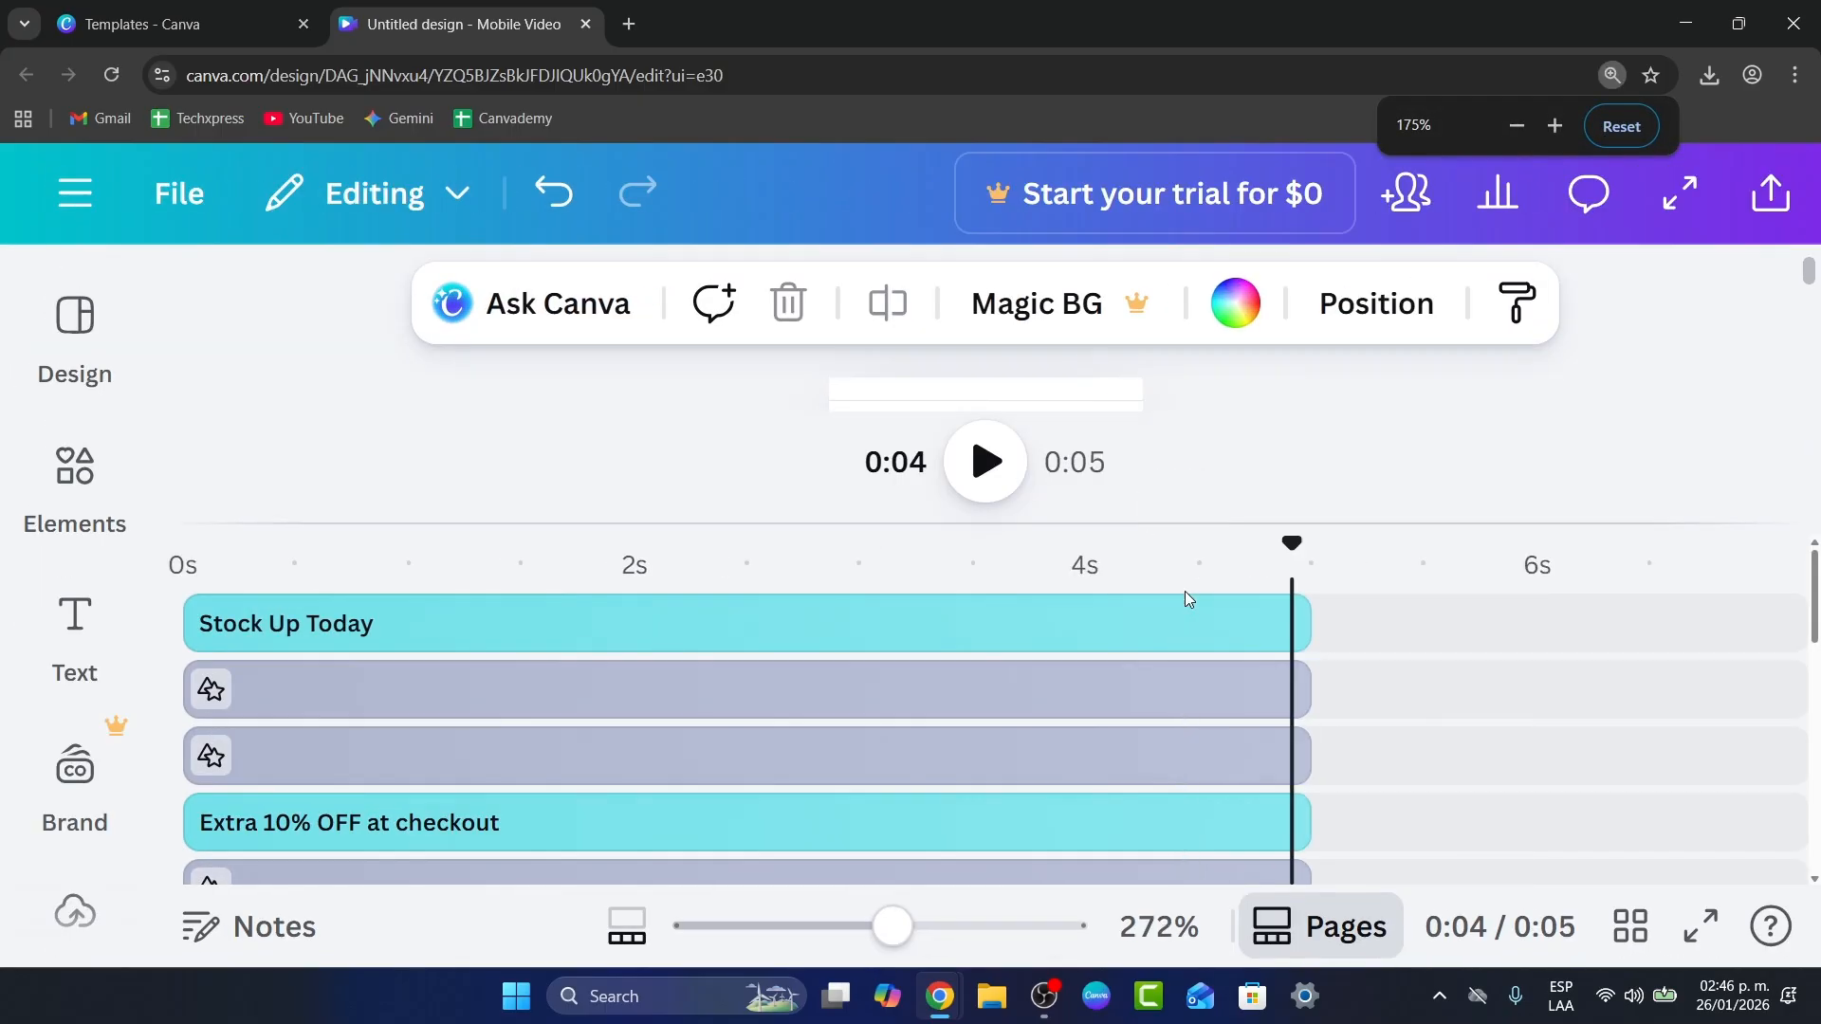
pyautogui.hotkey('ctrl', '-')
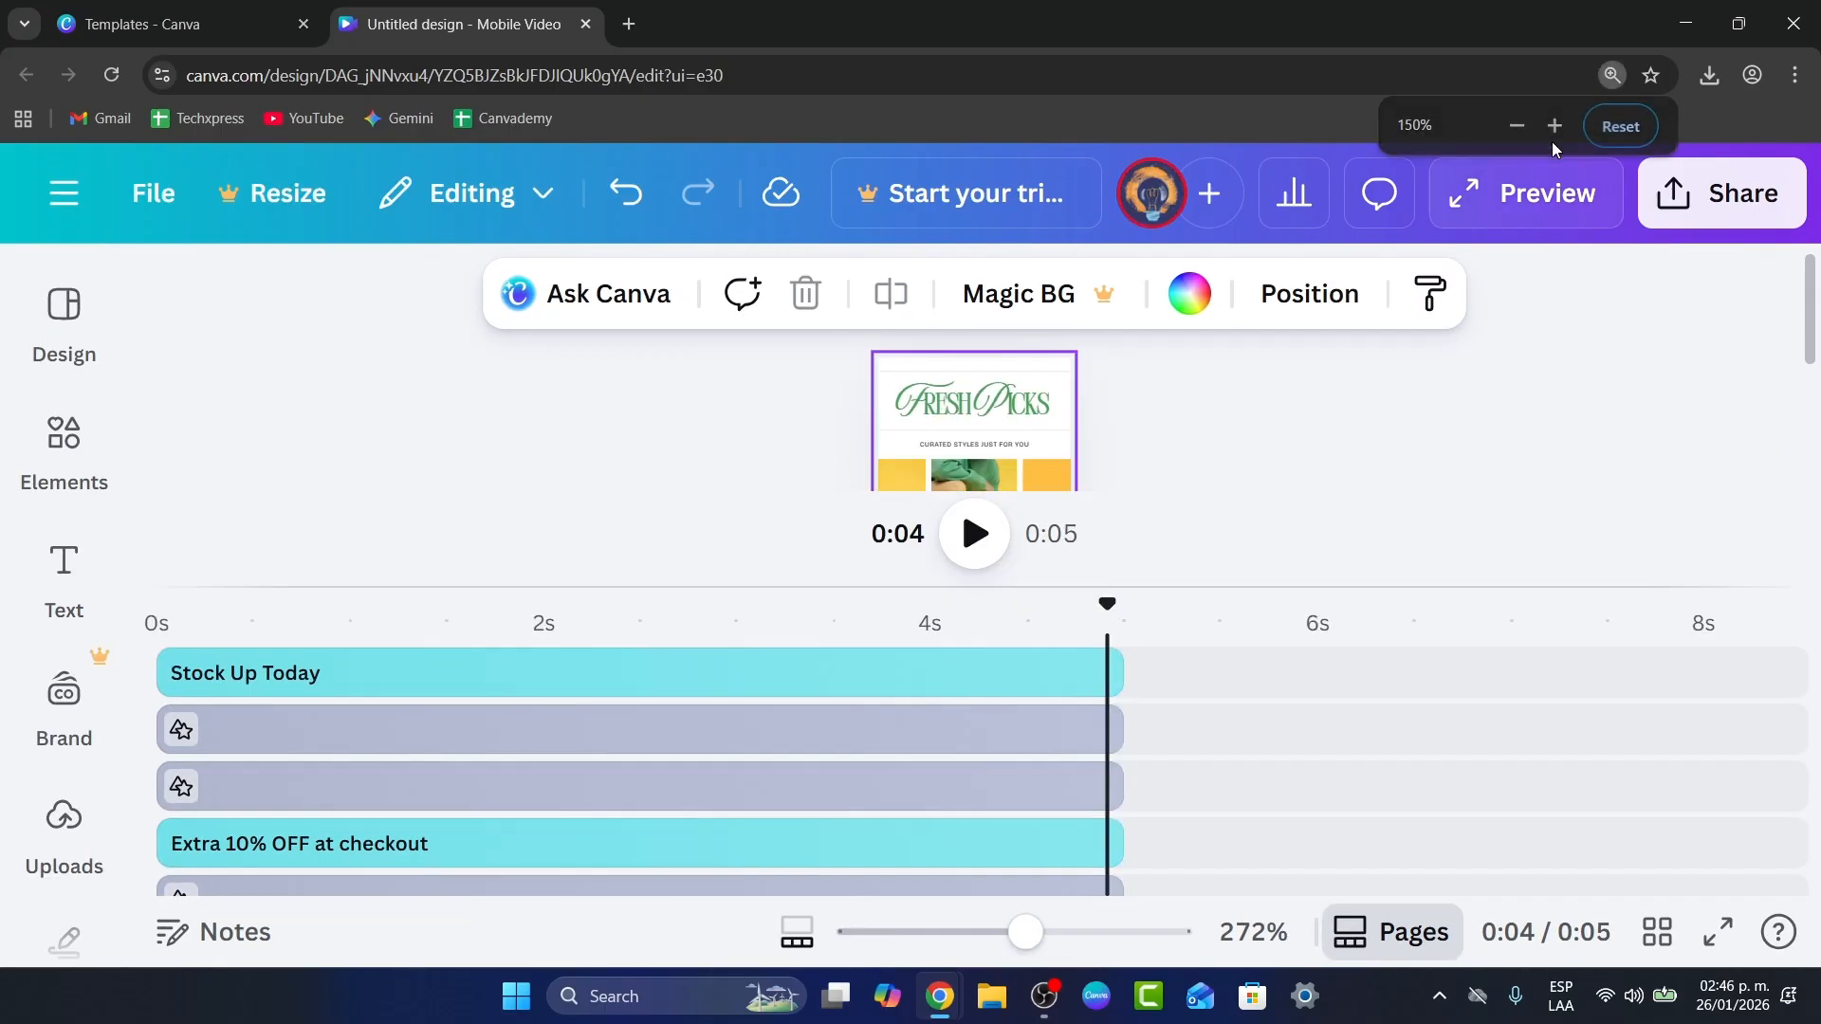
pyautogui.click(1613, 77)
pyautogui.click(1612, 79)
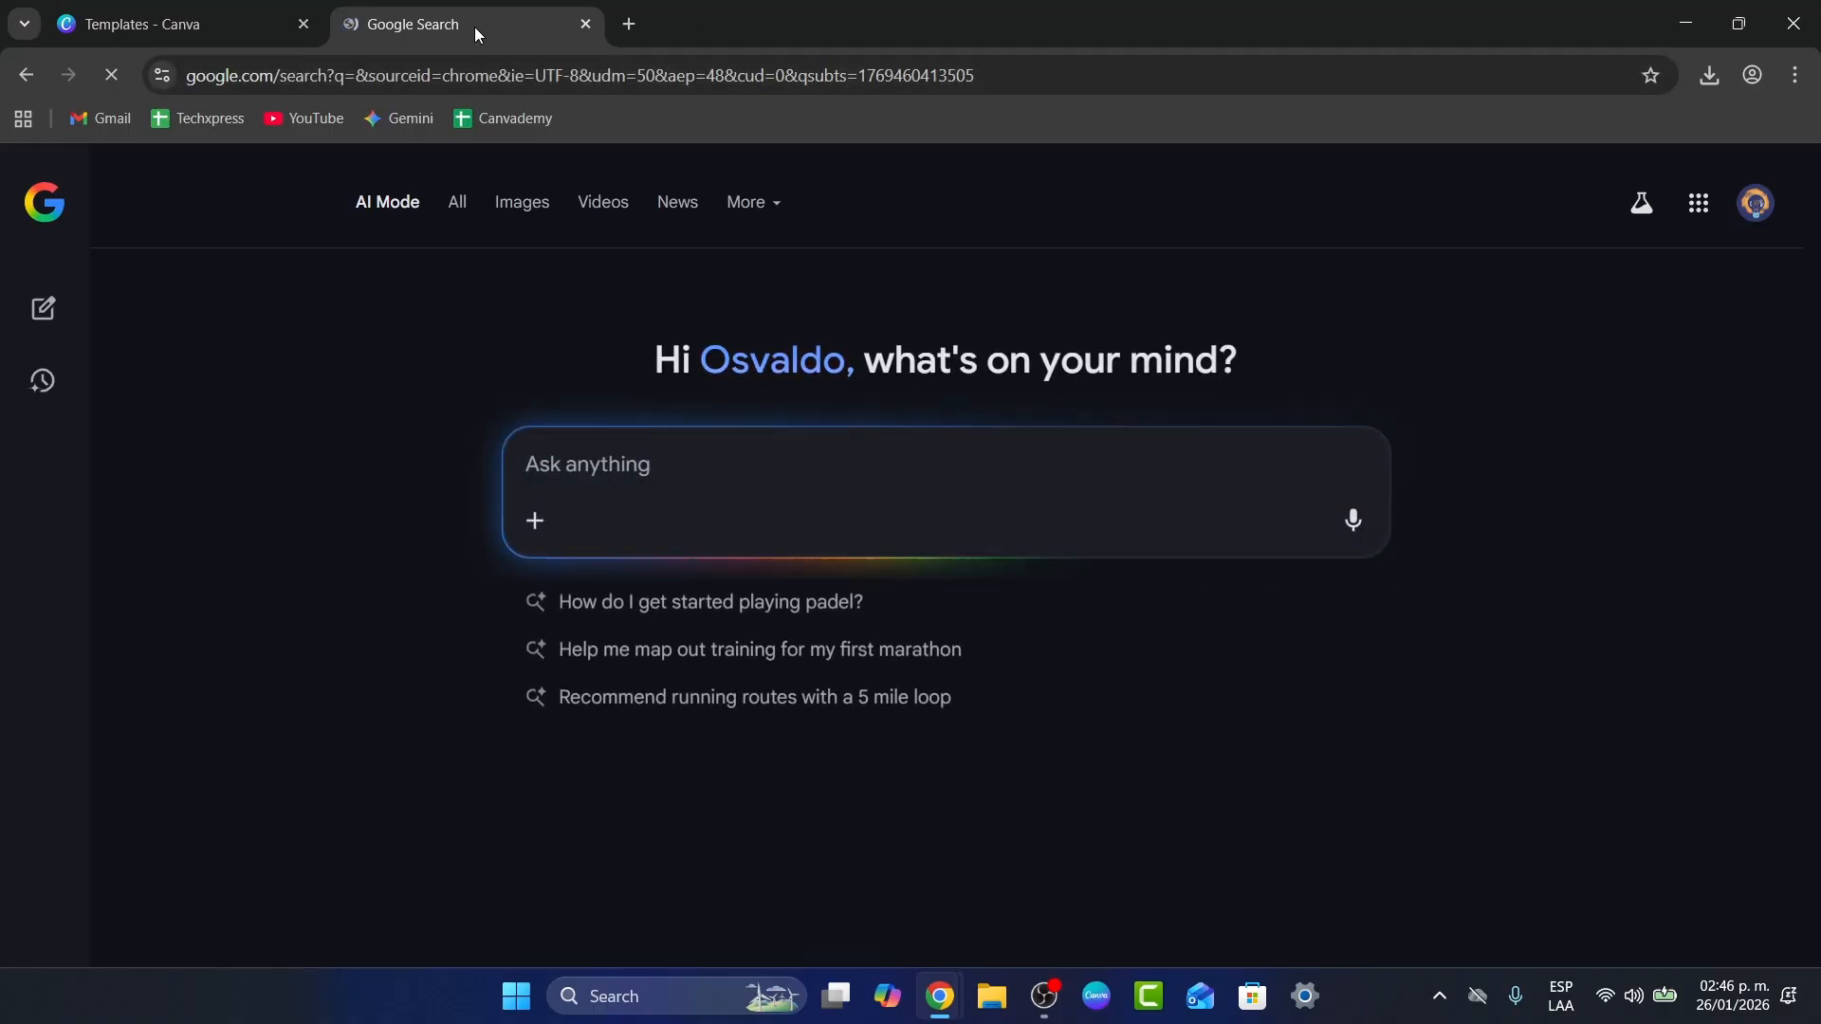
pyautogui.click(586, 24)
pyautogui.click(1612, 75)
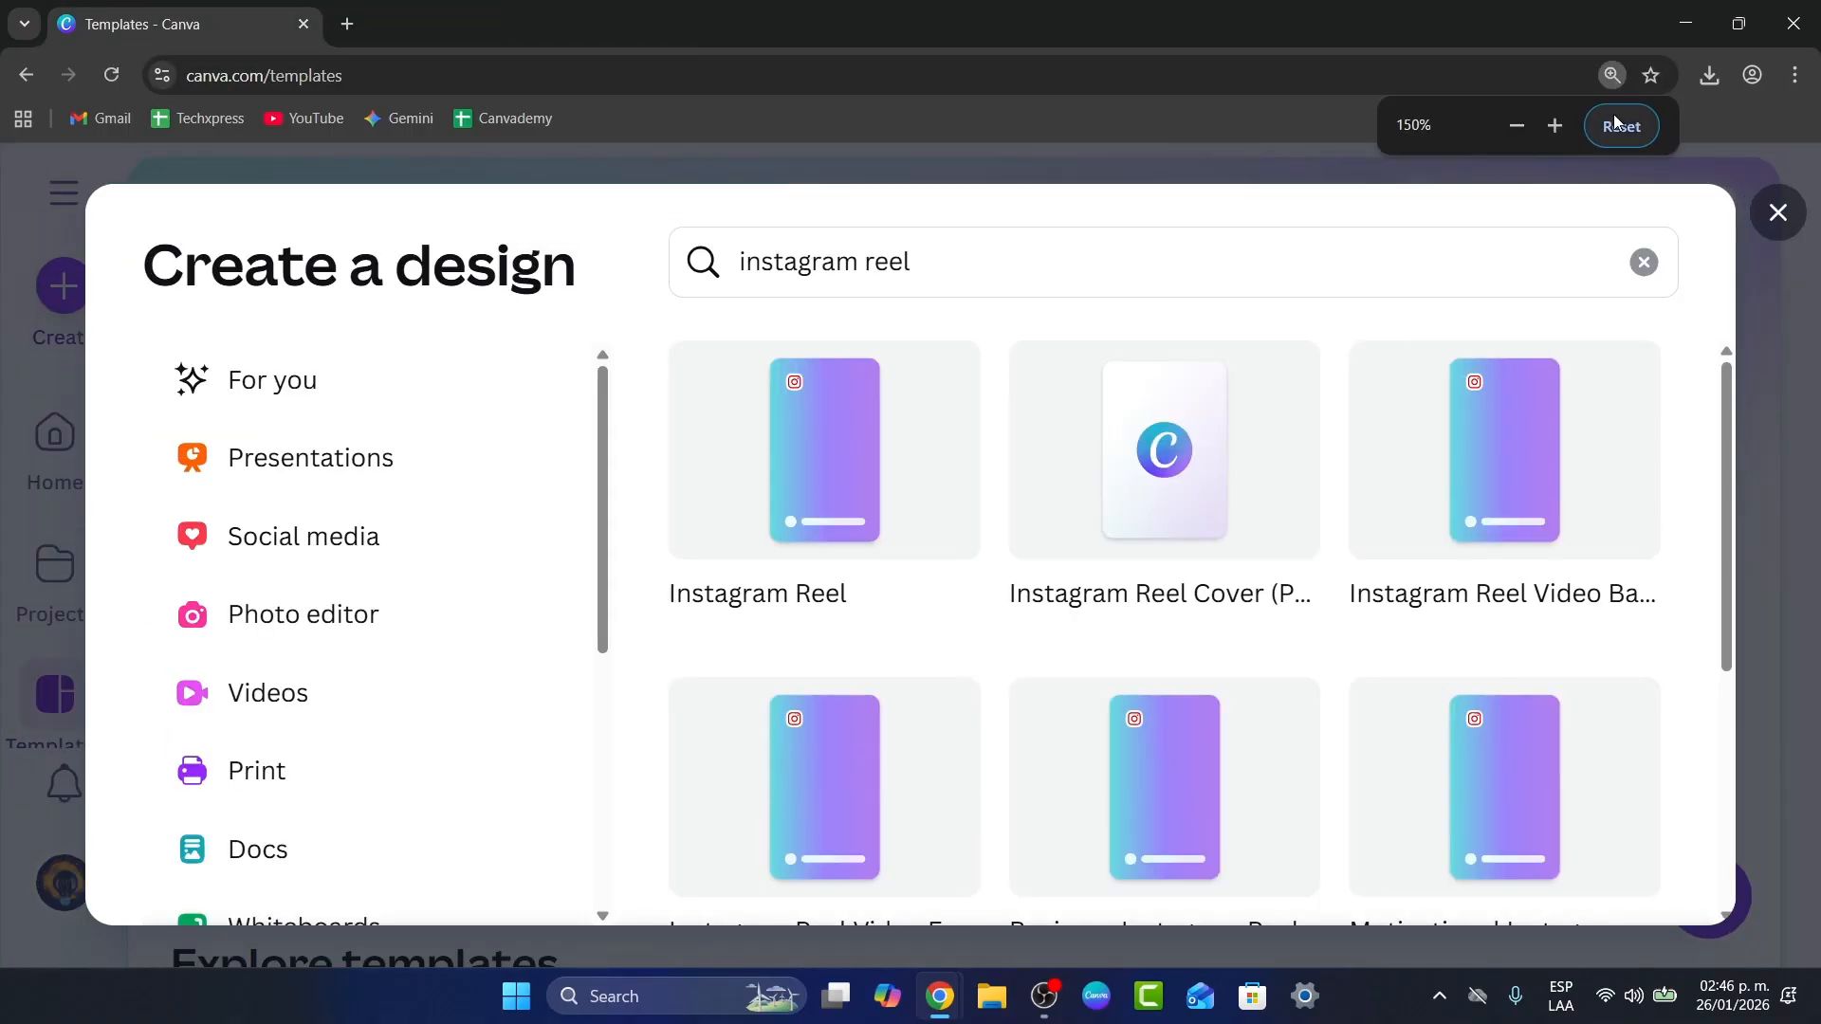
pyautogui.click(1618, 123)
pyautogui.click(1776, 212)
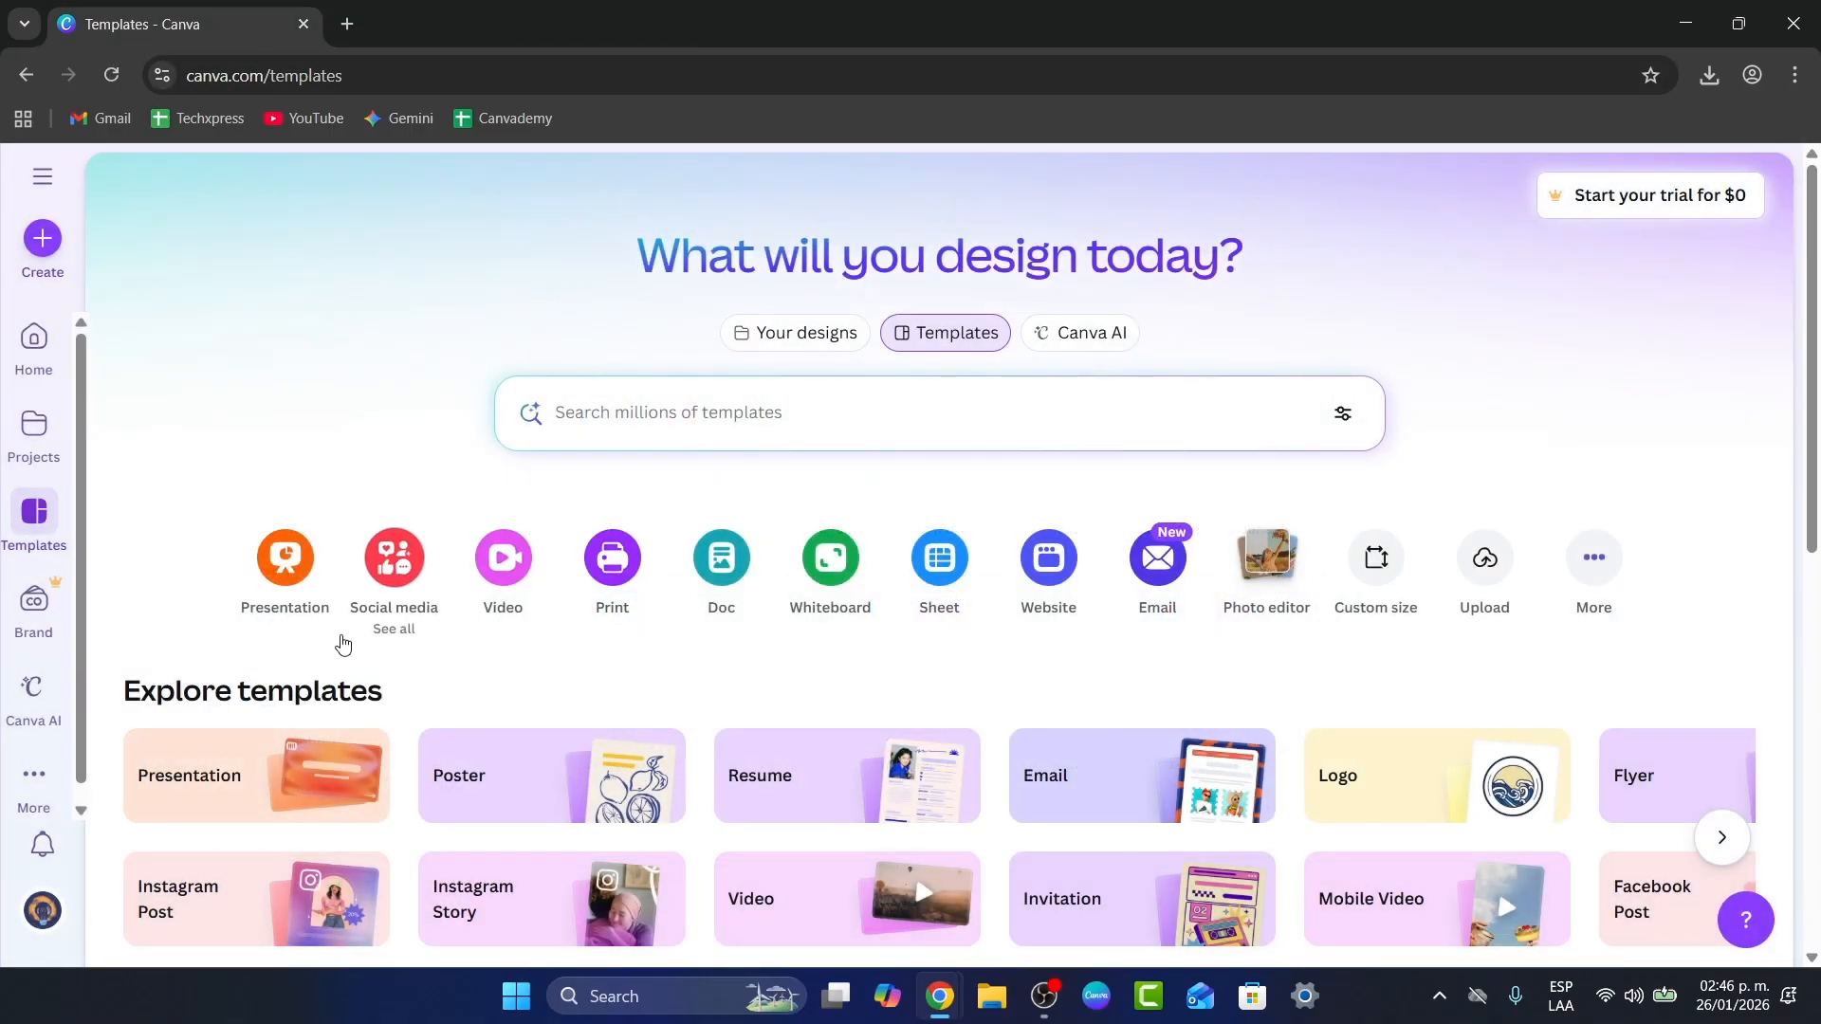
# - Reopen the just-edited untitled reel from the recent projects and select its "Curated styles just for you" text
pyautogui.click(34, 426)
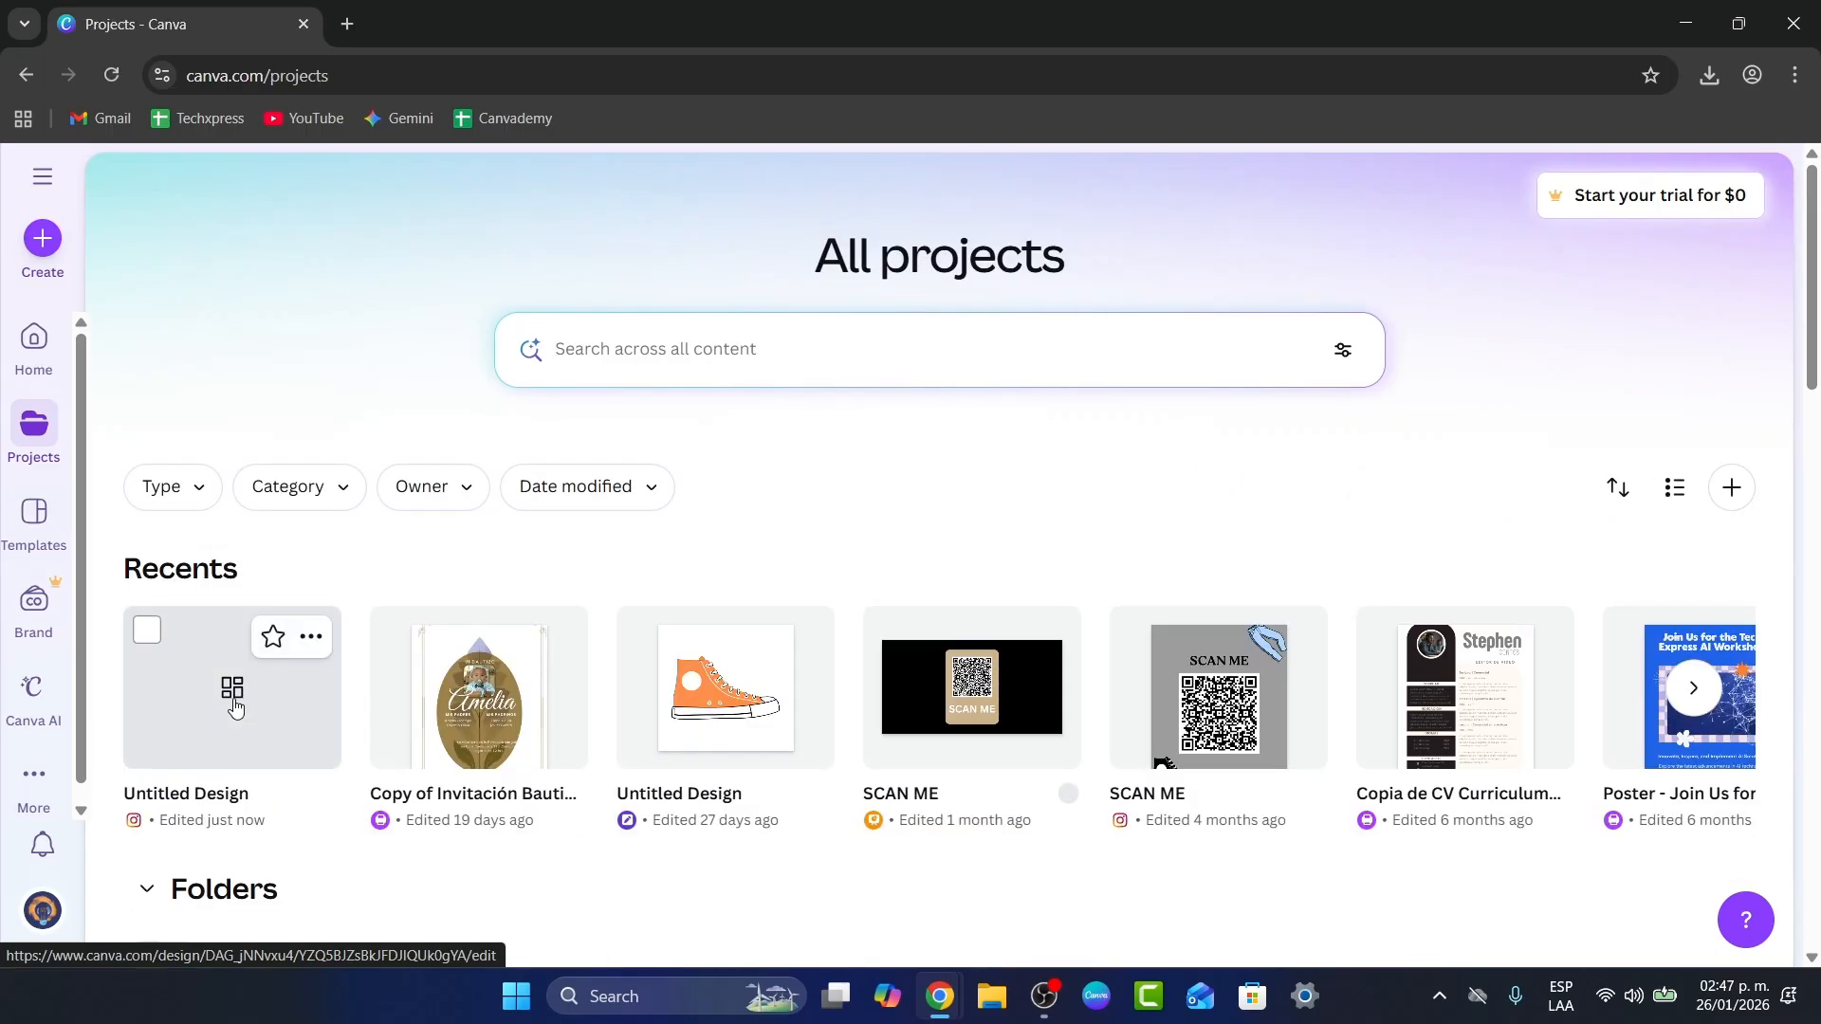
pyautogui.click(233, 700)
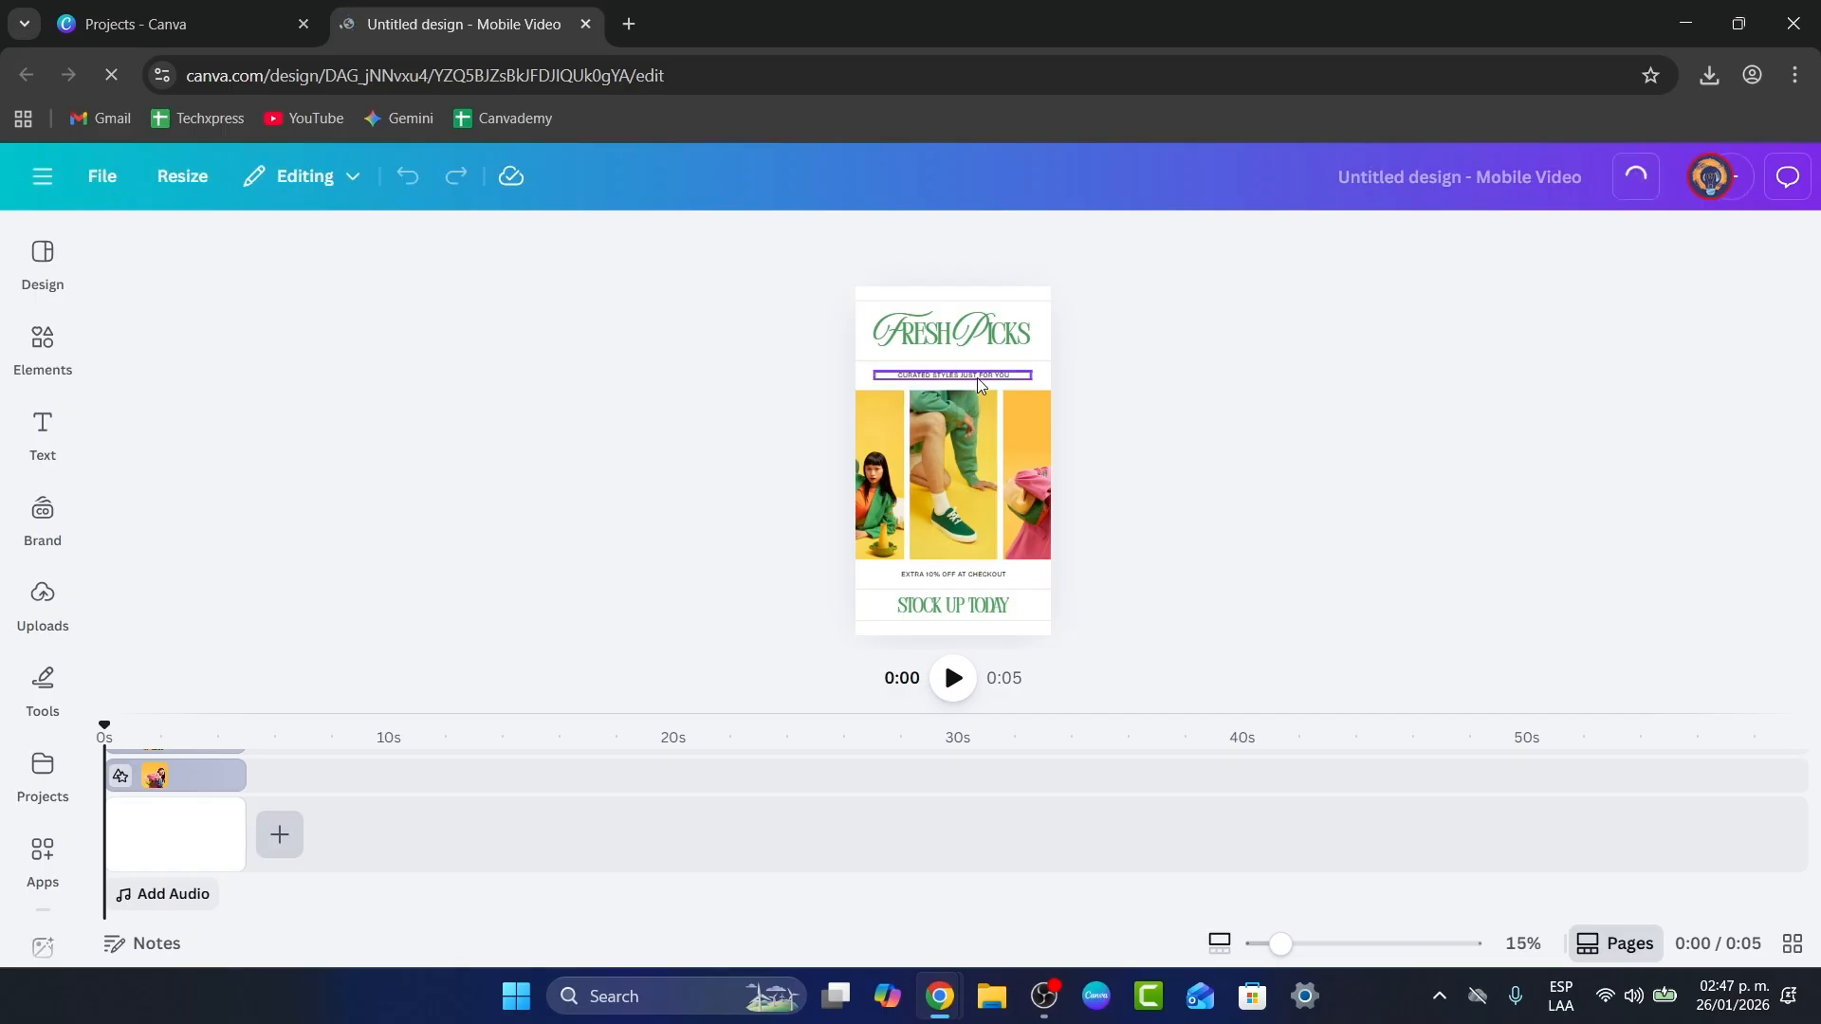
pyautogui.click(977, 378)
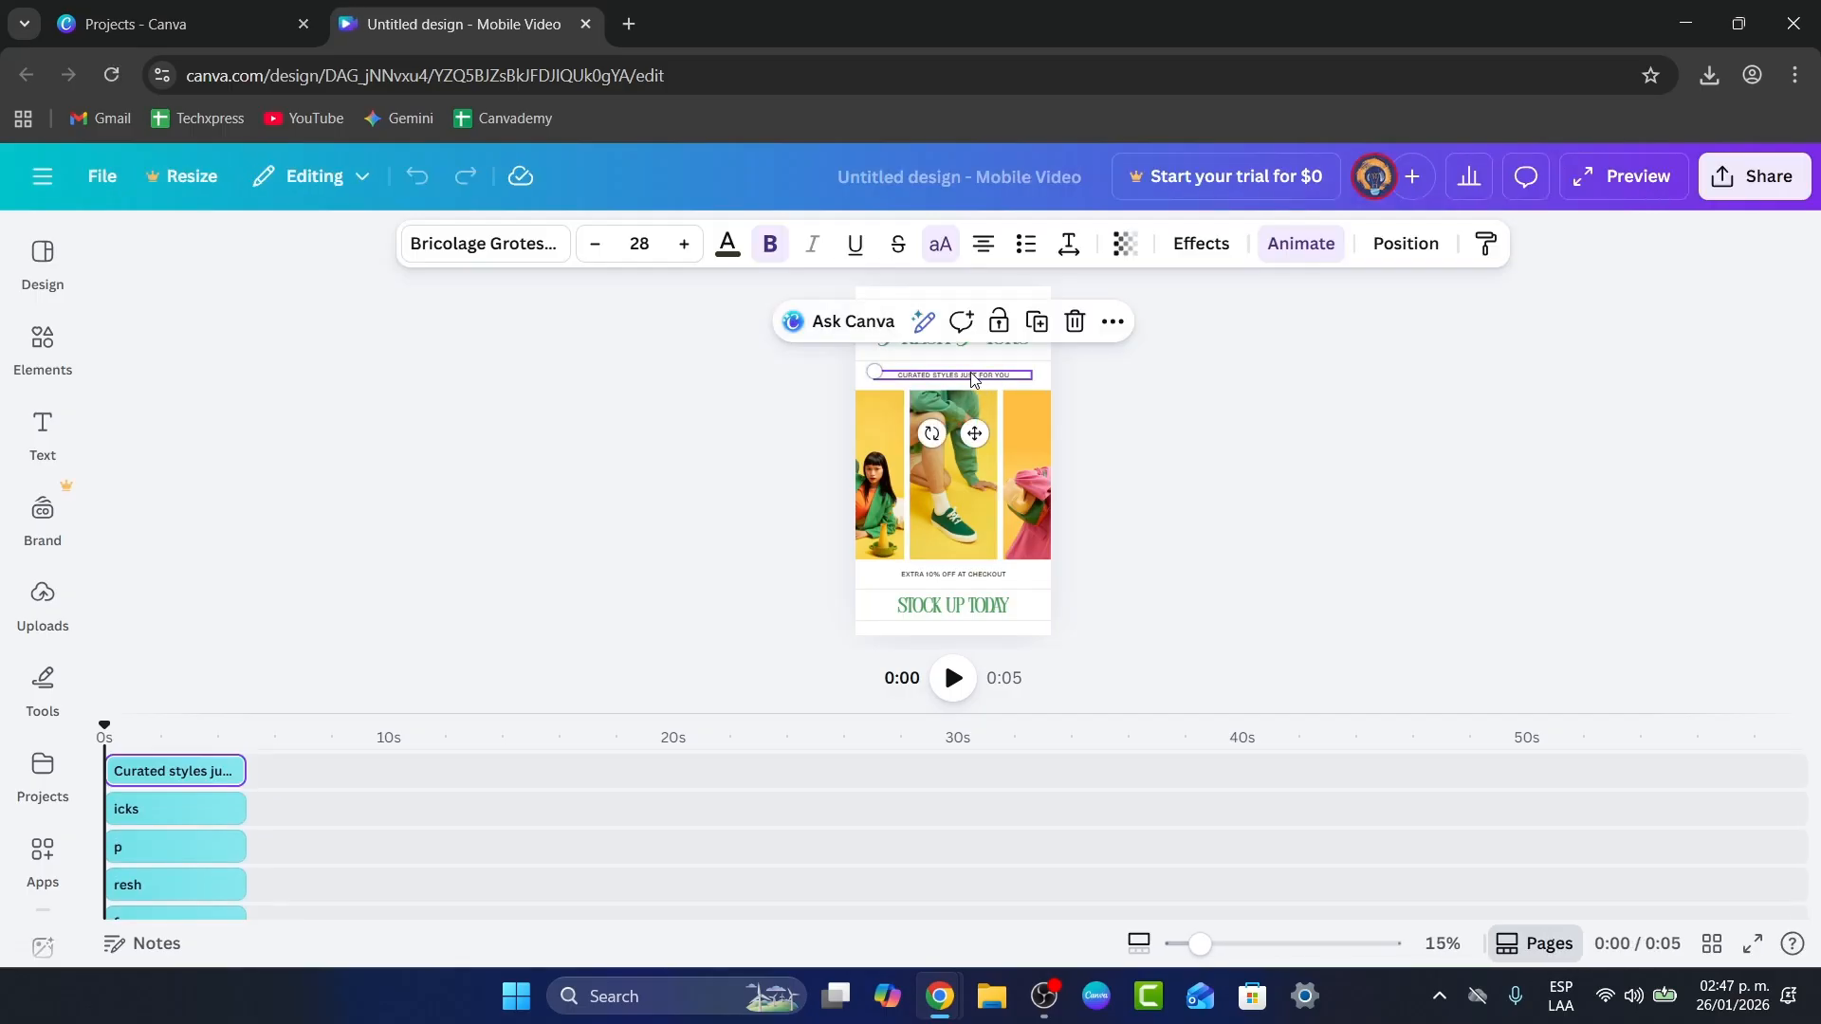
# - Replace the "Curated styles just for you" text with "shop own new products"
pyautogui.doubleClick(972, 375)
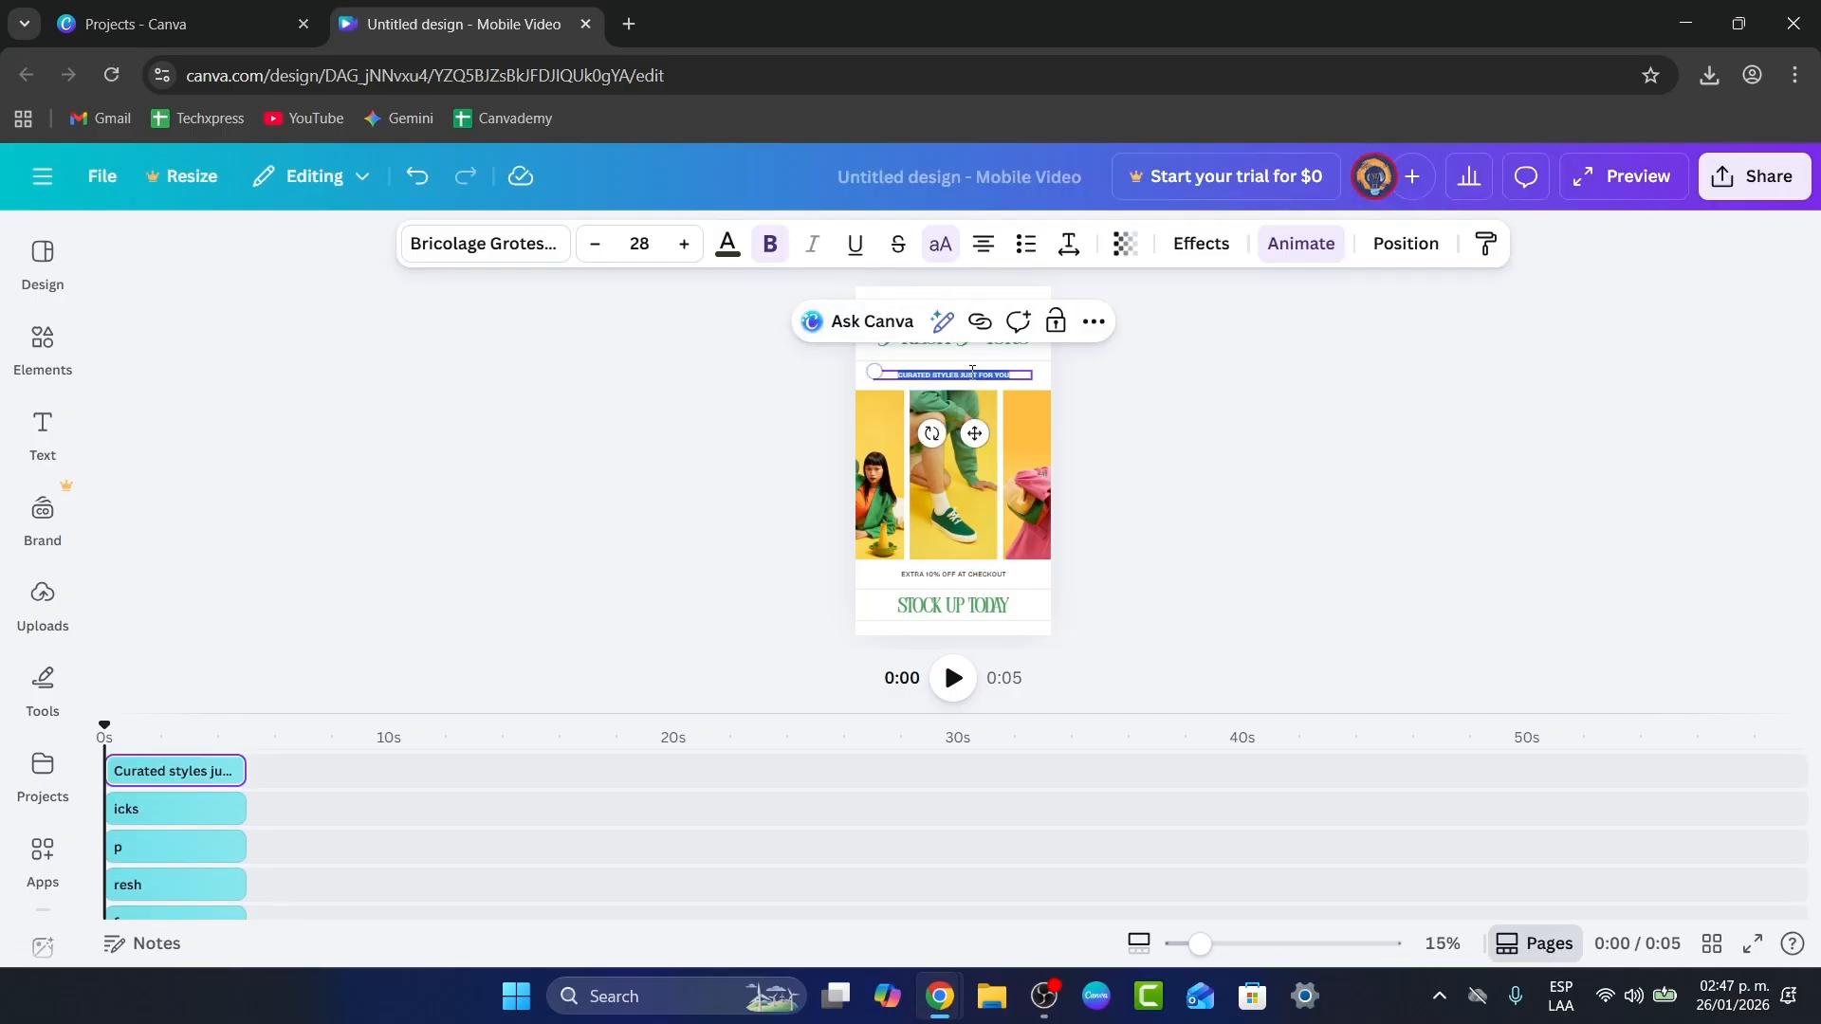
pyautogui.write('s')
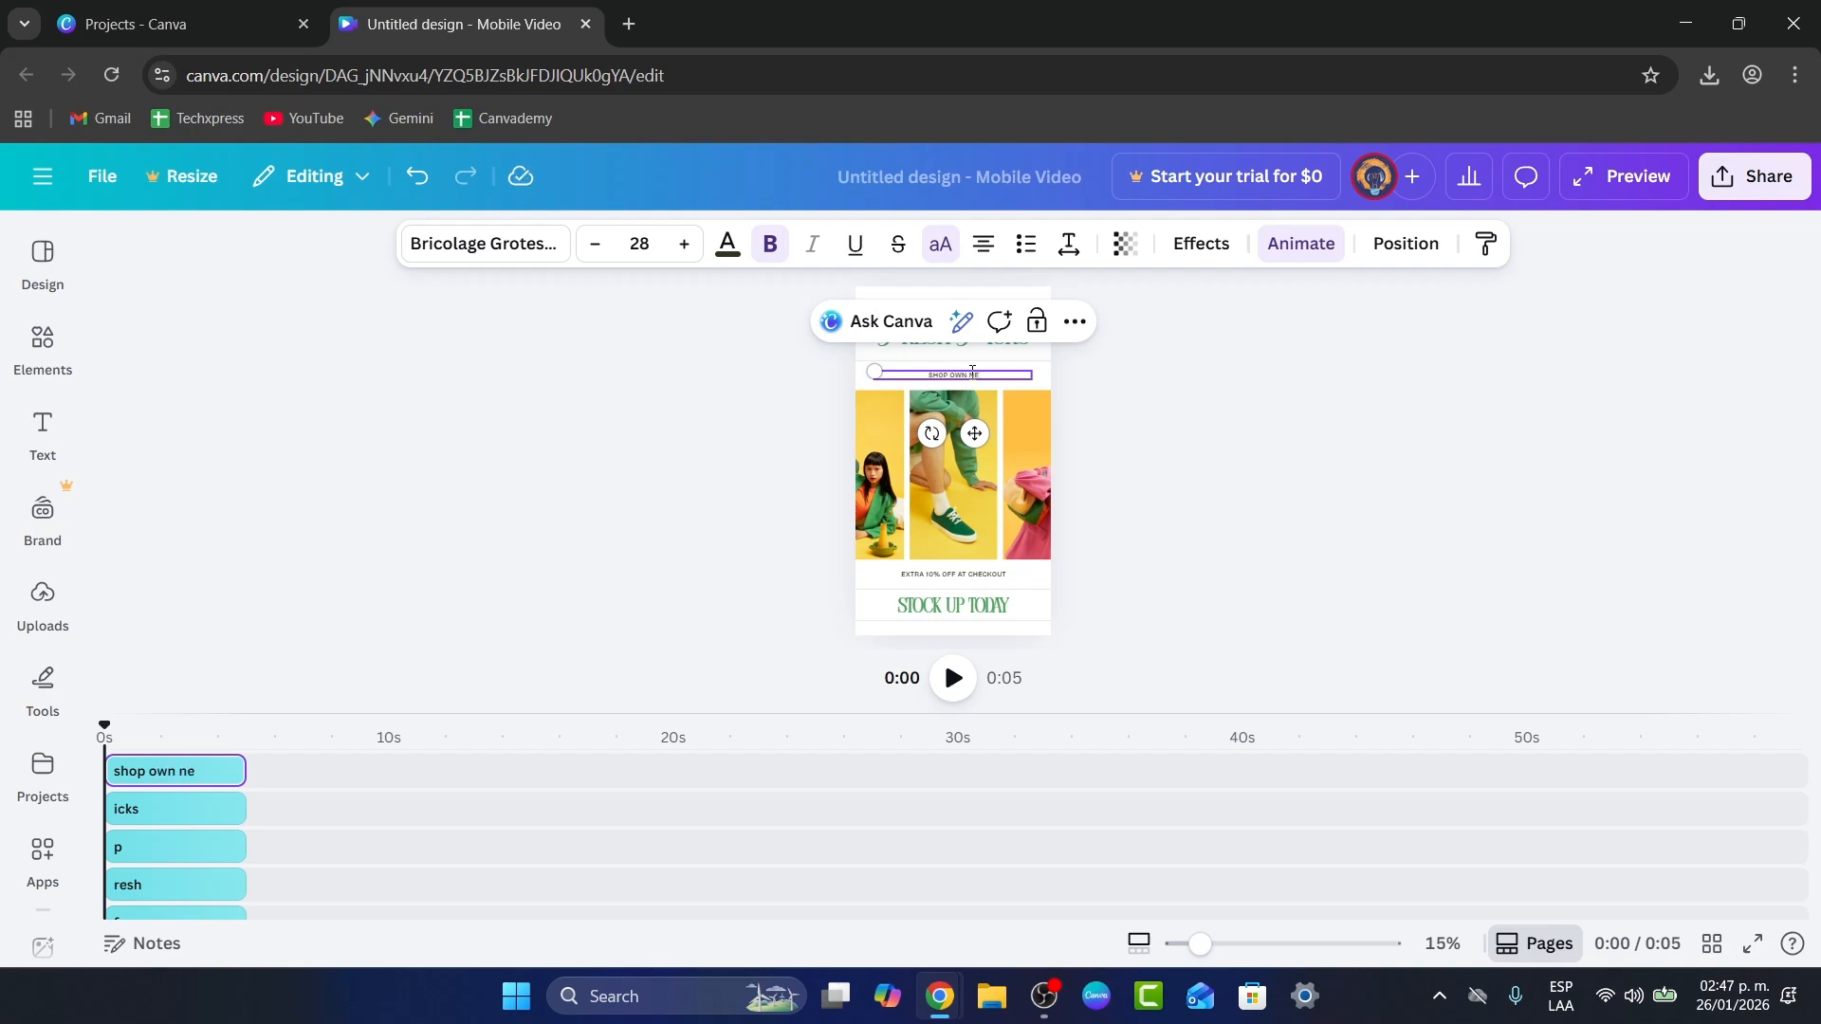
pyautogui.click(983, 574)
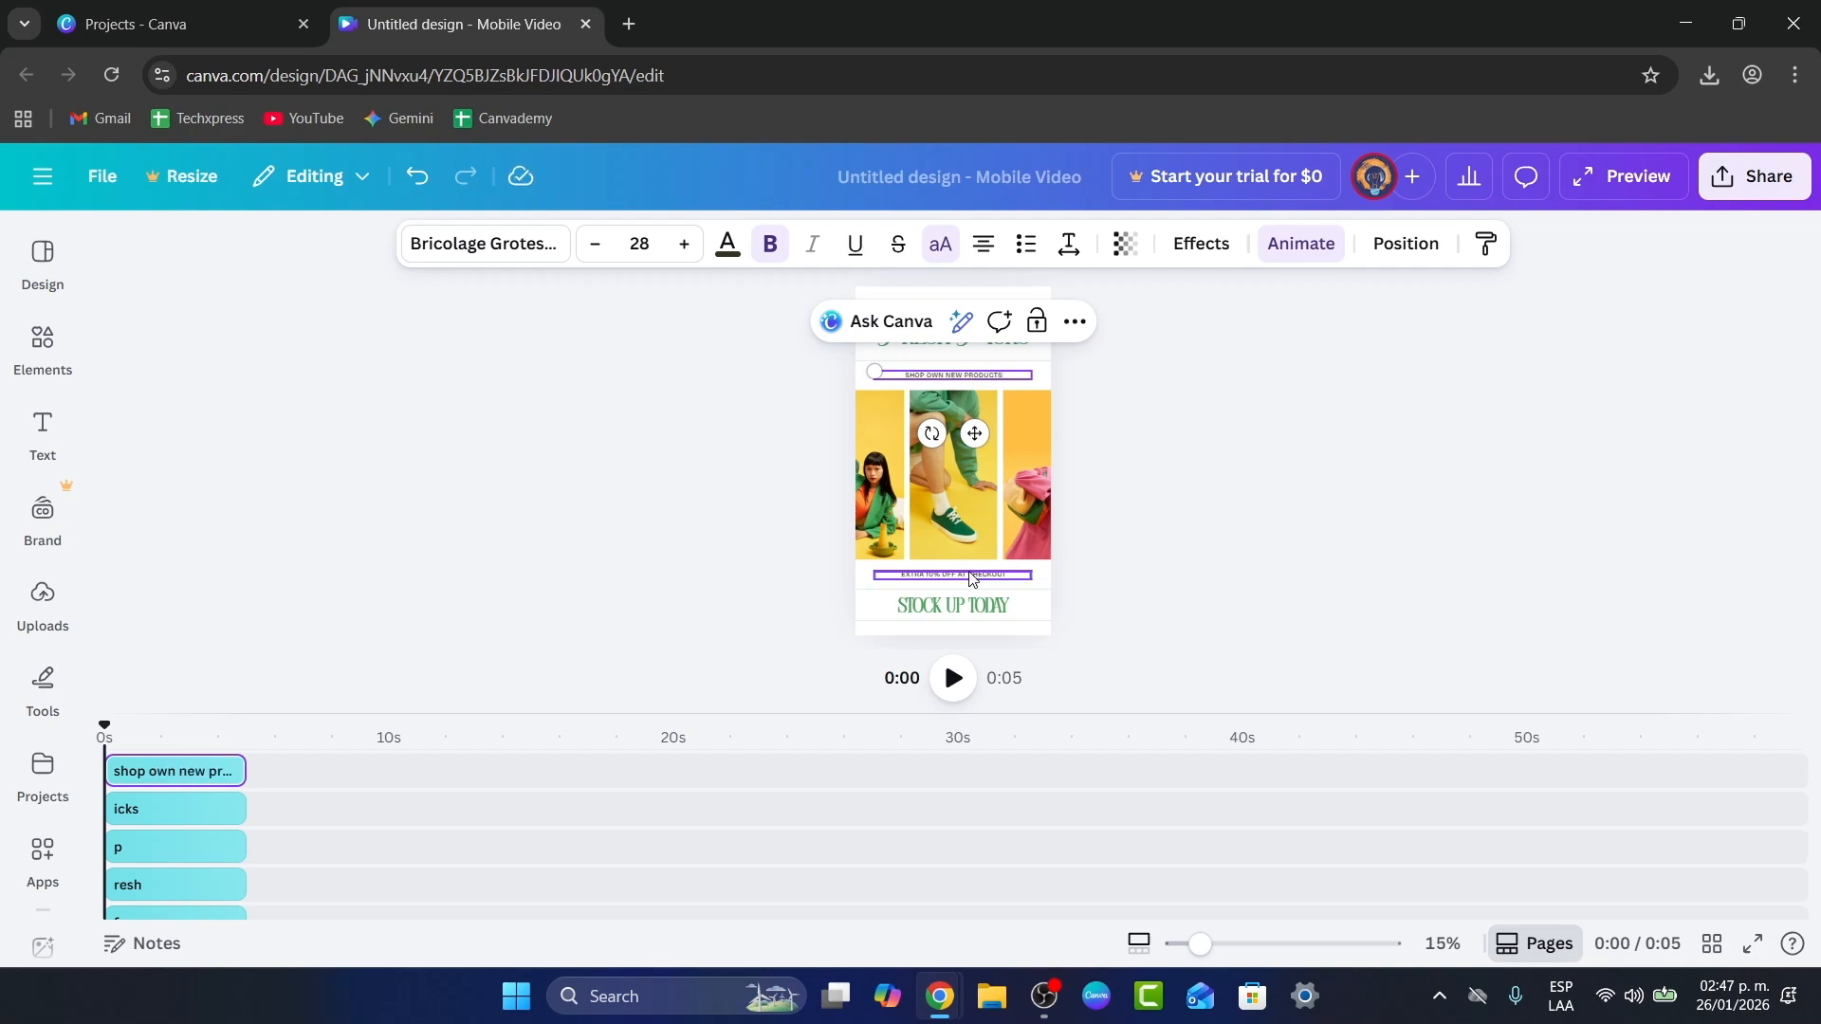
# - Recolor the "Stock Up Today" text and the "icks" and "resh" parts of the Fresh Picks heading with the red photo color
pyautogui.click(1011, 607)
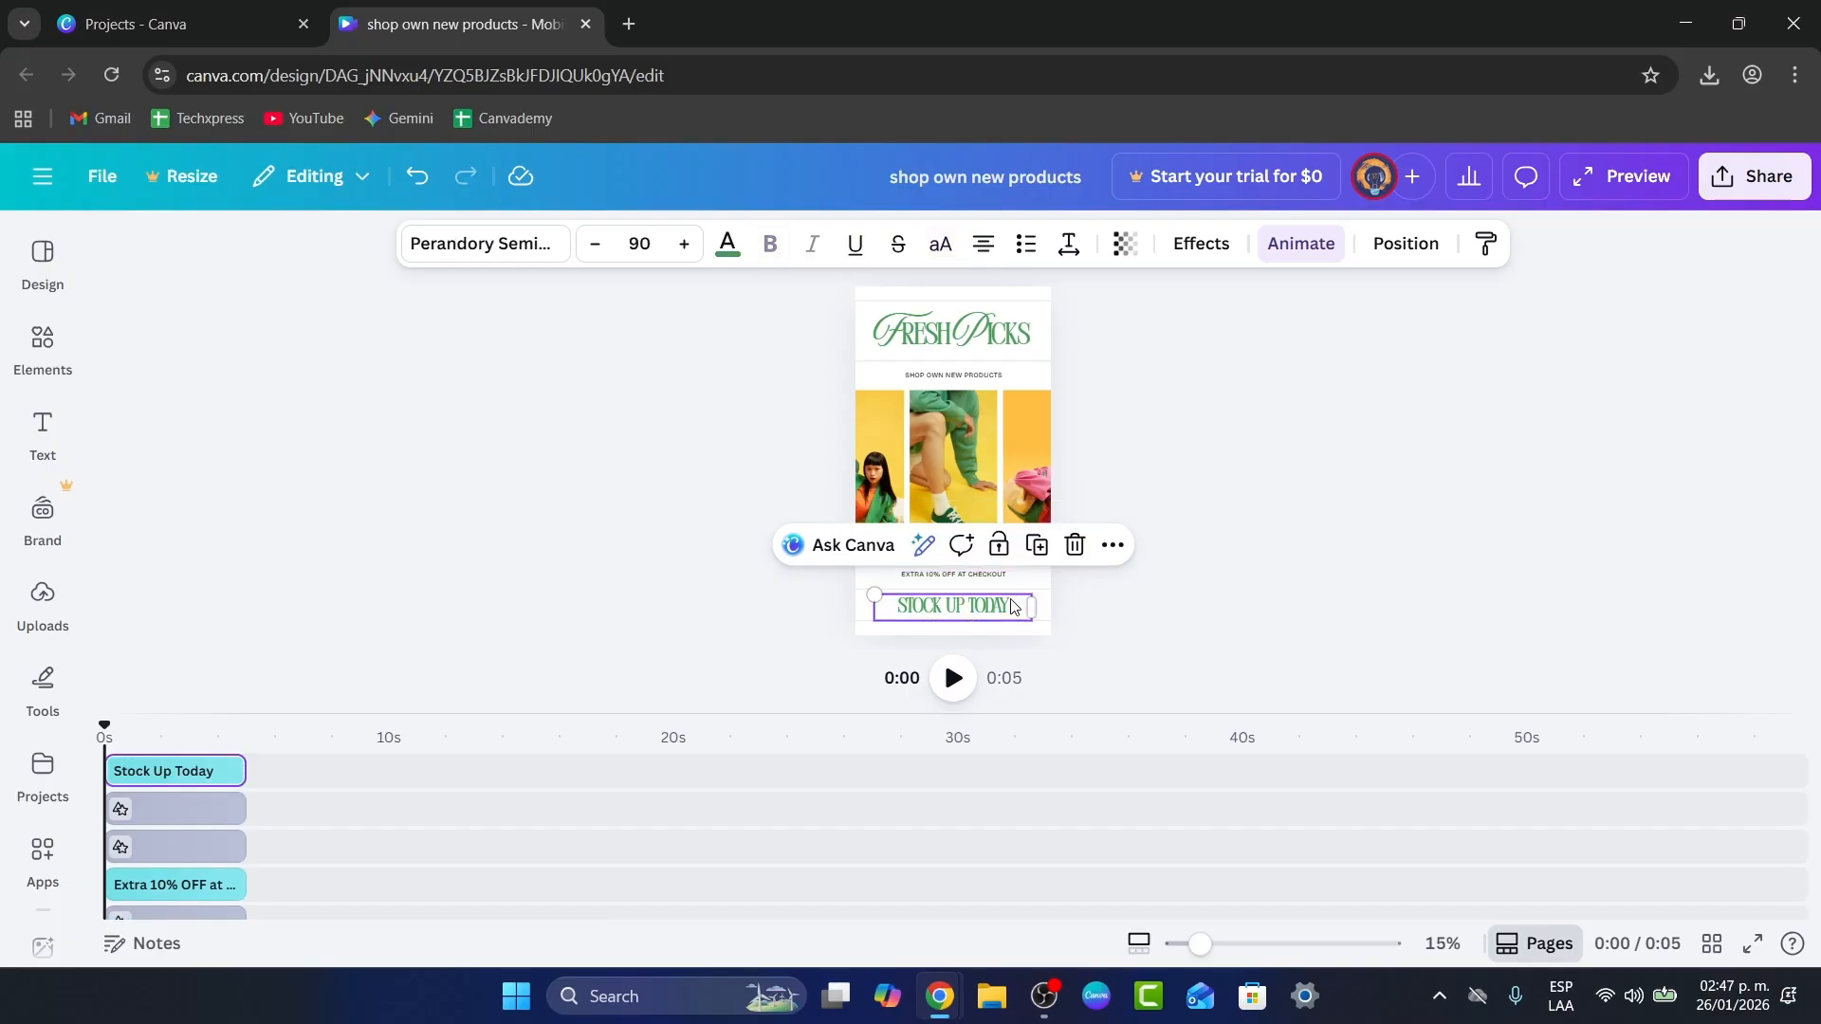
pyautogui.click(729, 246)
pyautogui.click(236, 738)
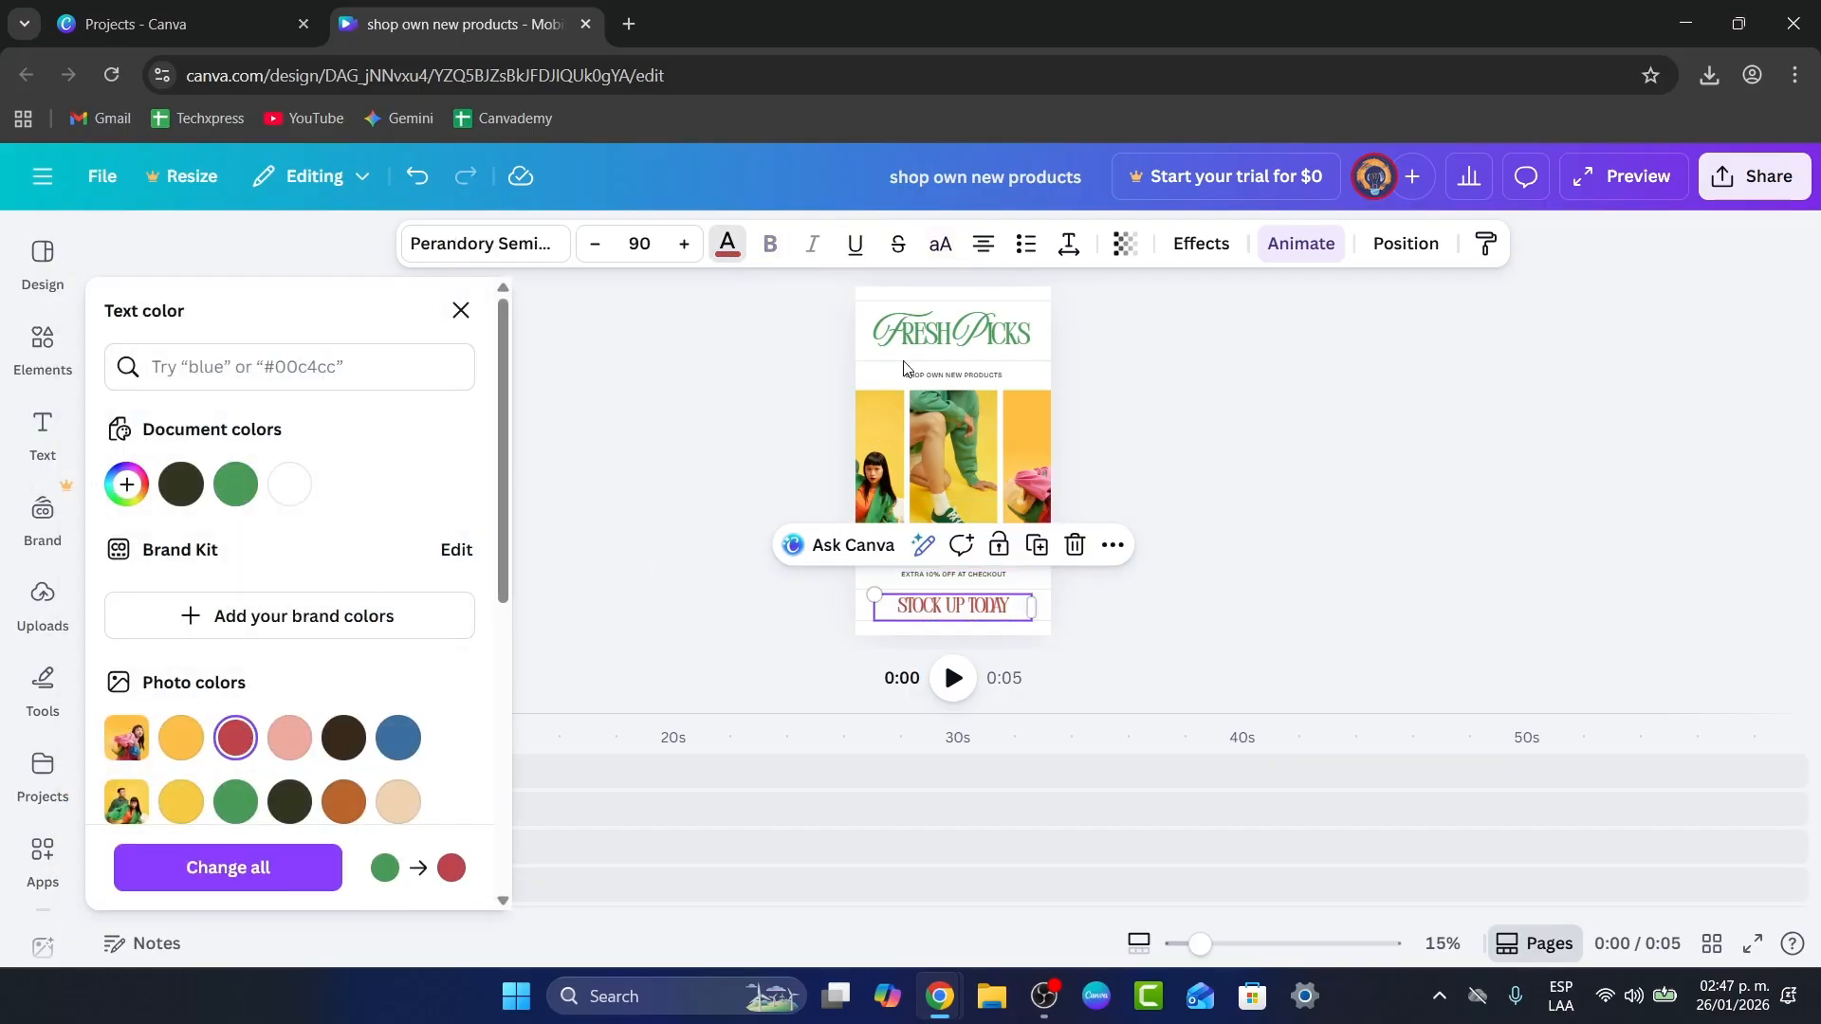
pyautogui.click(996, 335)
pyautogui.click(254, 732)
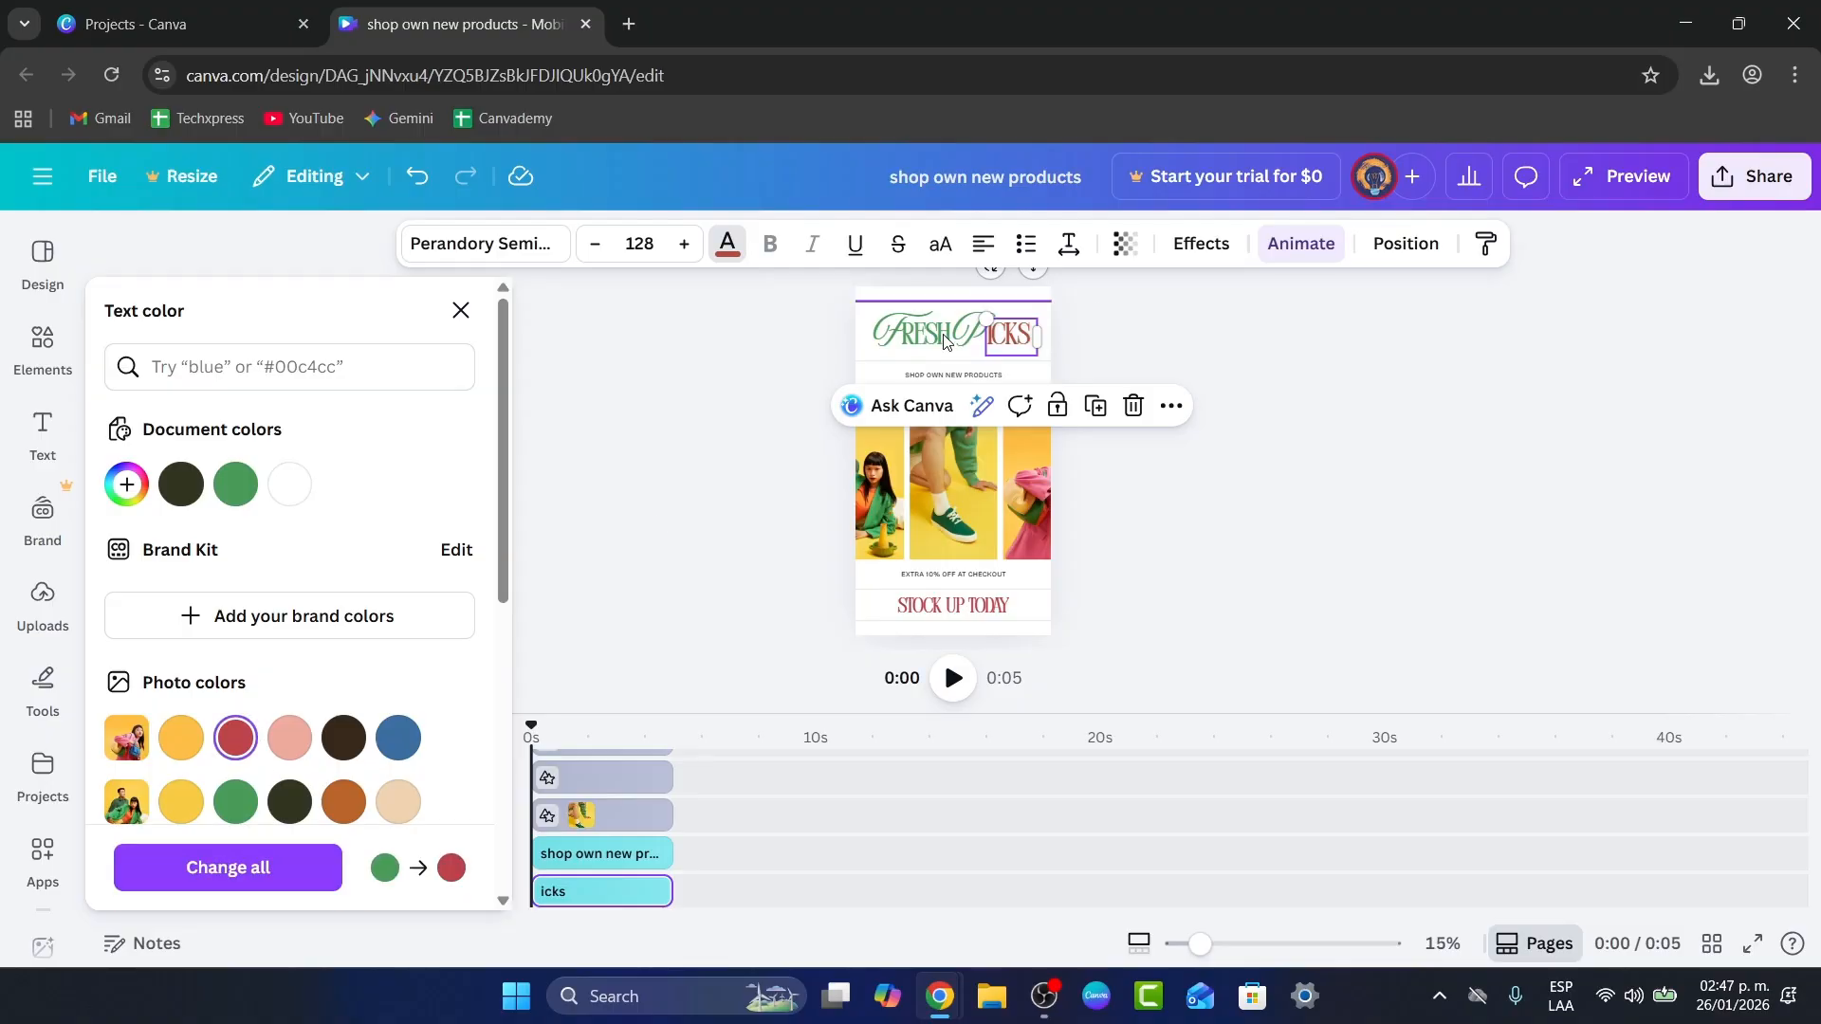
pyautogui.click(927, 334)
pyautogui.click(236, 737)
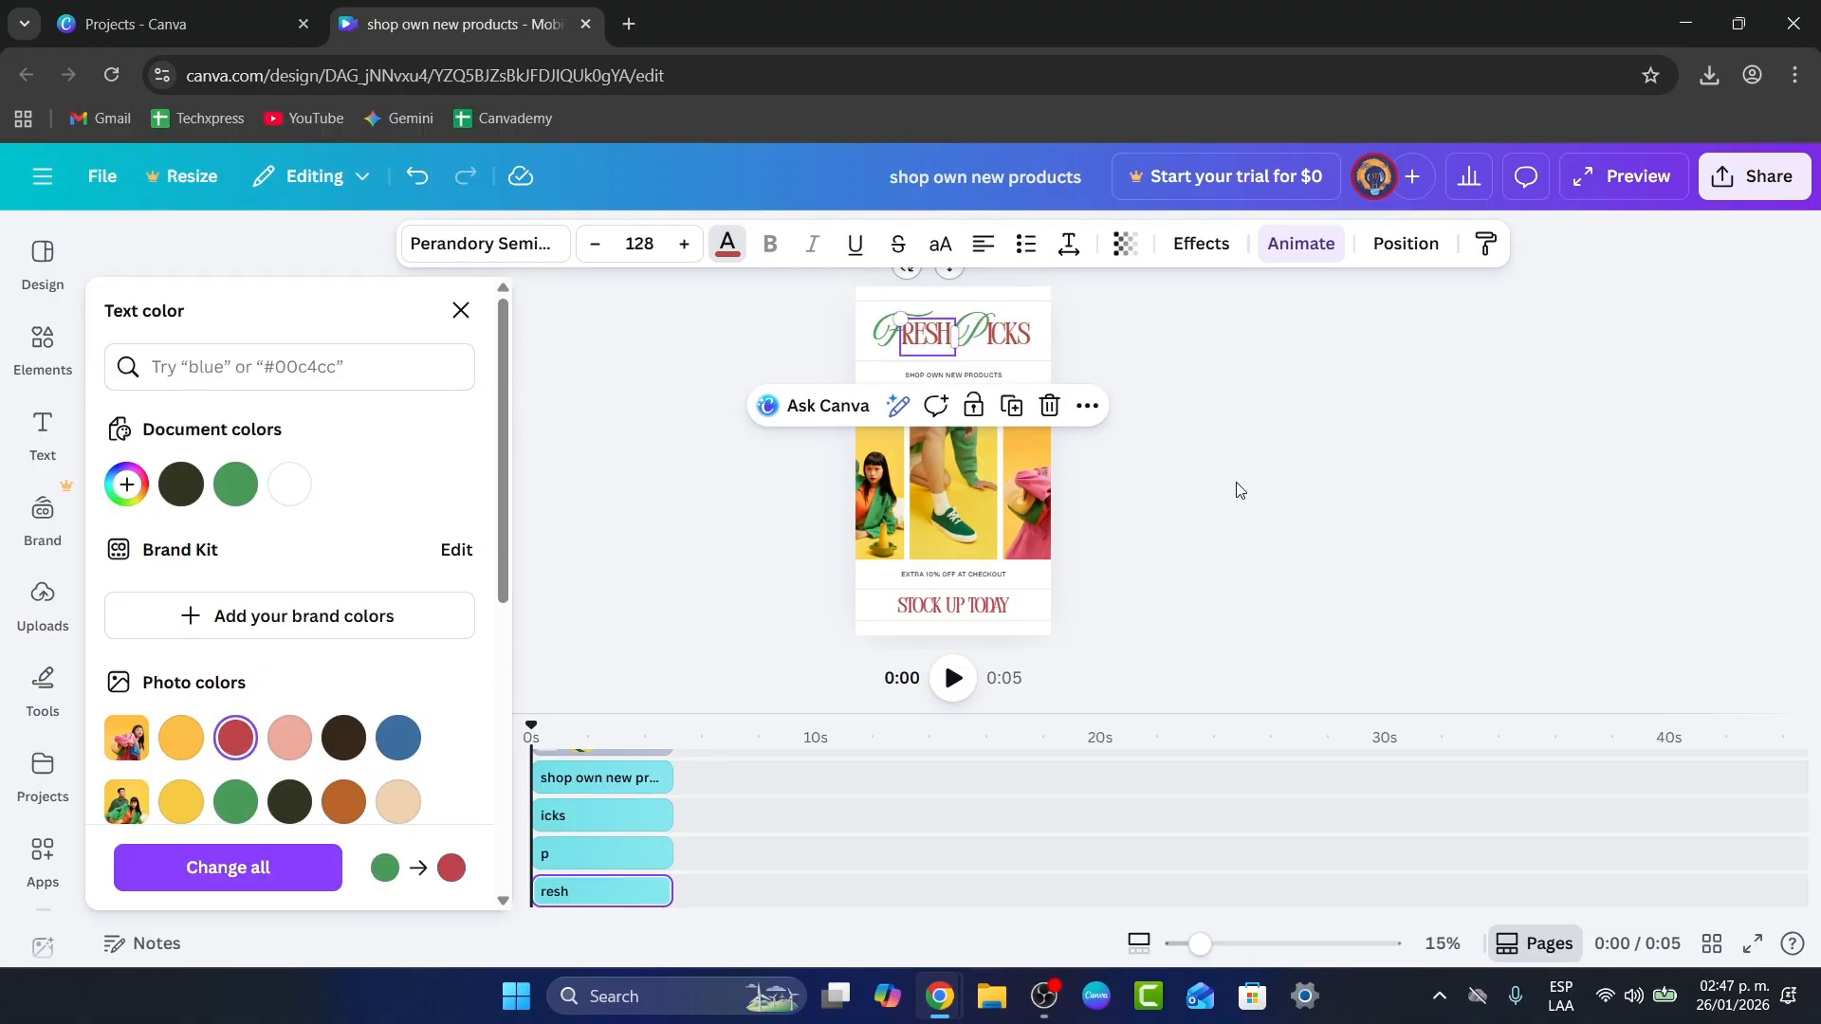
pyautogui.press('Escape')
# - Replace the left photo with the uploaded man-at-laptop image, the right with the YouTube thumbnail, and the center with the AI technologies artwork
pyautogui.click(978, 504)
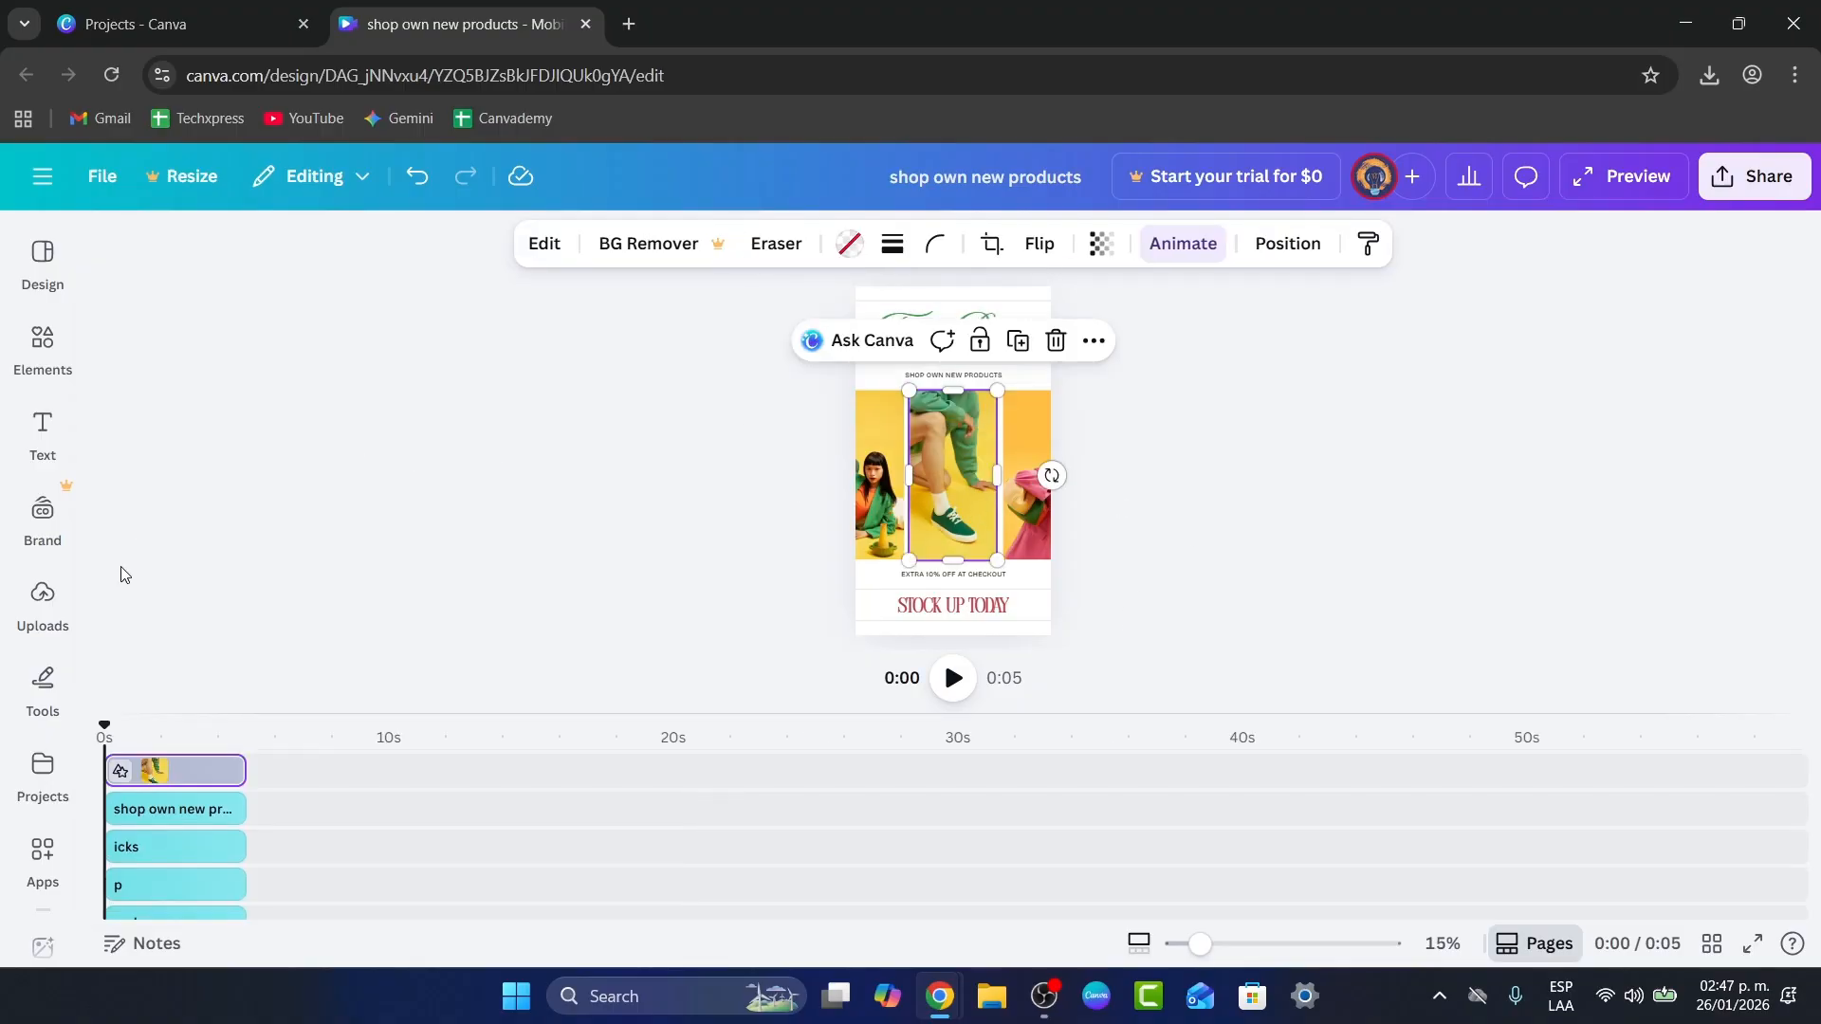
pyautogui.click(41, 596)
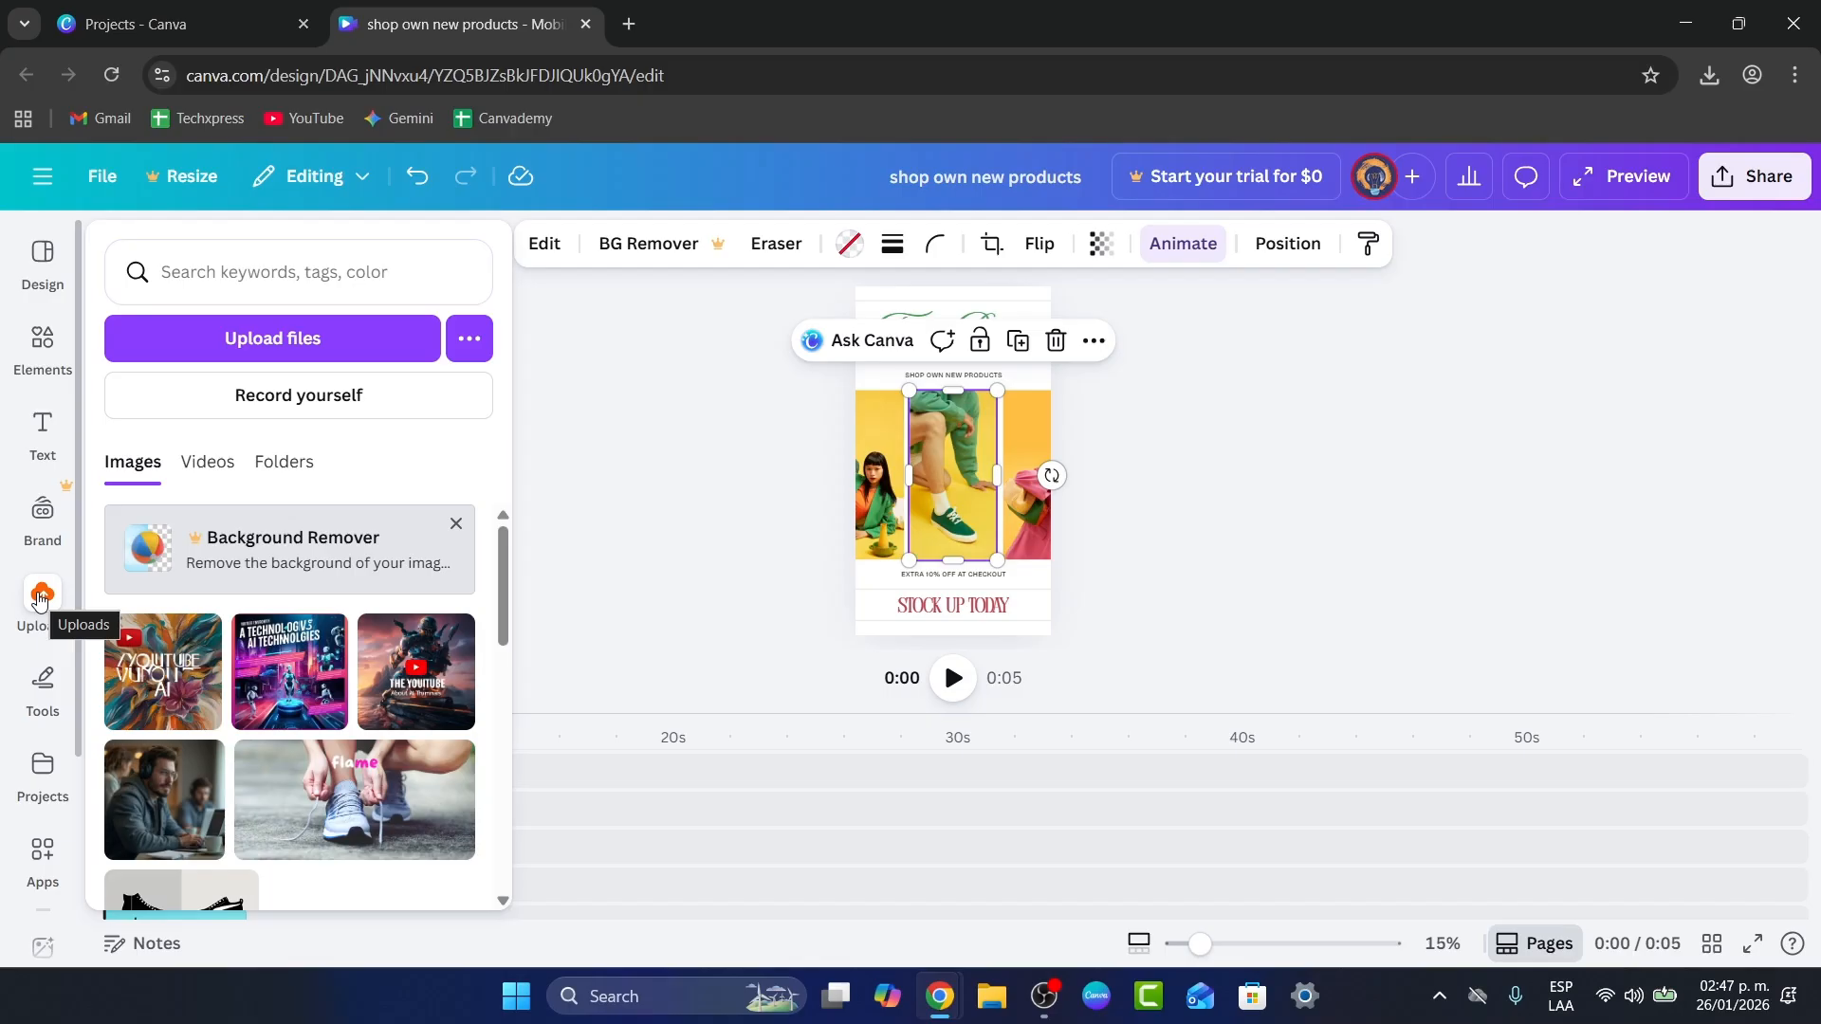
pyautogui.moveTo(194, 773); pyautogui.dragTo(876, 489)
pyautogui.scroll(-1, 322, 732)
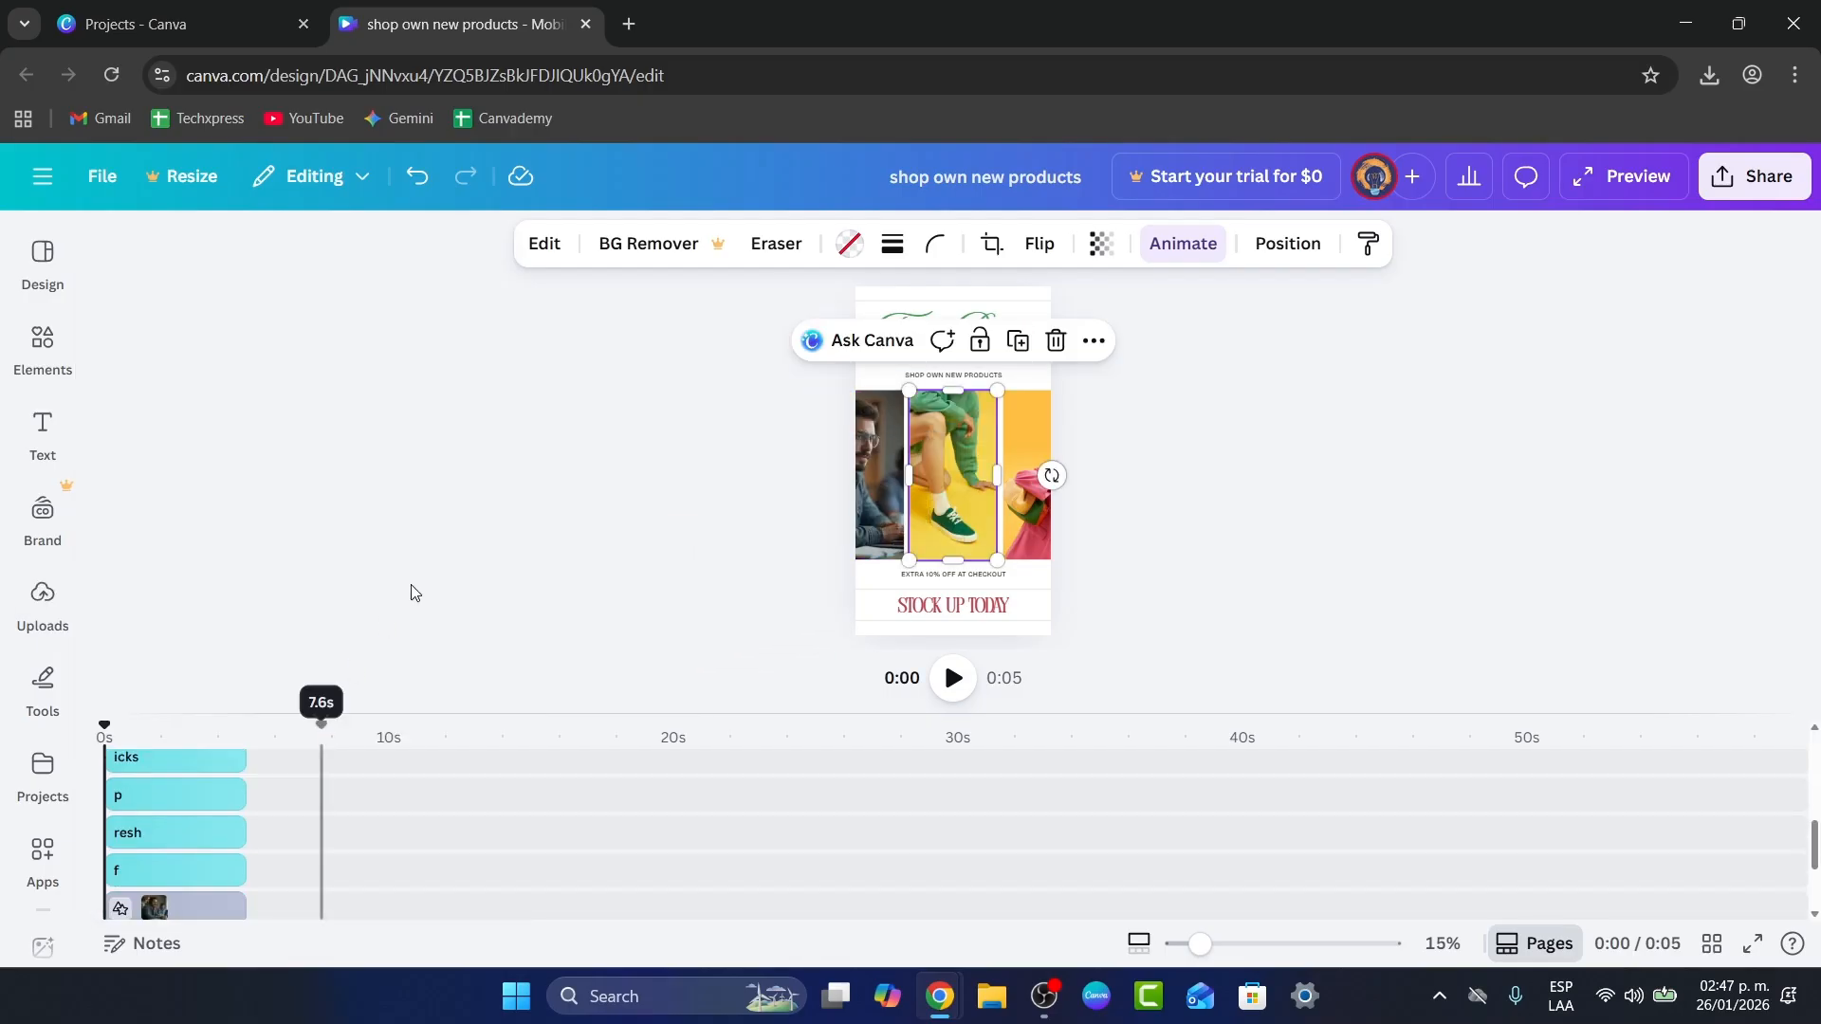
pyautogui.moveTo(41, 612)
pyautogui.moveTo(388, 673); pyautogui.dragTo(1032, 493)
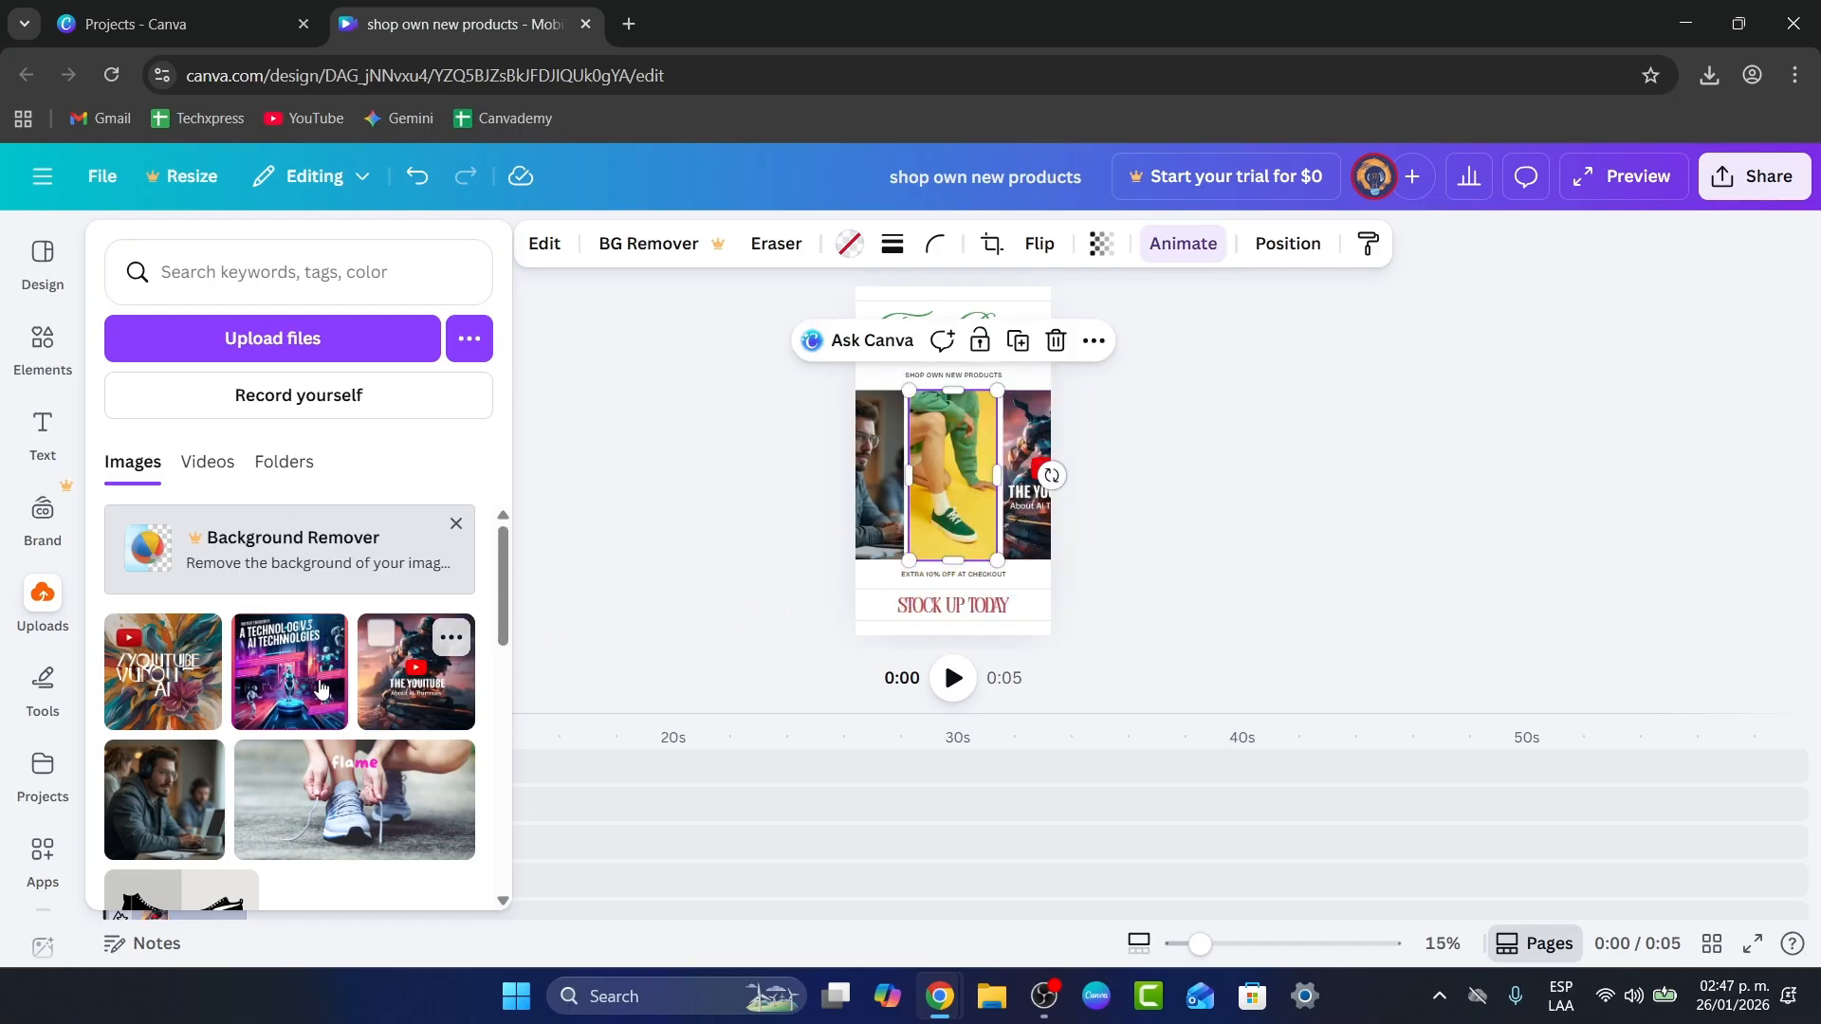
pyautogui.moveTo(289, 671); pyautogui.dragTo(984, 493)
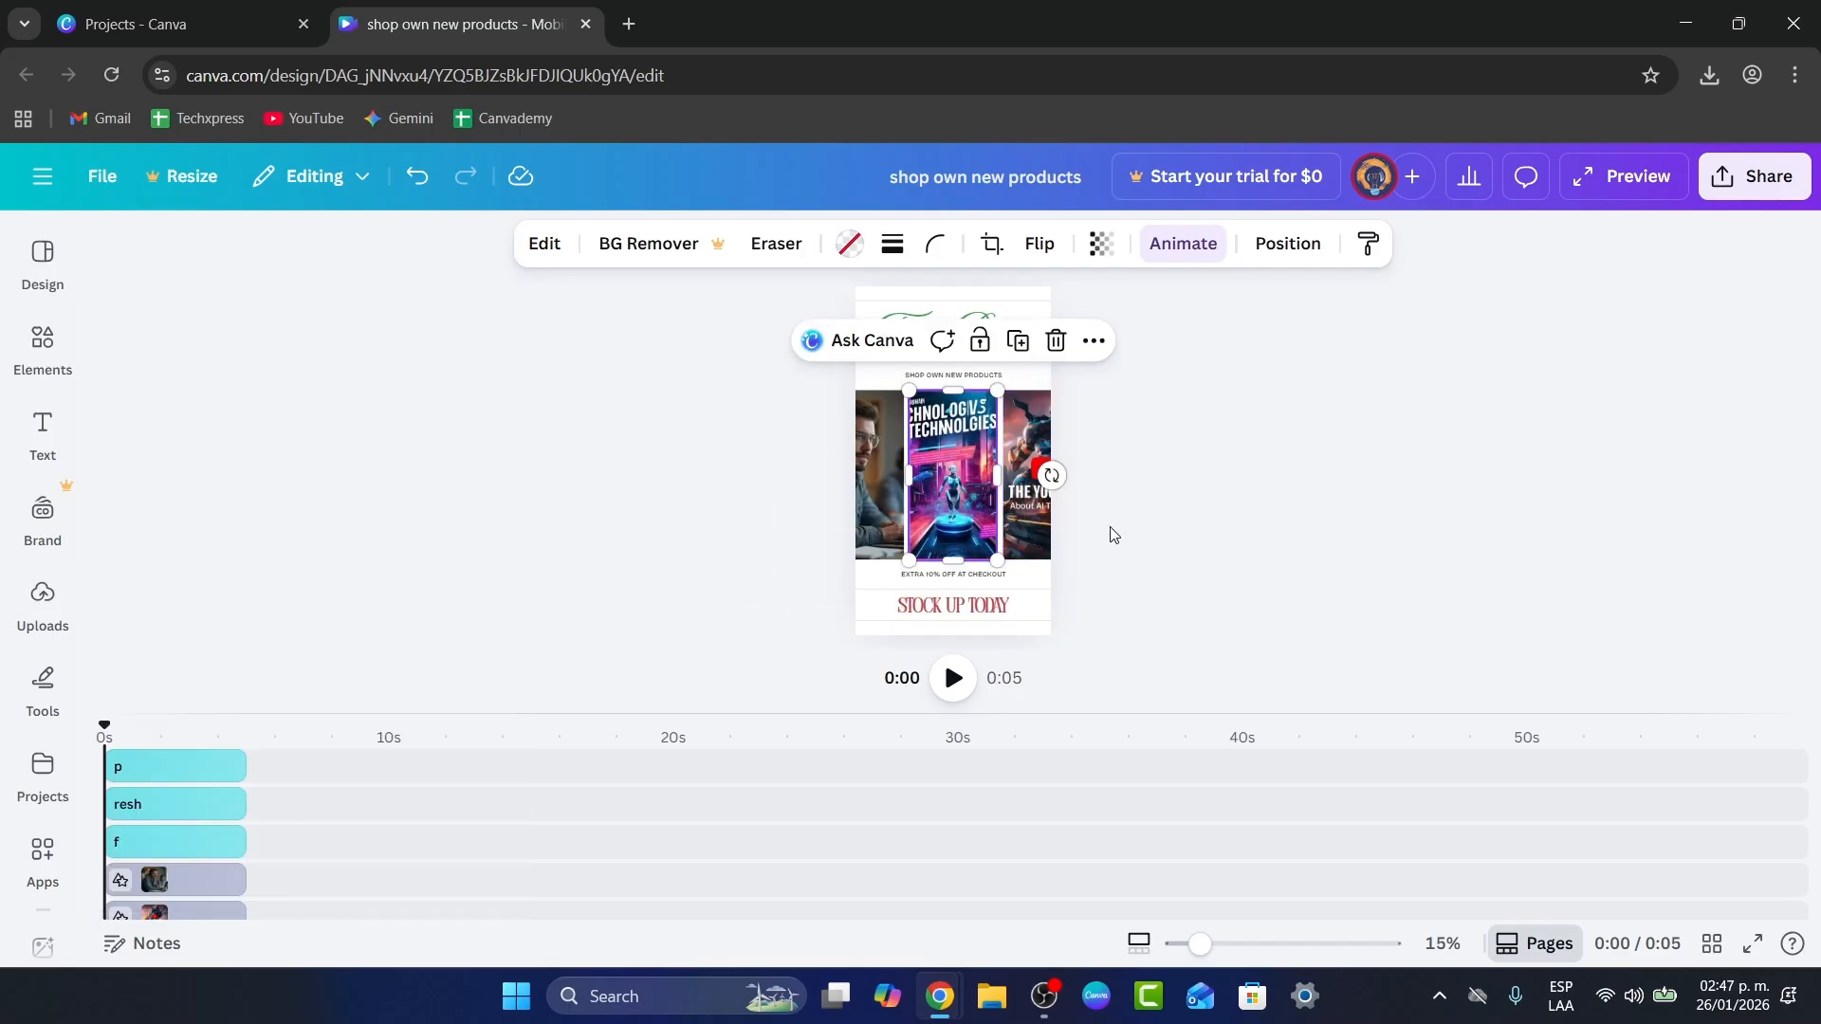
pyautogui.click(1114, 534)
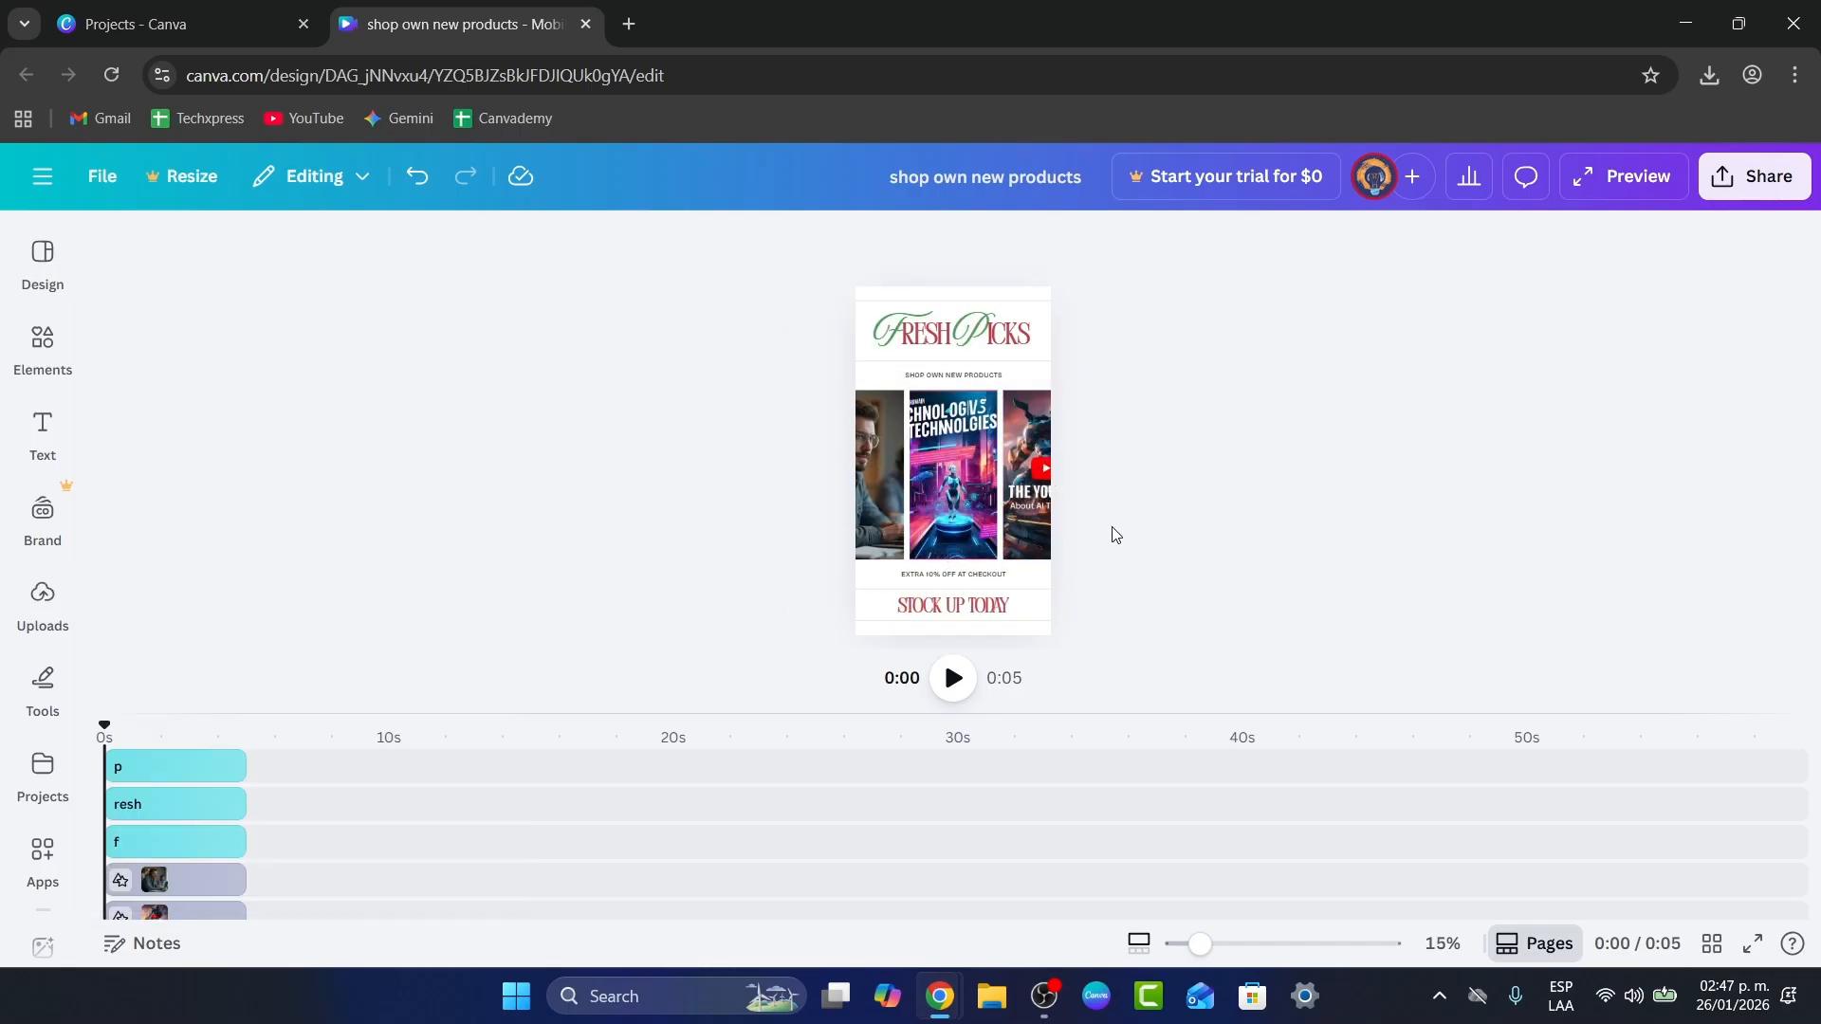
# - Play the edited video, return to its start, and move the playhead to 0:01
pyautogui.click(952, 678)
pyautogui.click(103, 737)
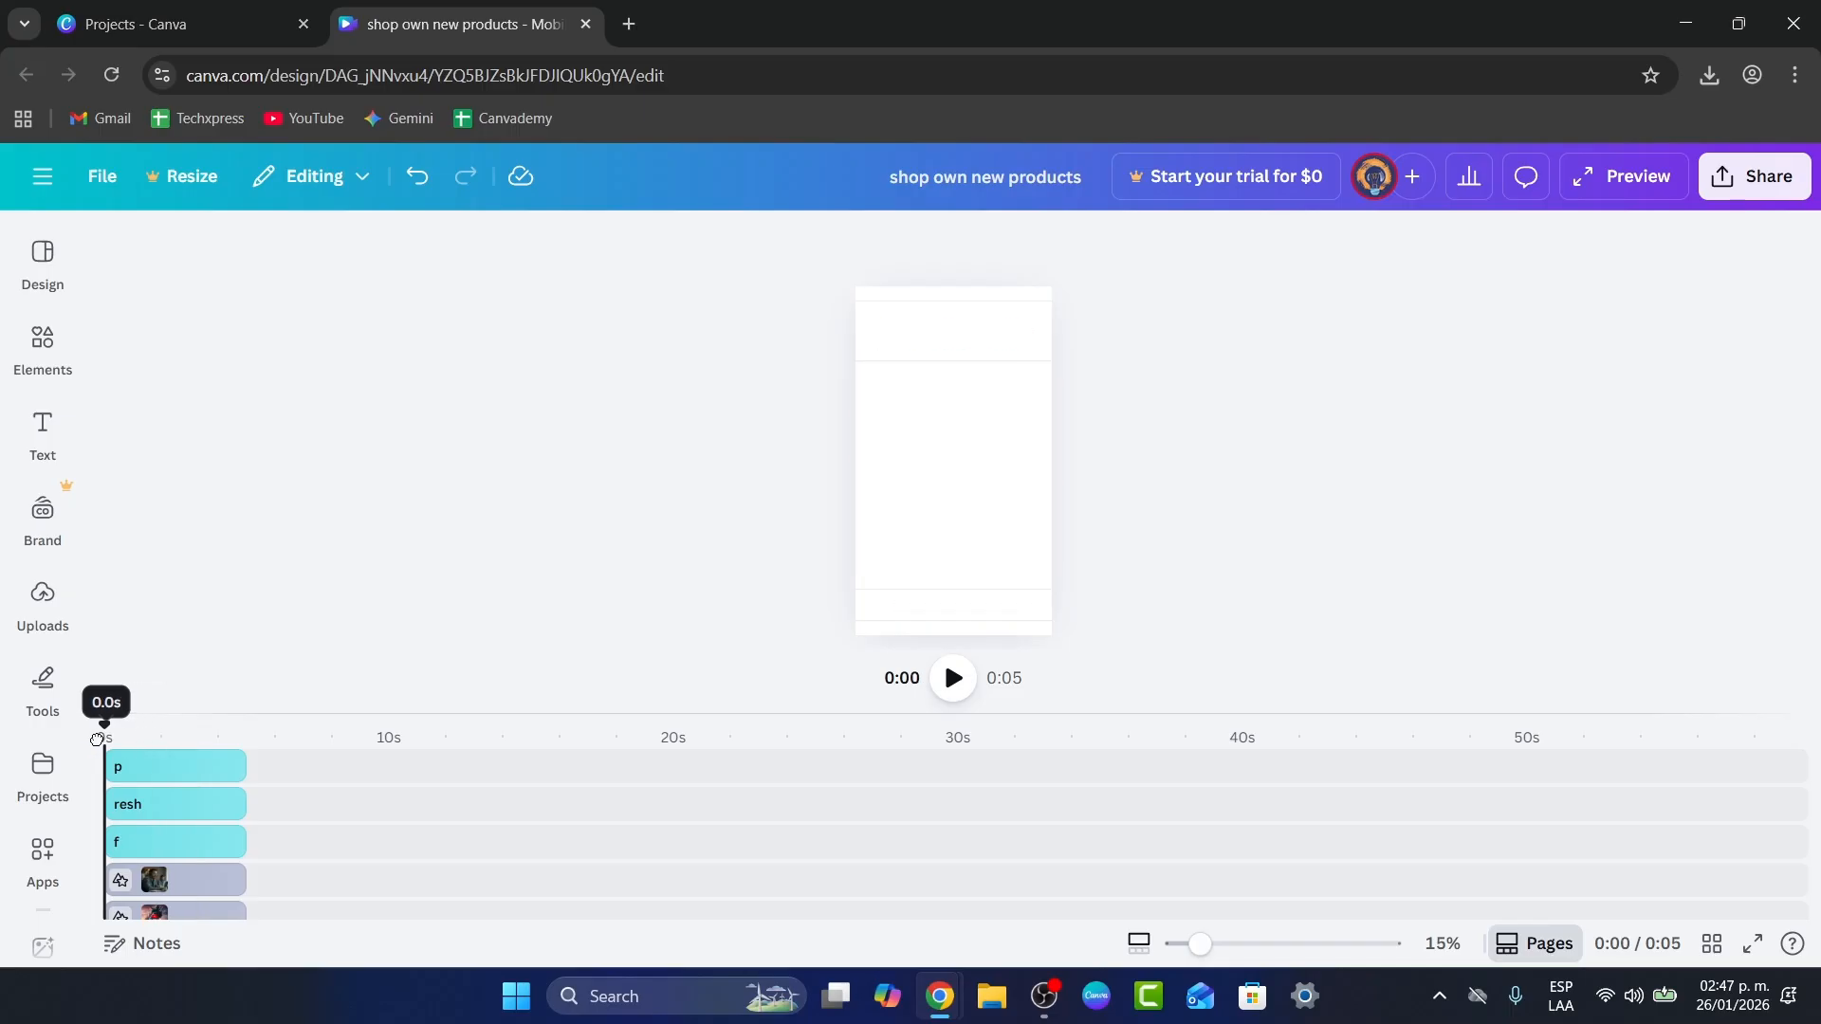
pyautogui.click(151, 739)
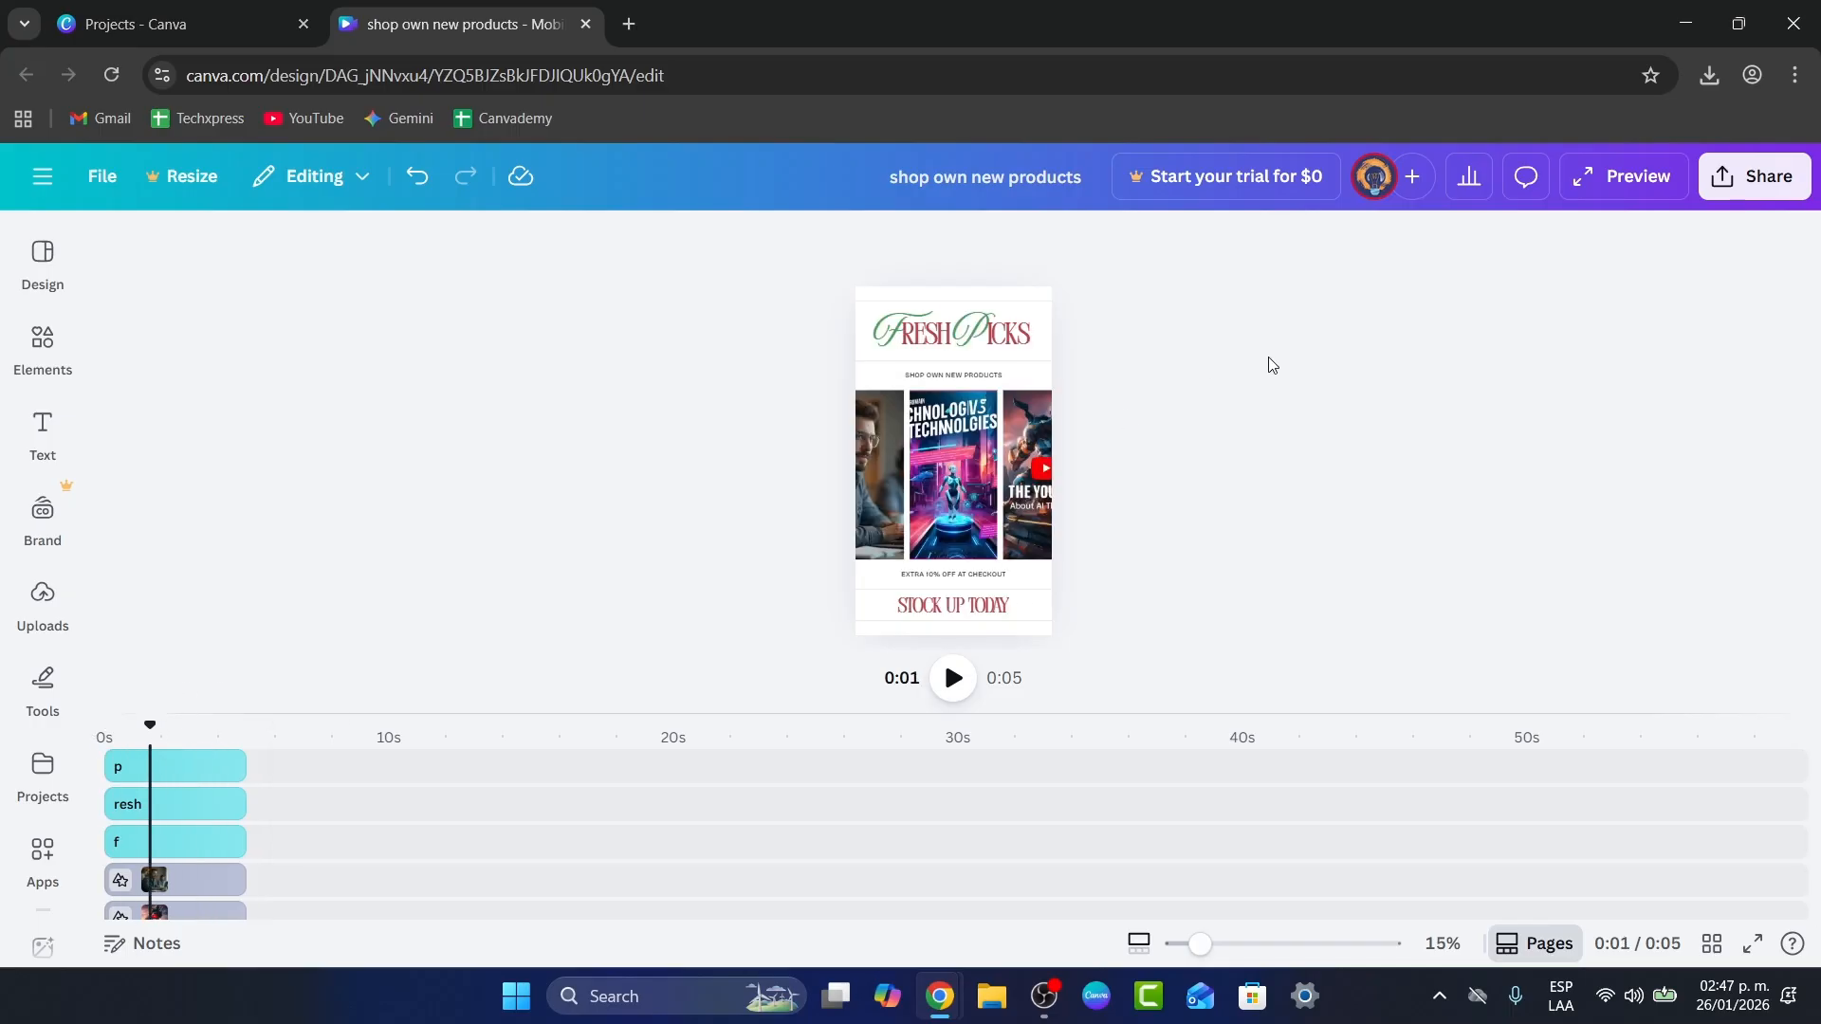
# - Examine the download settings, including the available file types for the MP4 video, and return to the sharing options
pyautogui.click(1738, 180)
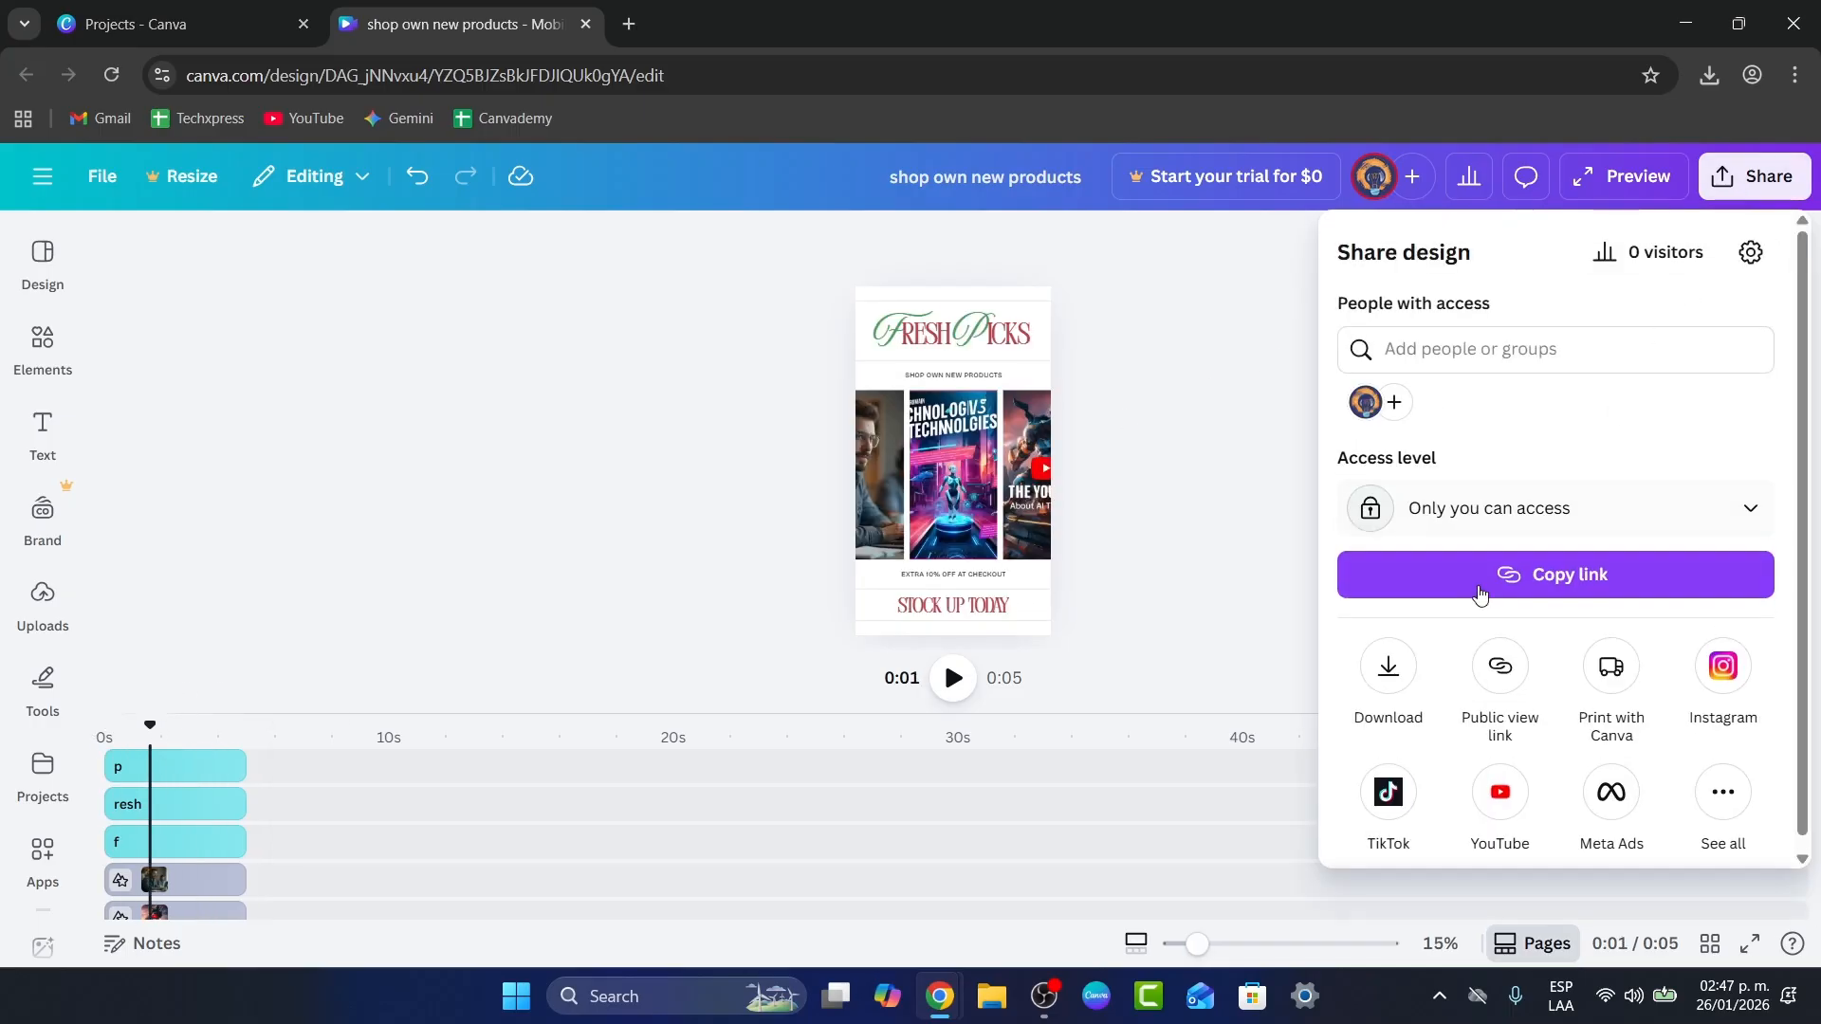
pyautogui.click(1388, 664)
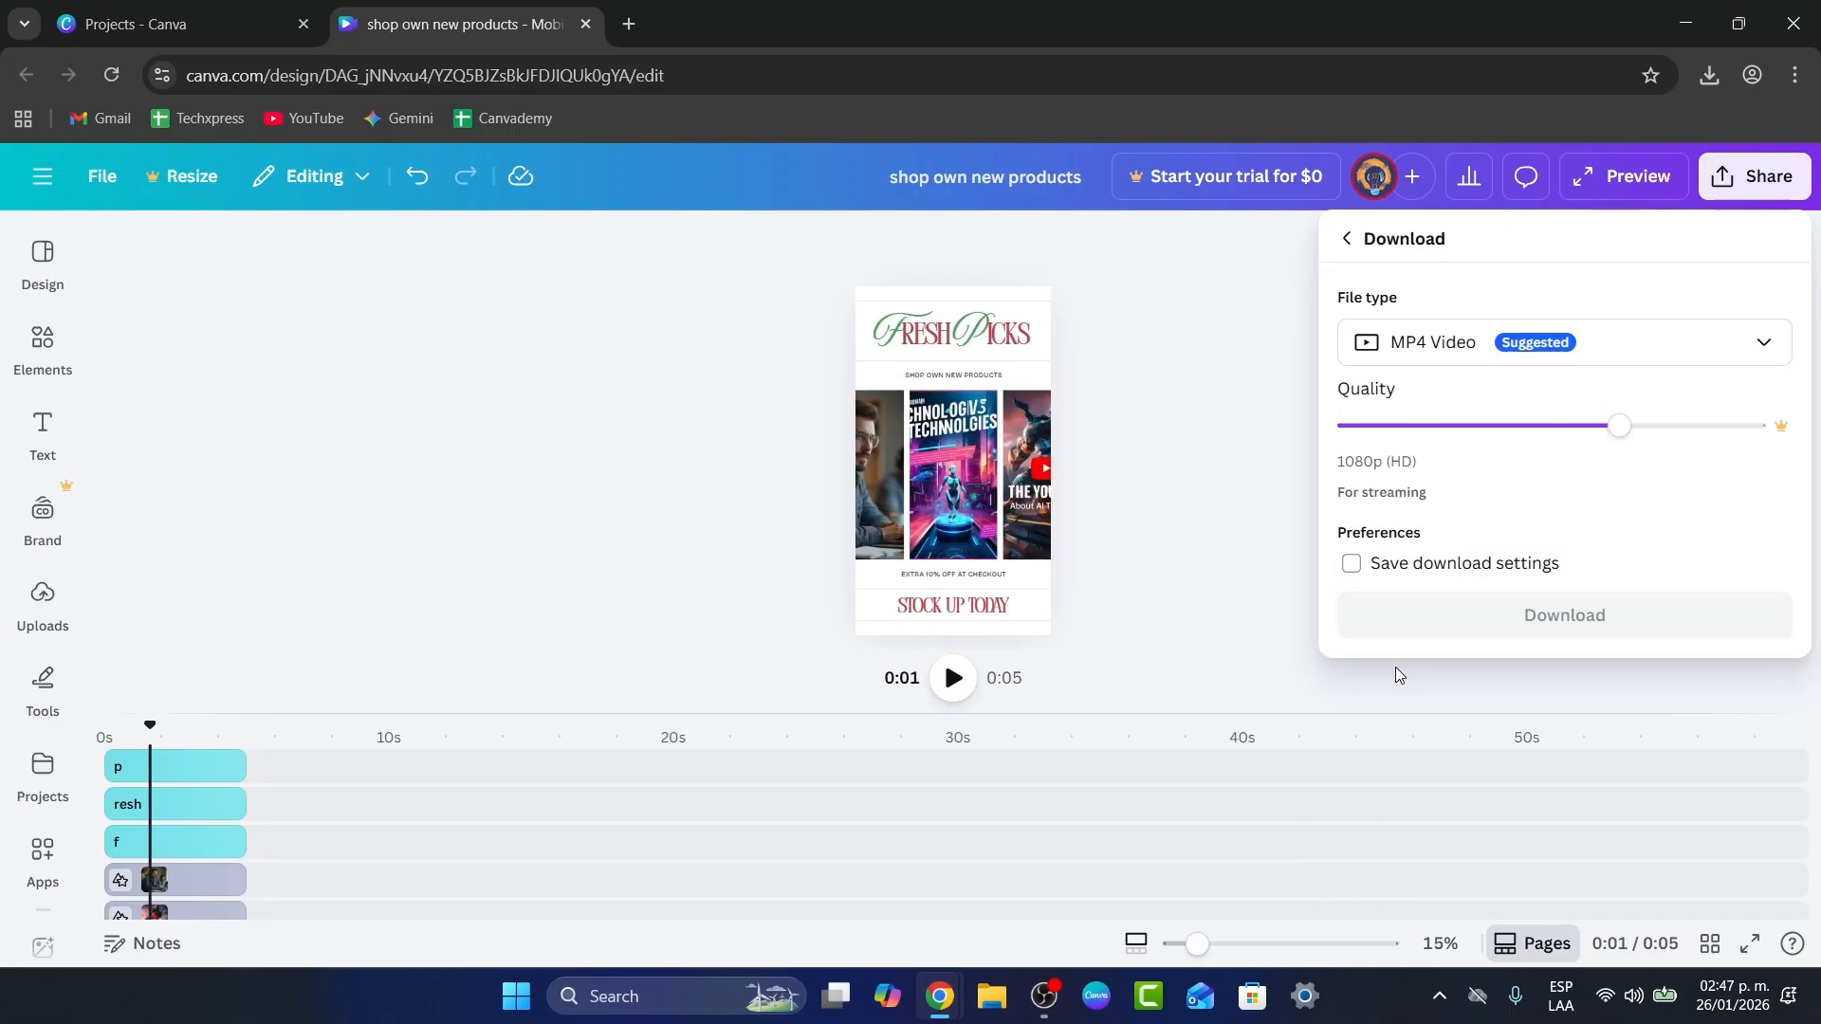
pyautogui.click(1403, 357)
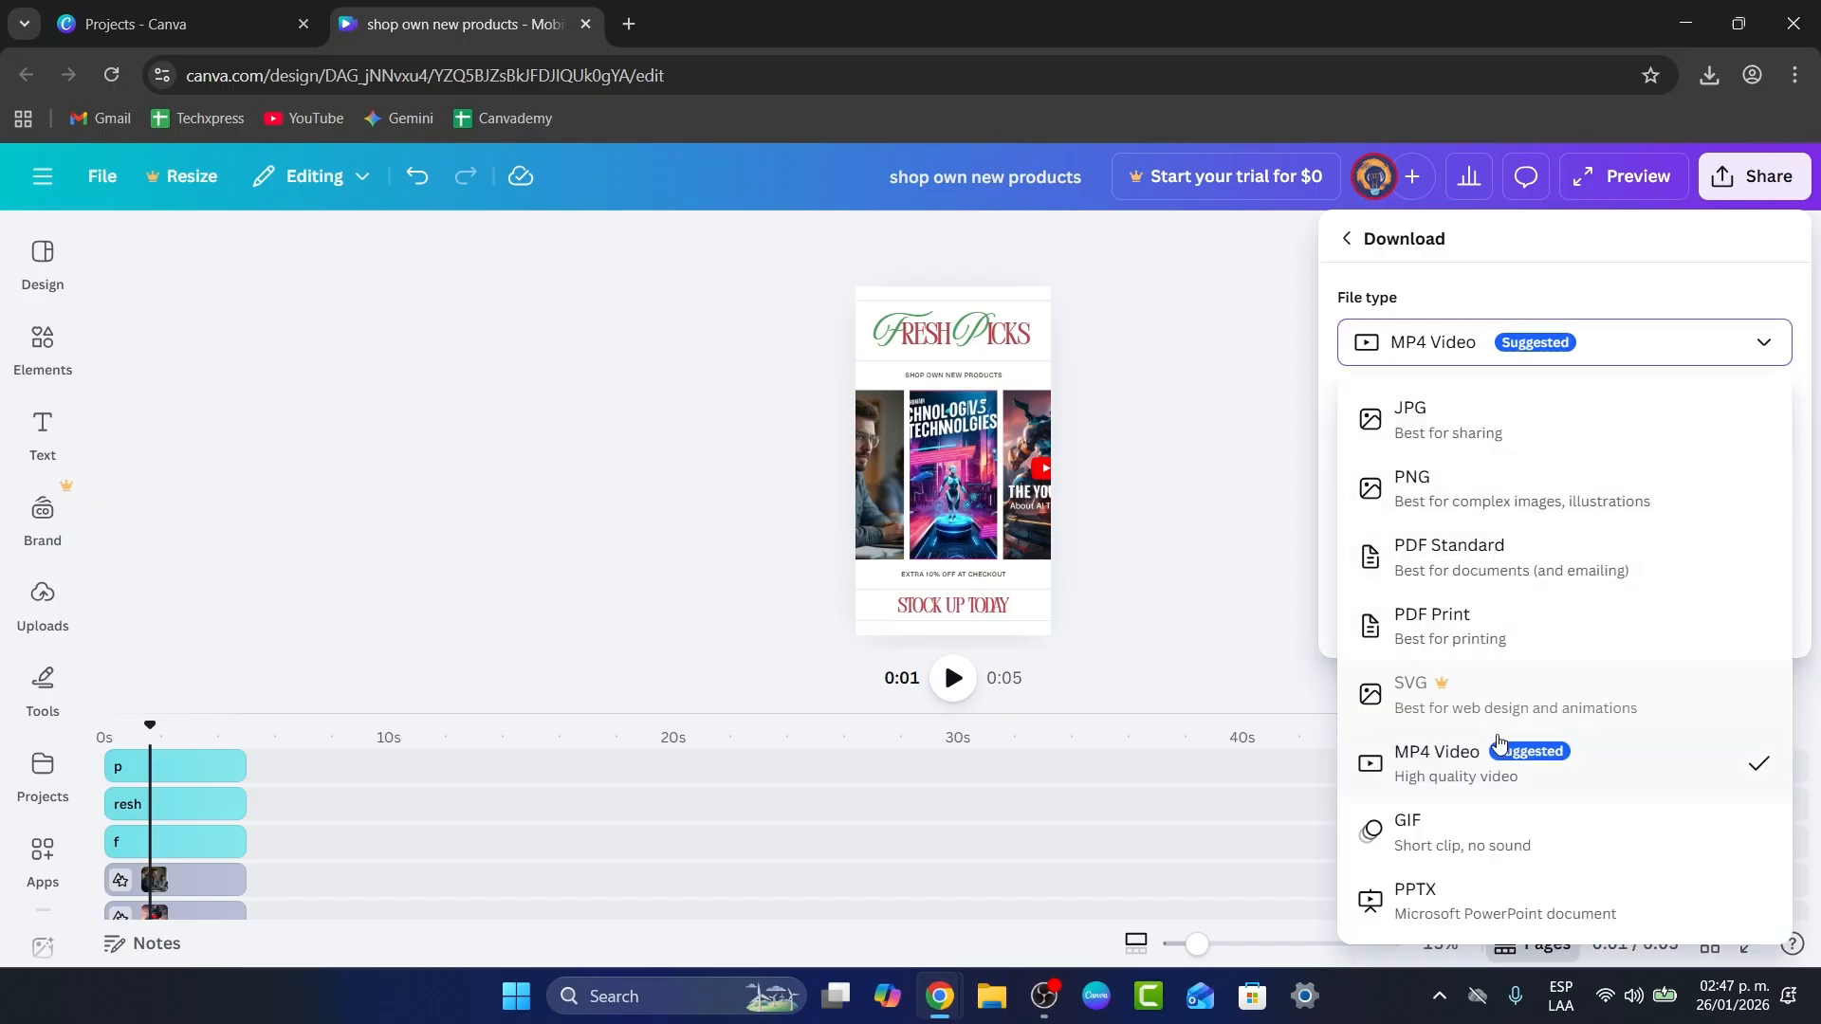
pyautogui.click(1465, 343)
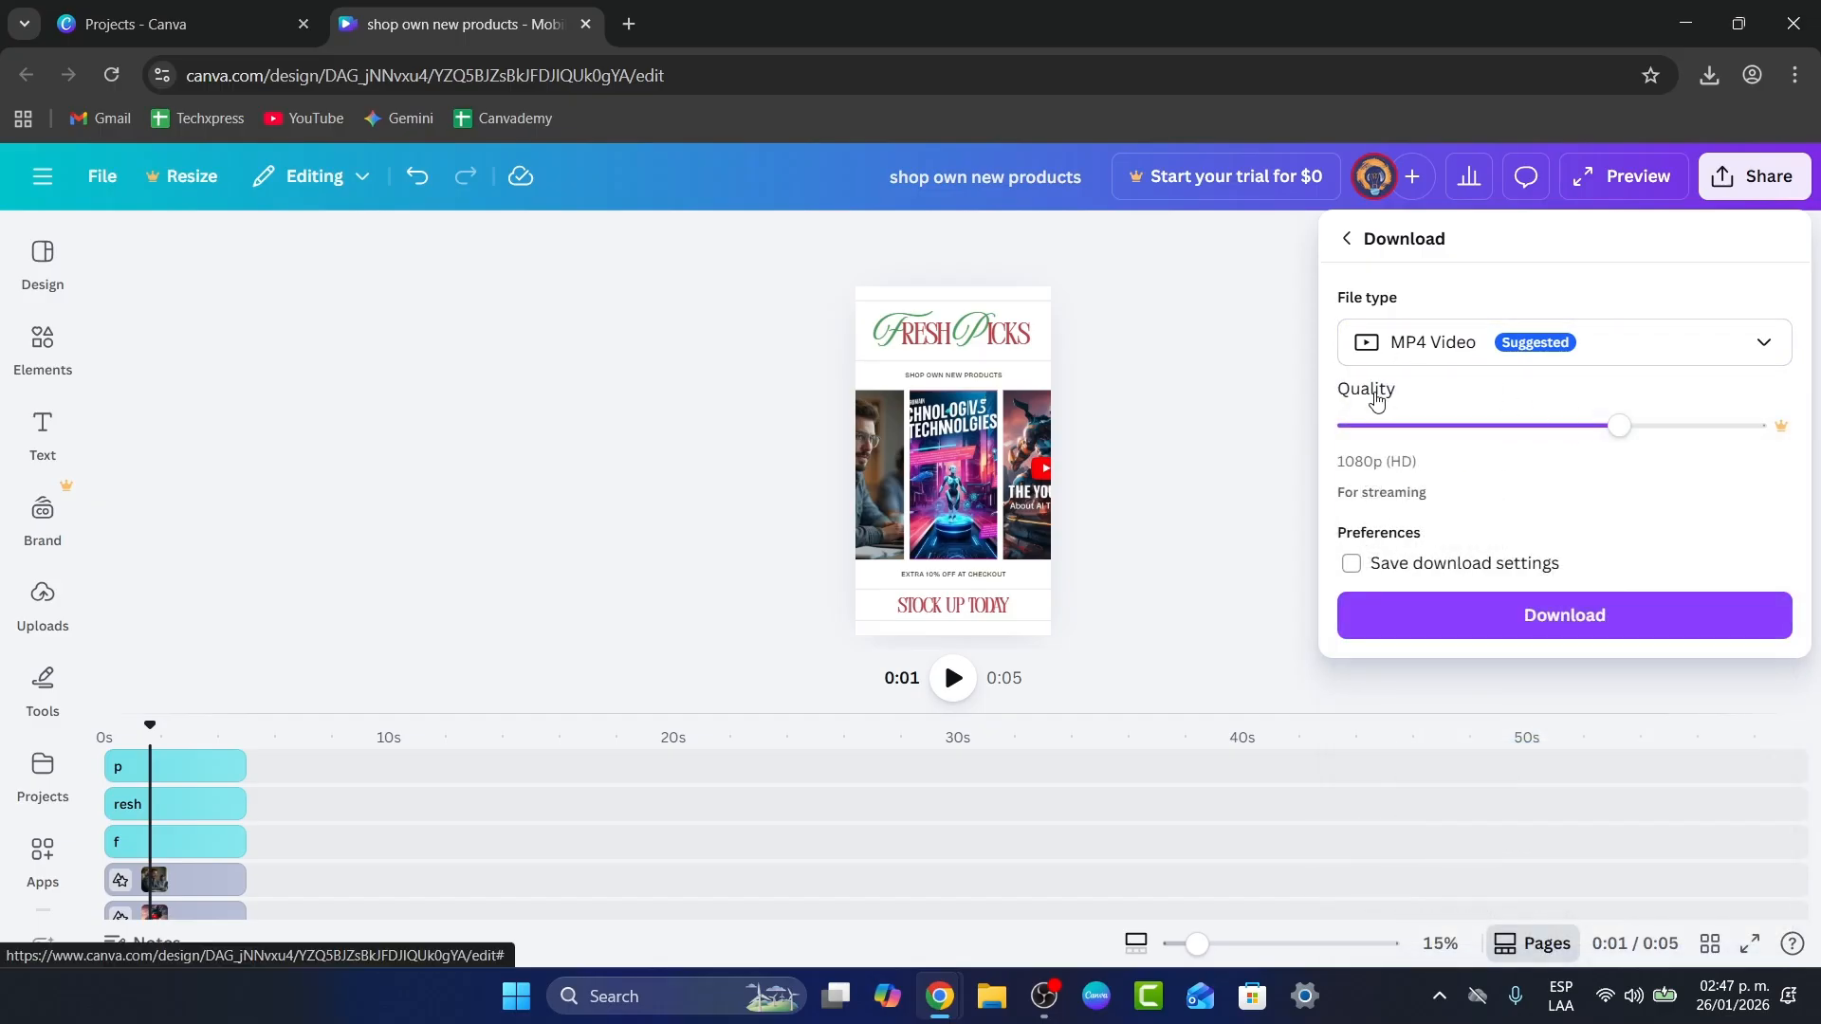
pyautogui.click(1347, 241)
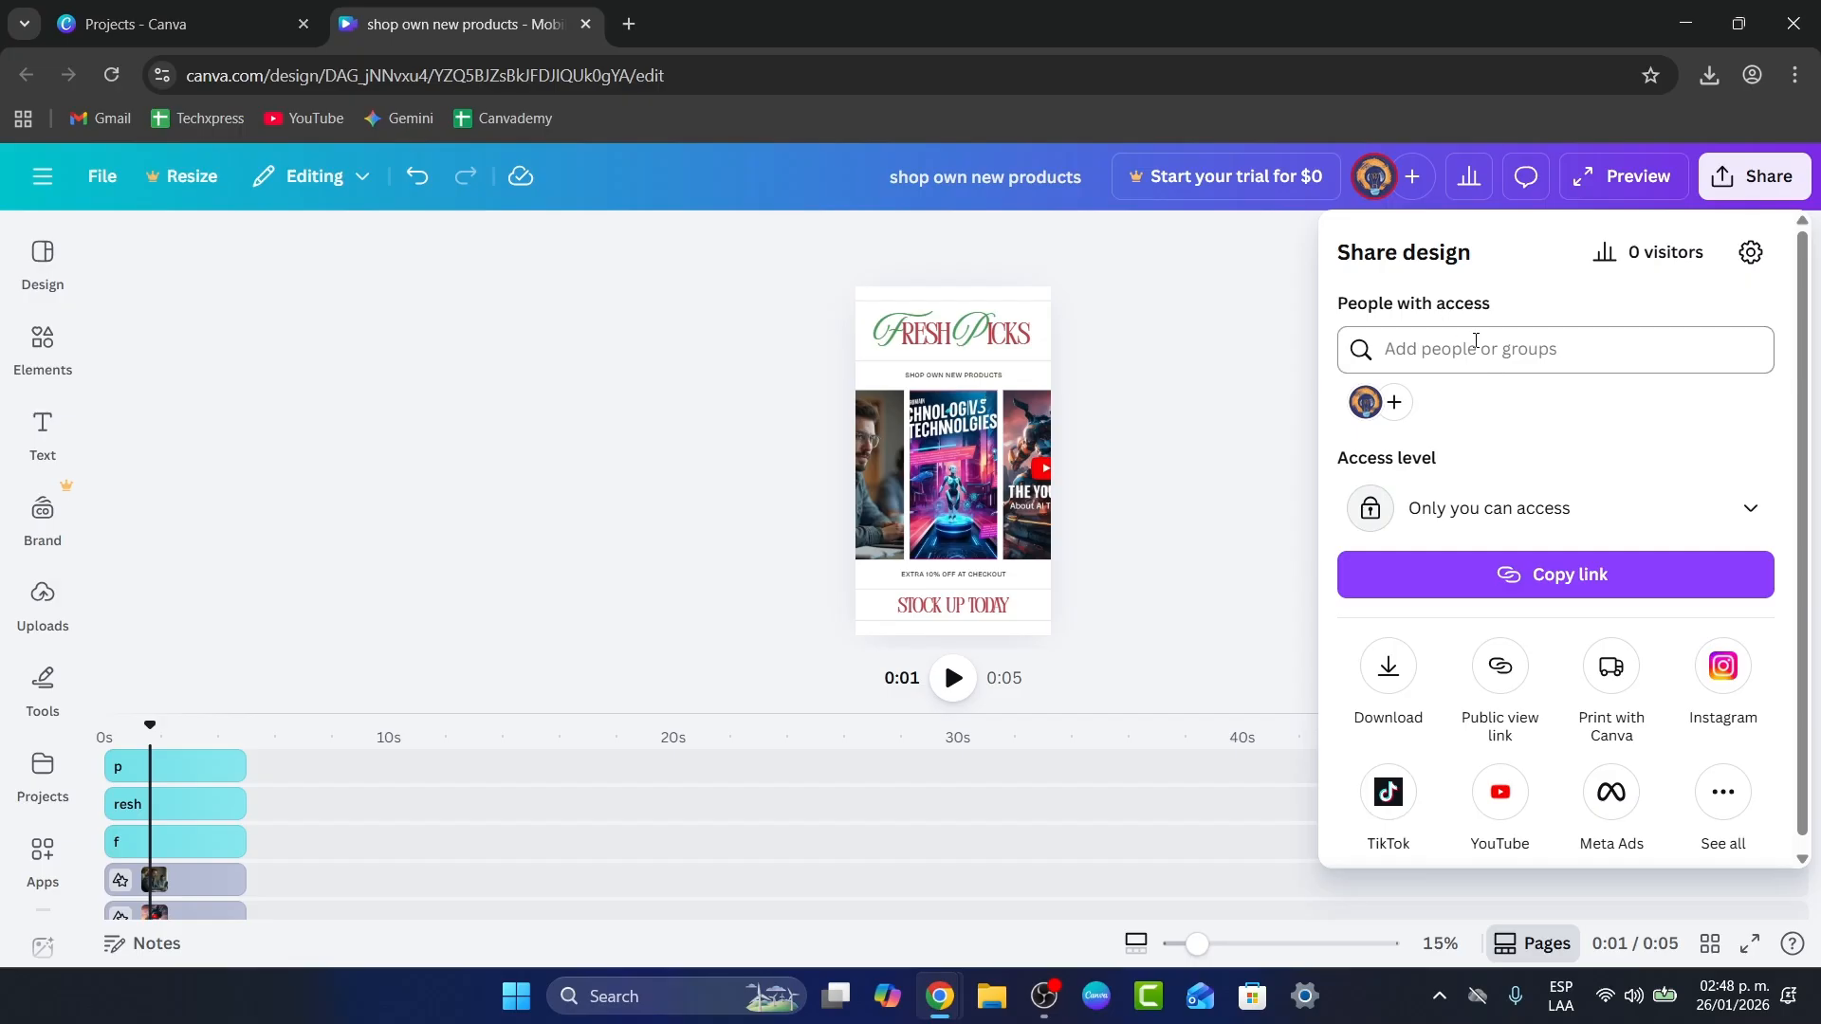
# - Examine the Instagram publishing option and the other sharing destinations, and close the sharing options
pyautogui.click(1723, 668)
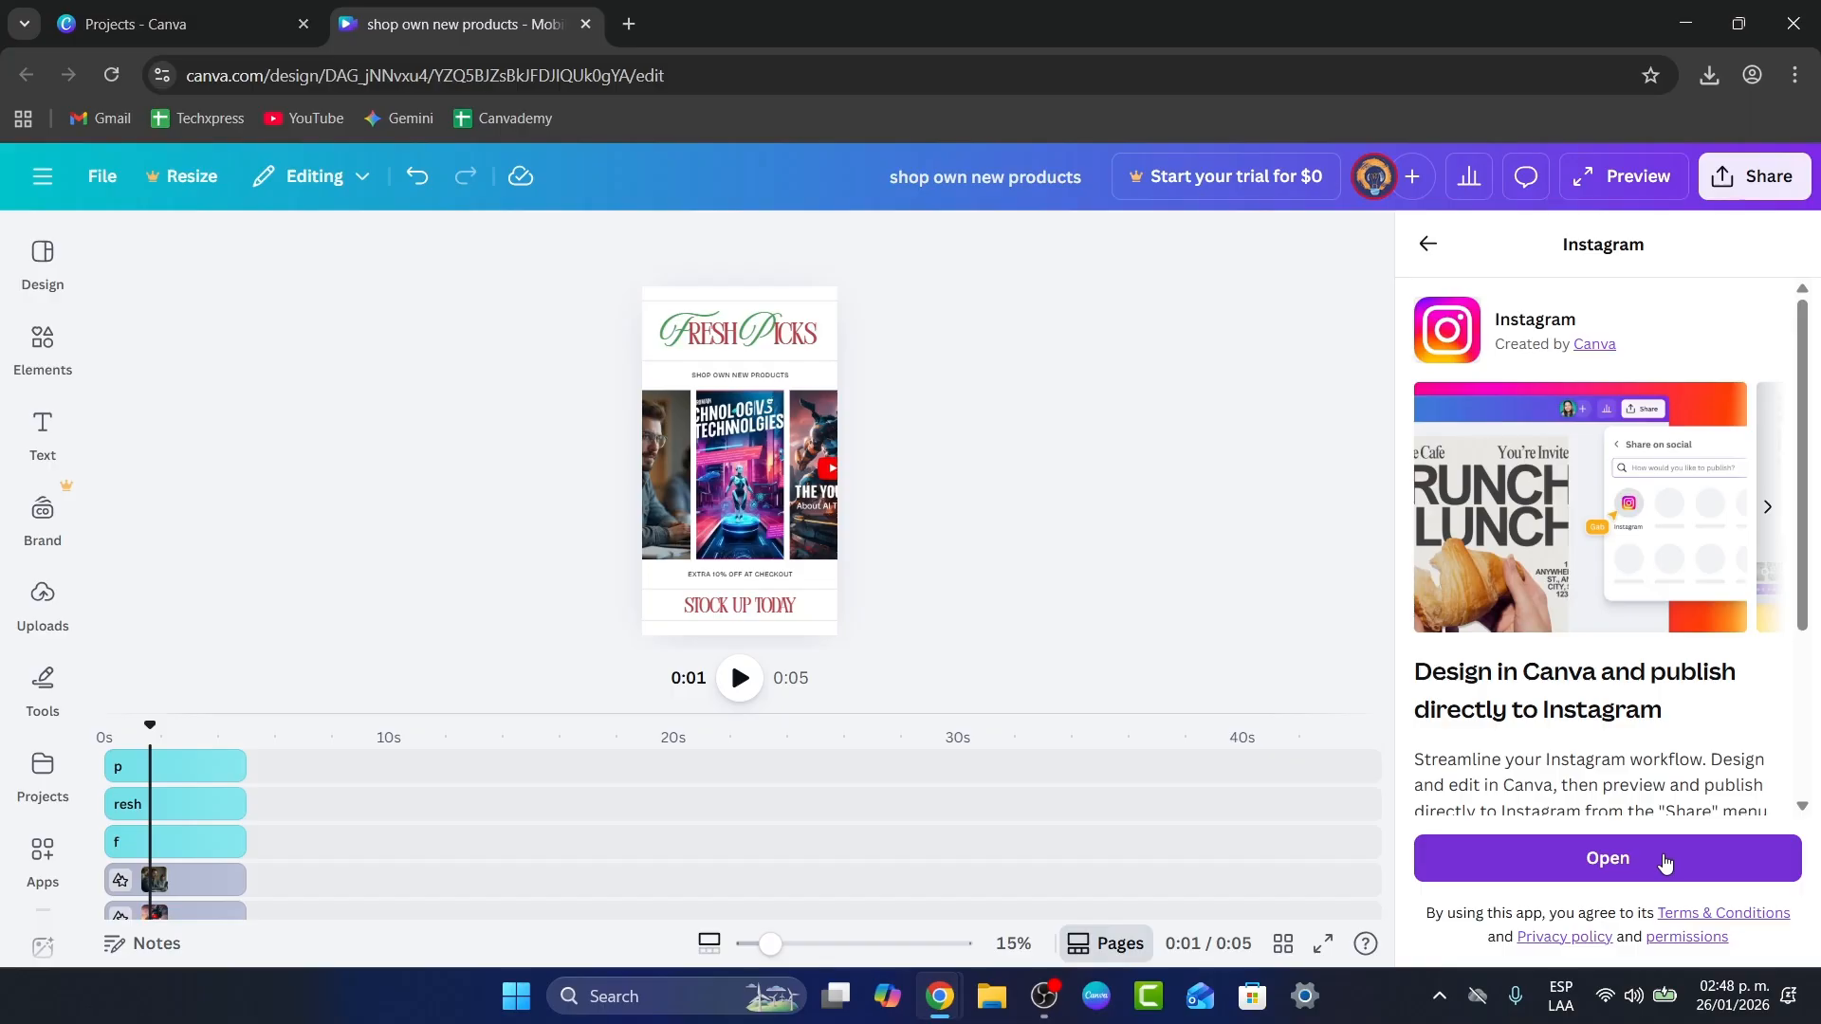
pyautogui.click(1428, 244)
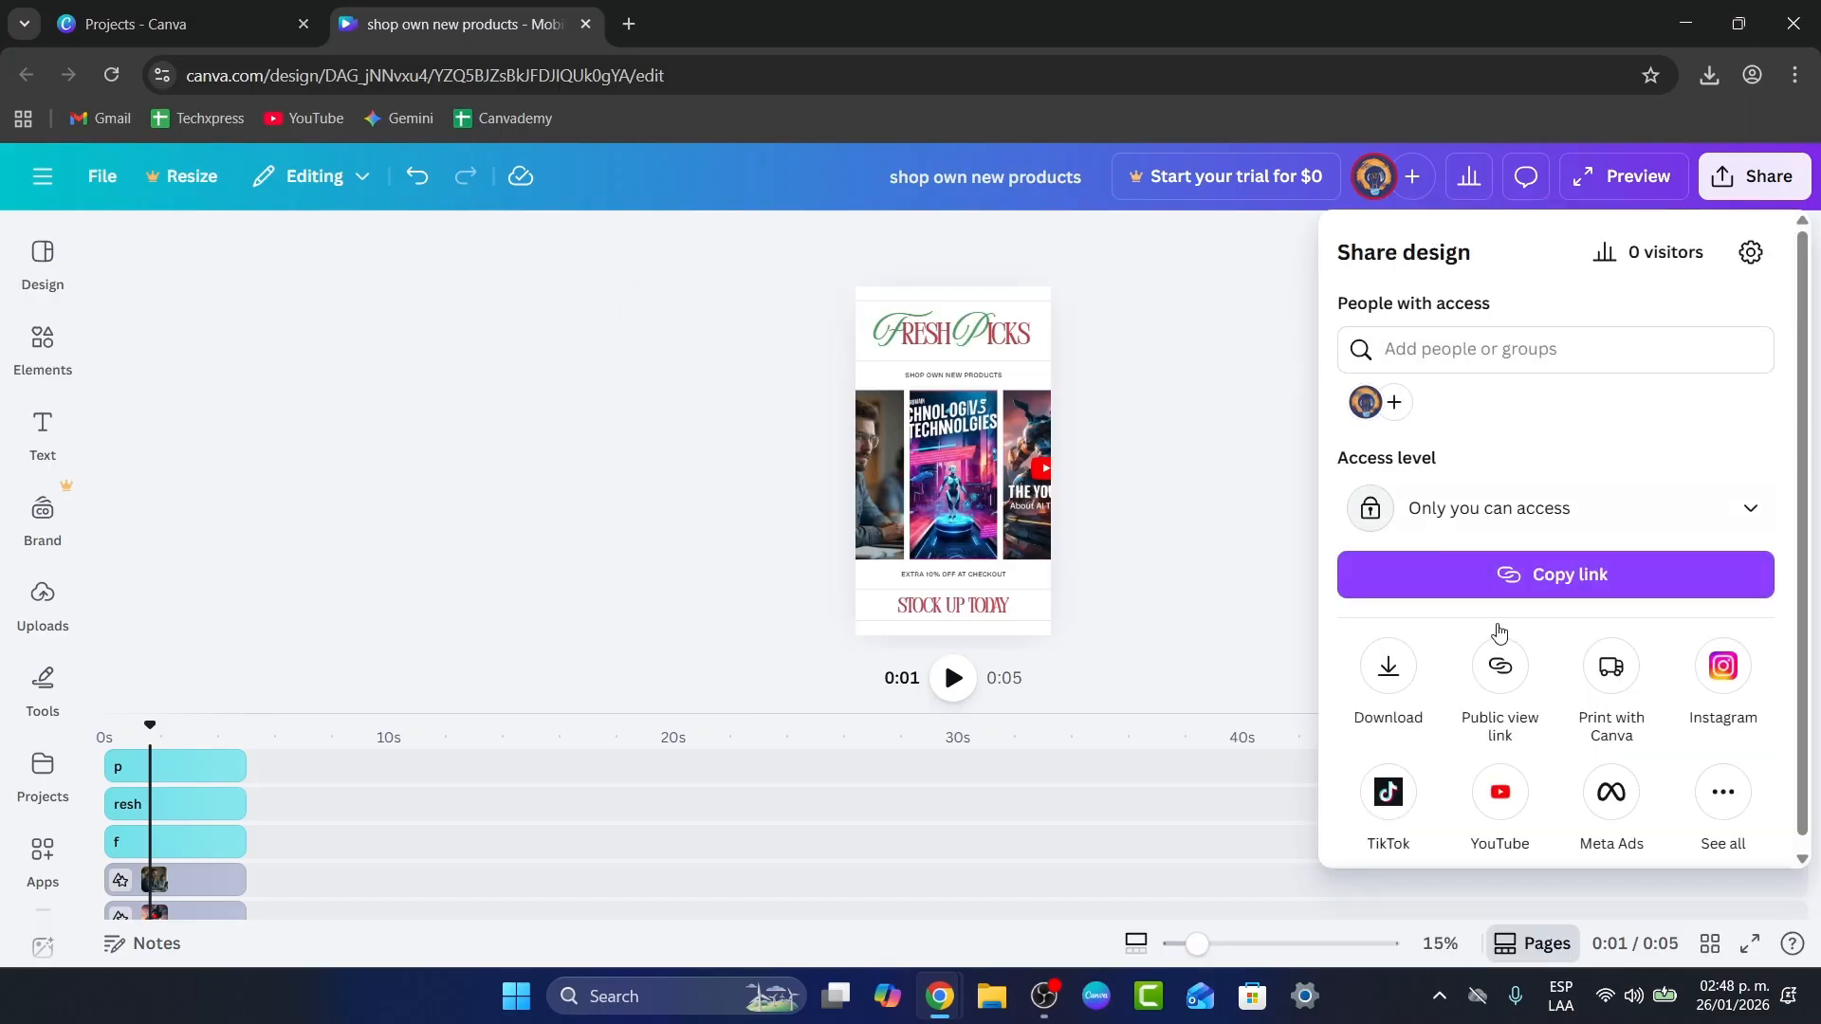
pyautogui.scroll(-1, 1603, 827)
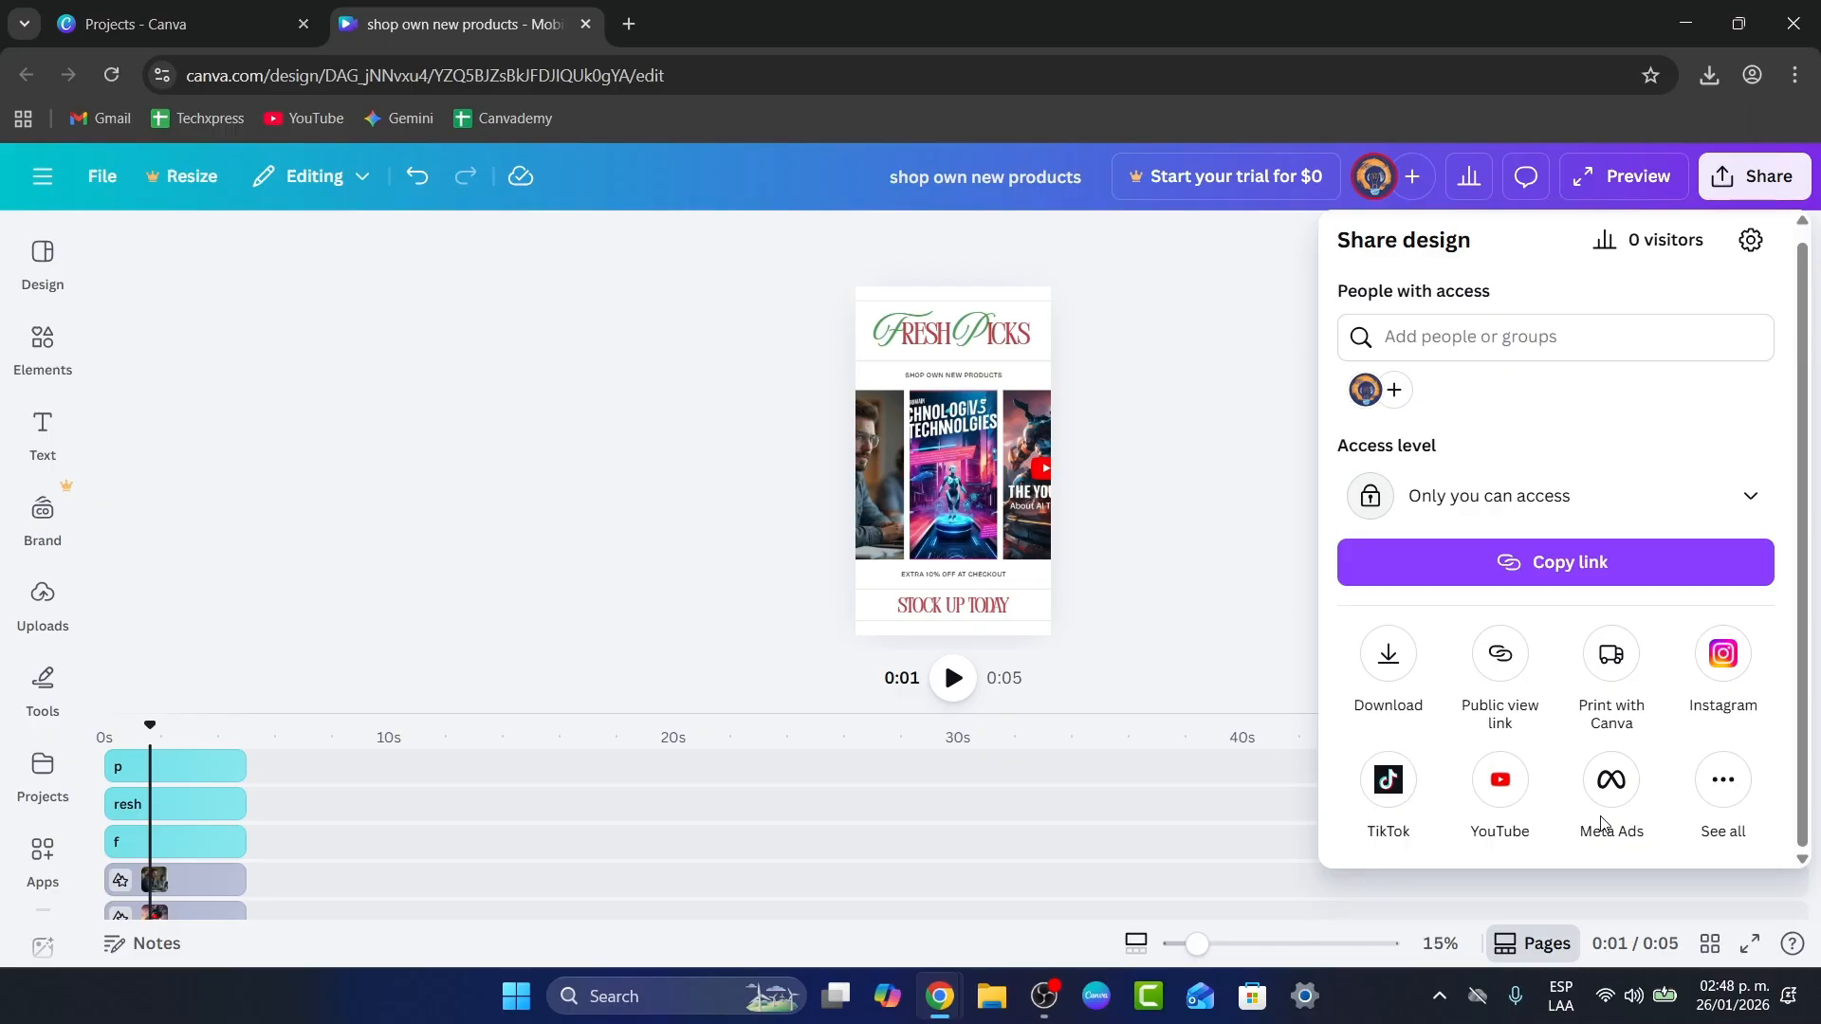
pyautogui.click(361, 472)
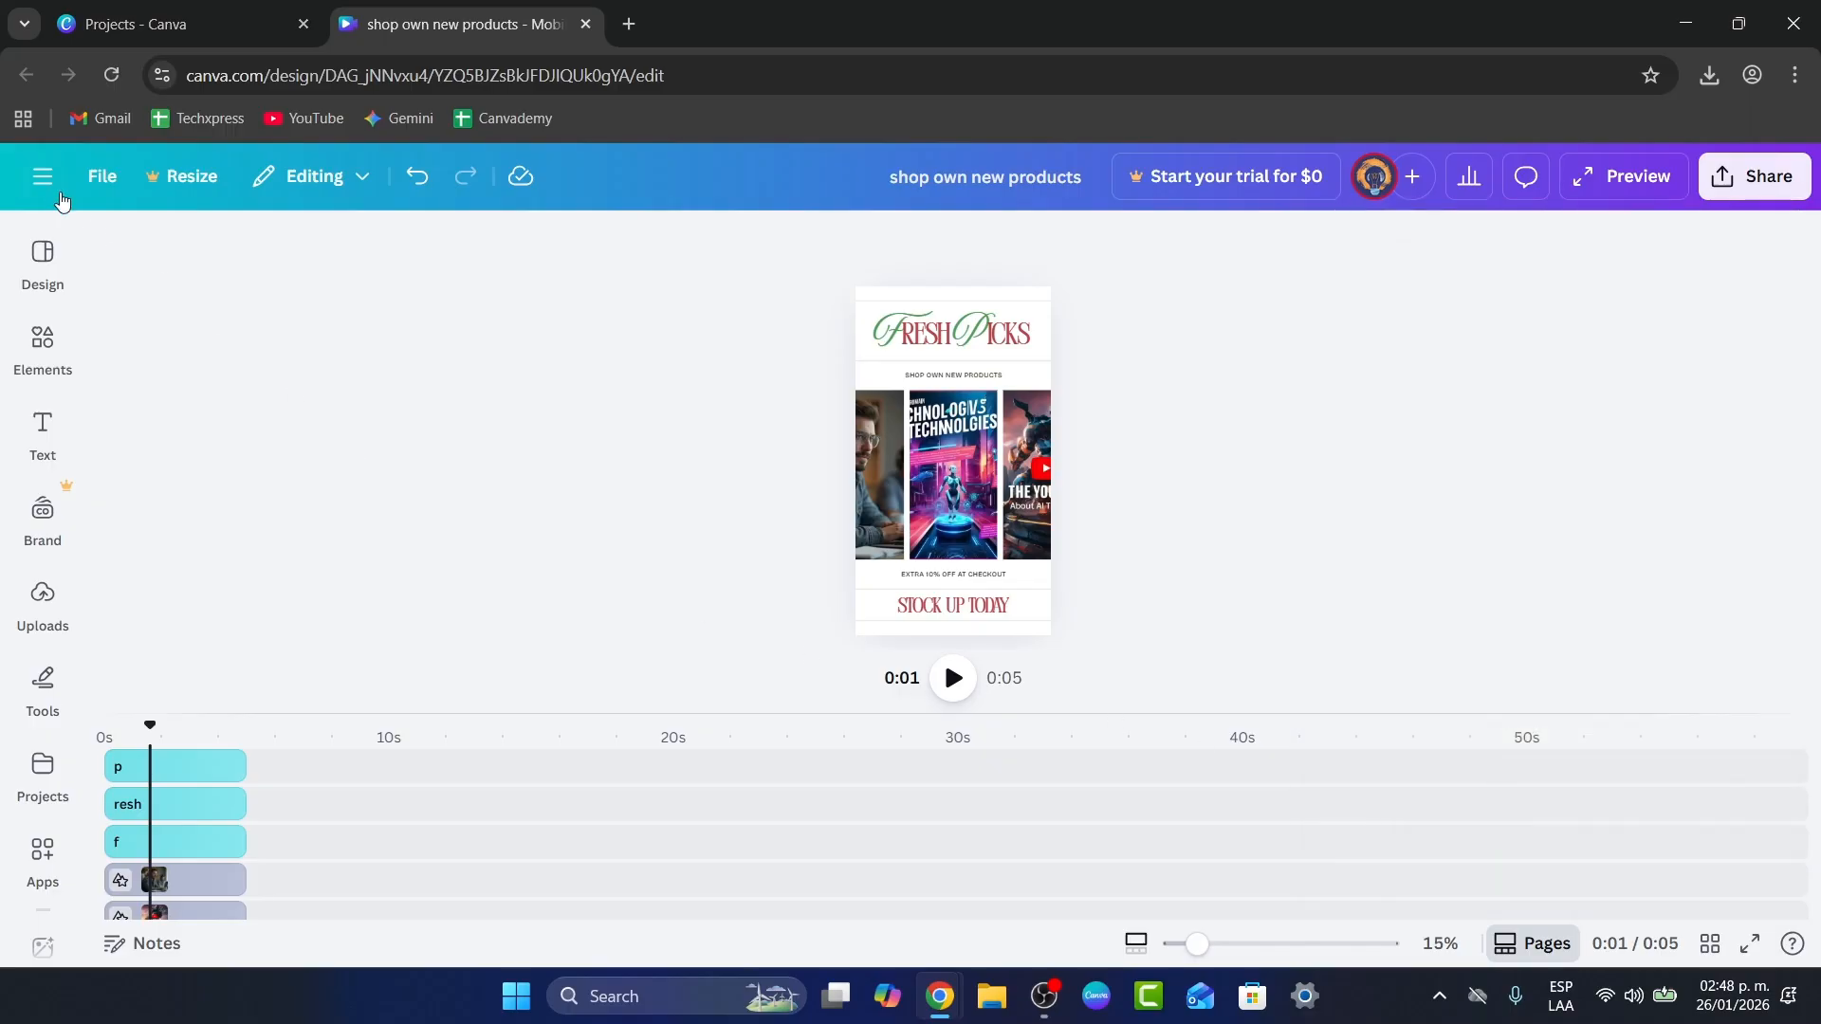
# - Leave the design for the Canva home page and switch to Canva AI
pyautogui.click(47, 177)
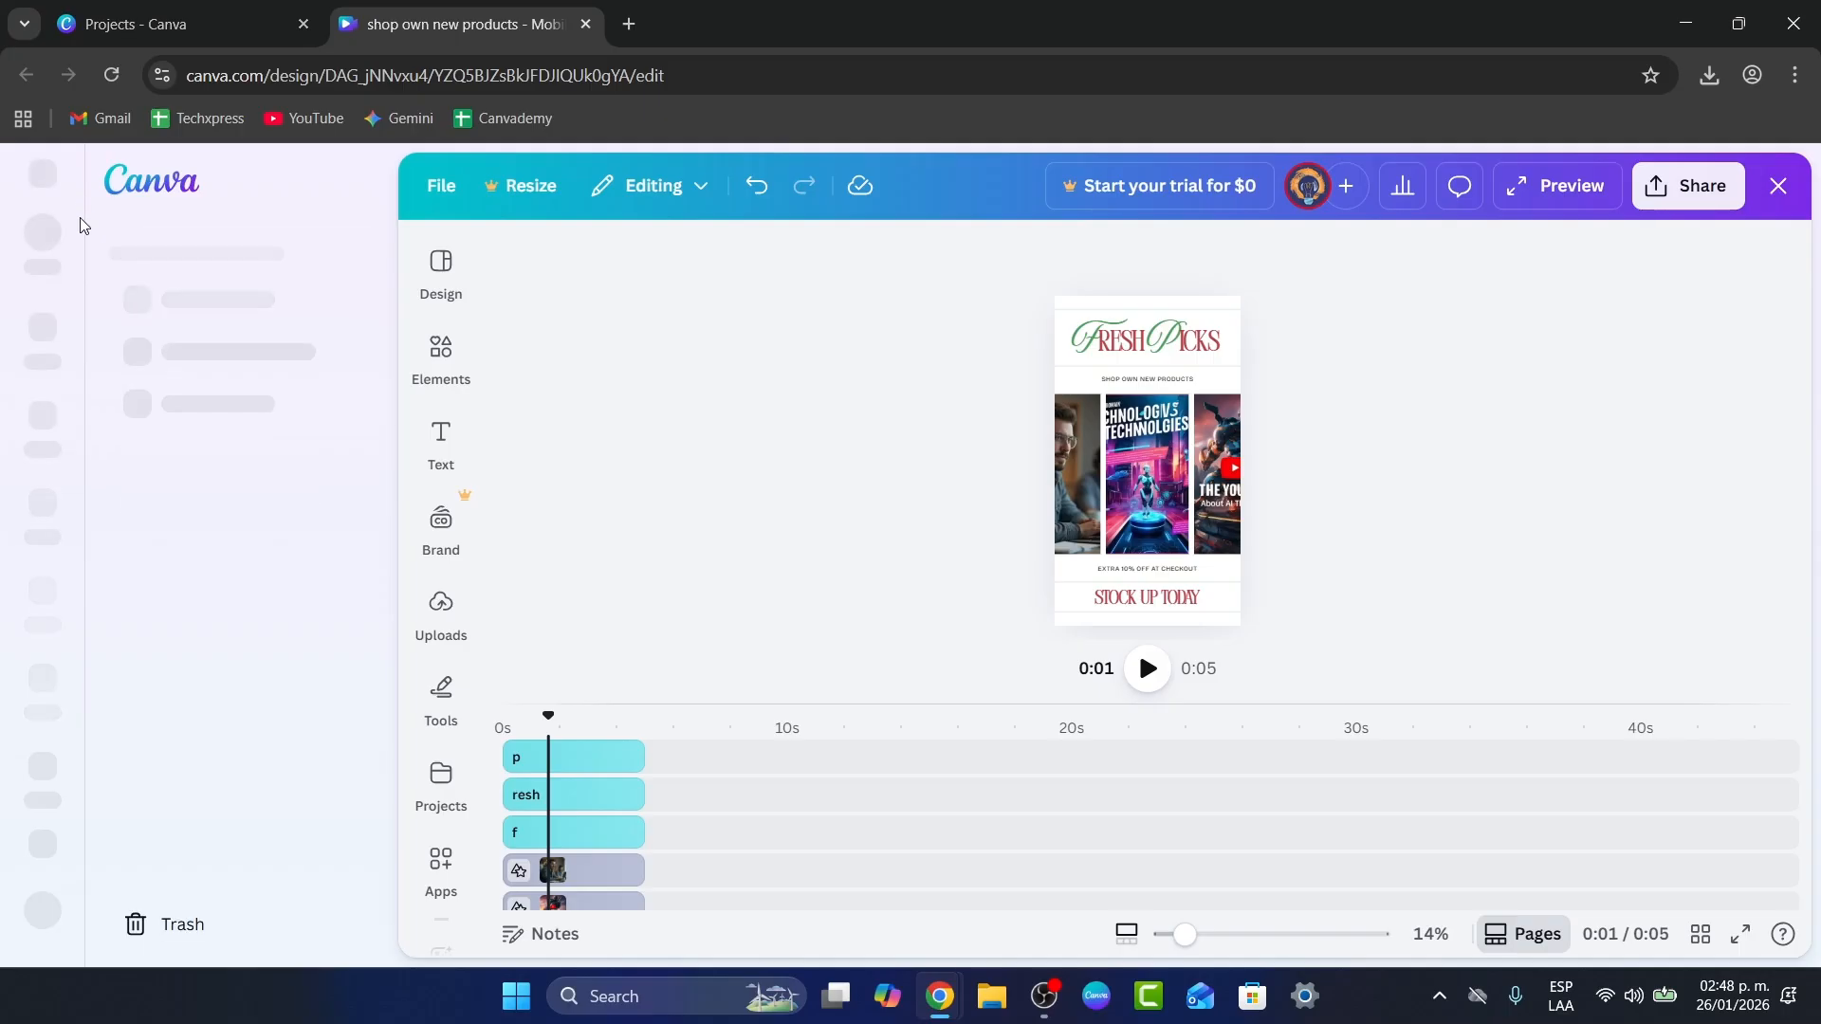
pyautogui.click(68, 353)
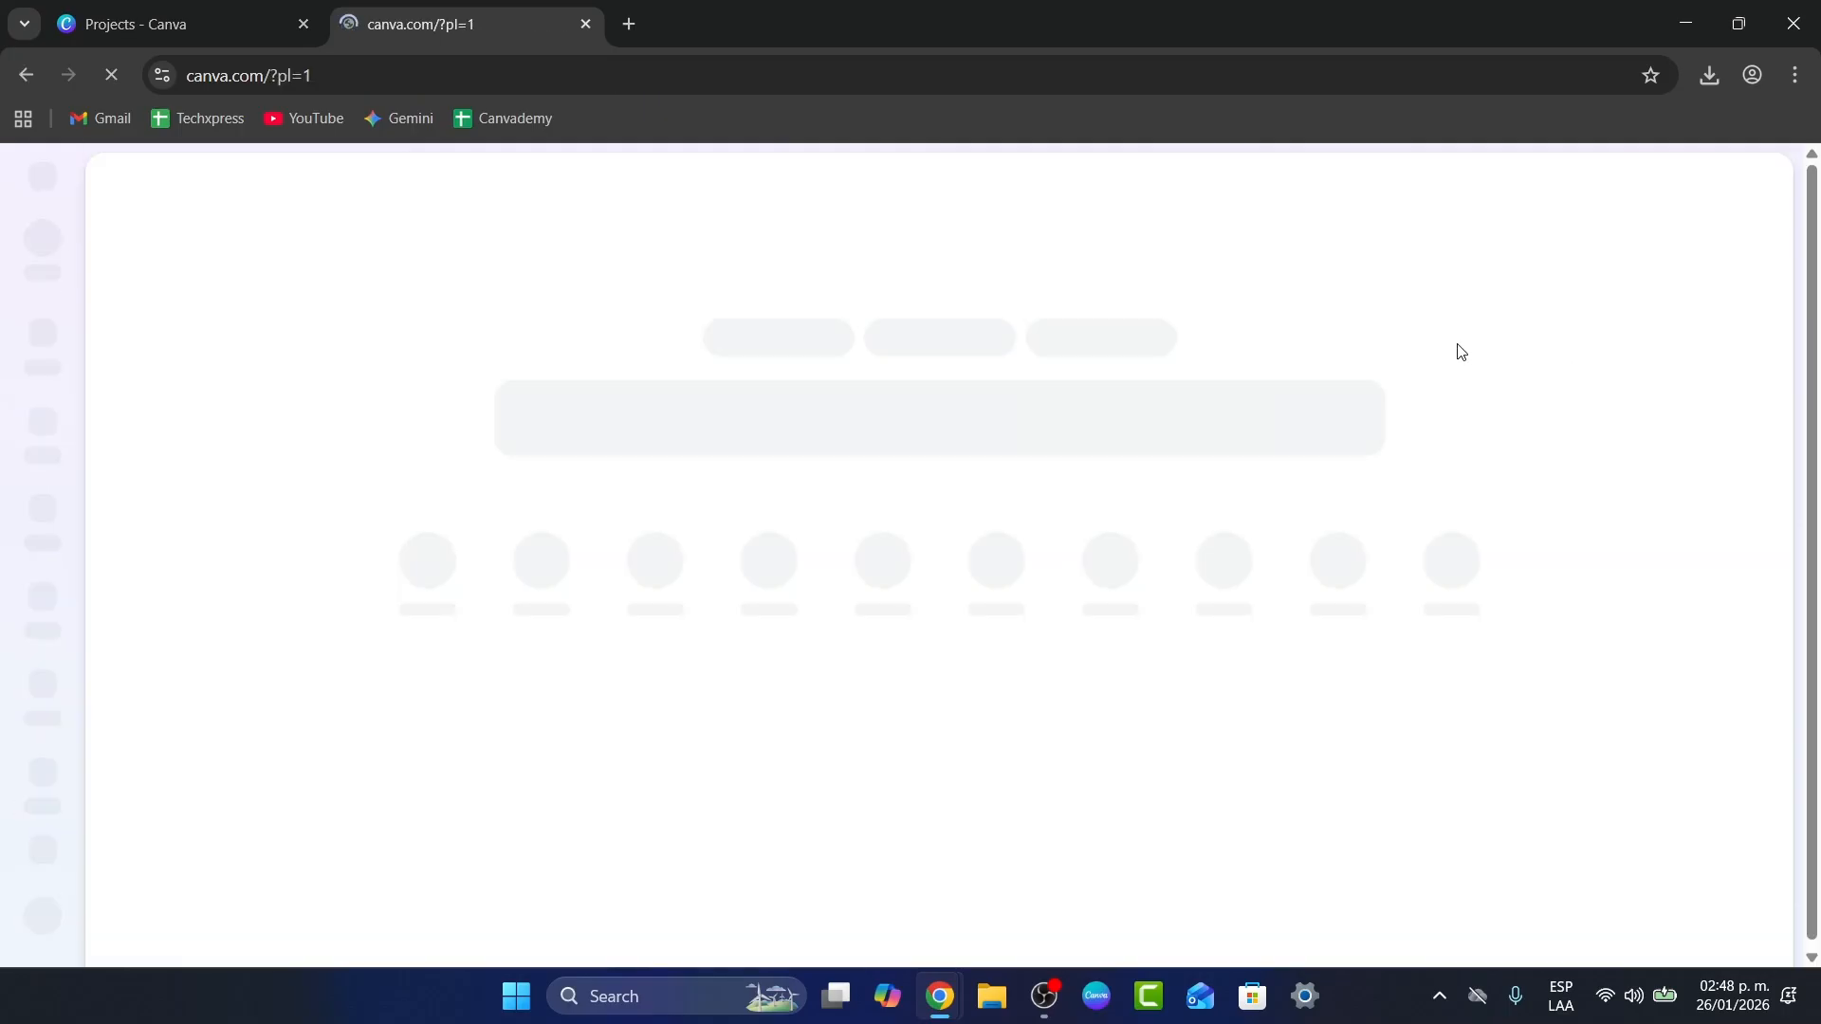
pyautogui.click(1091, 348)
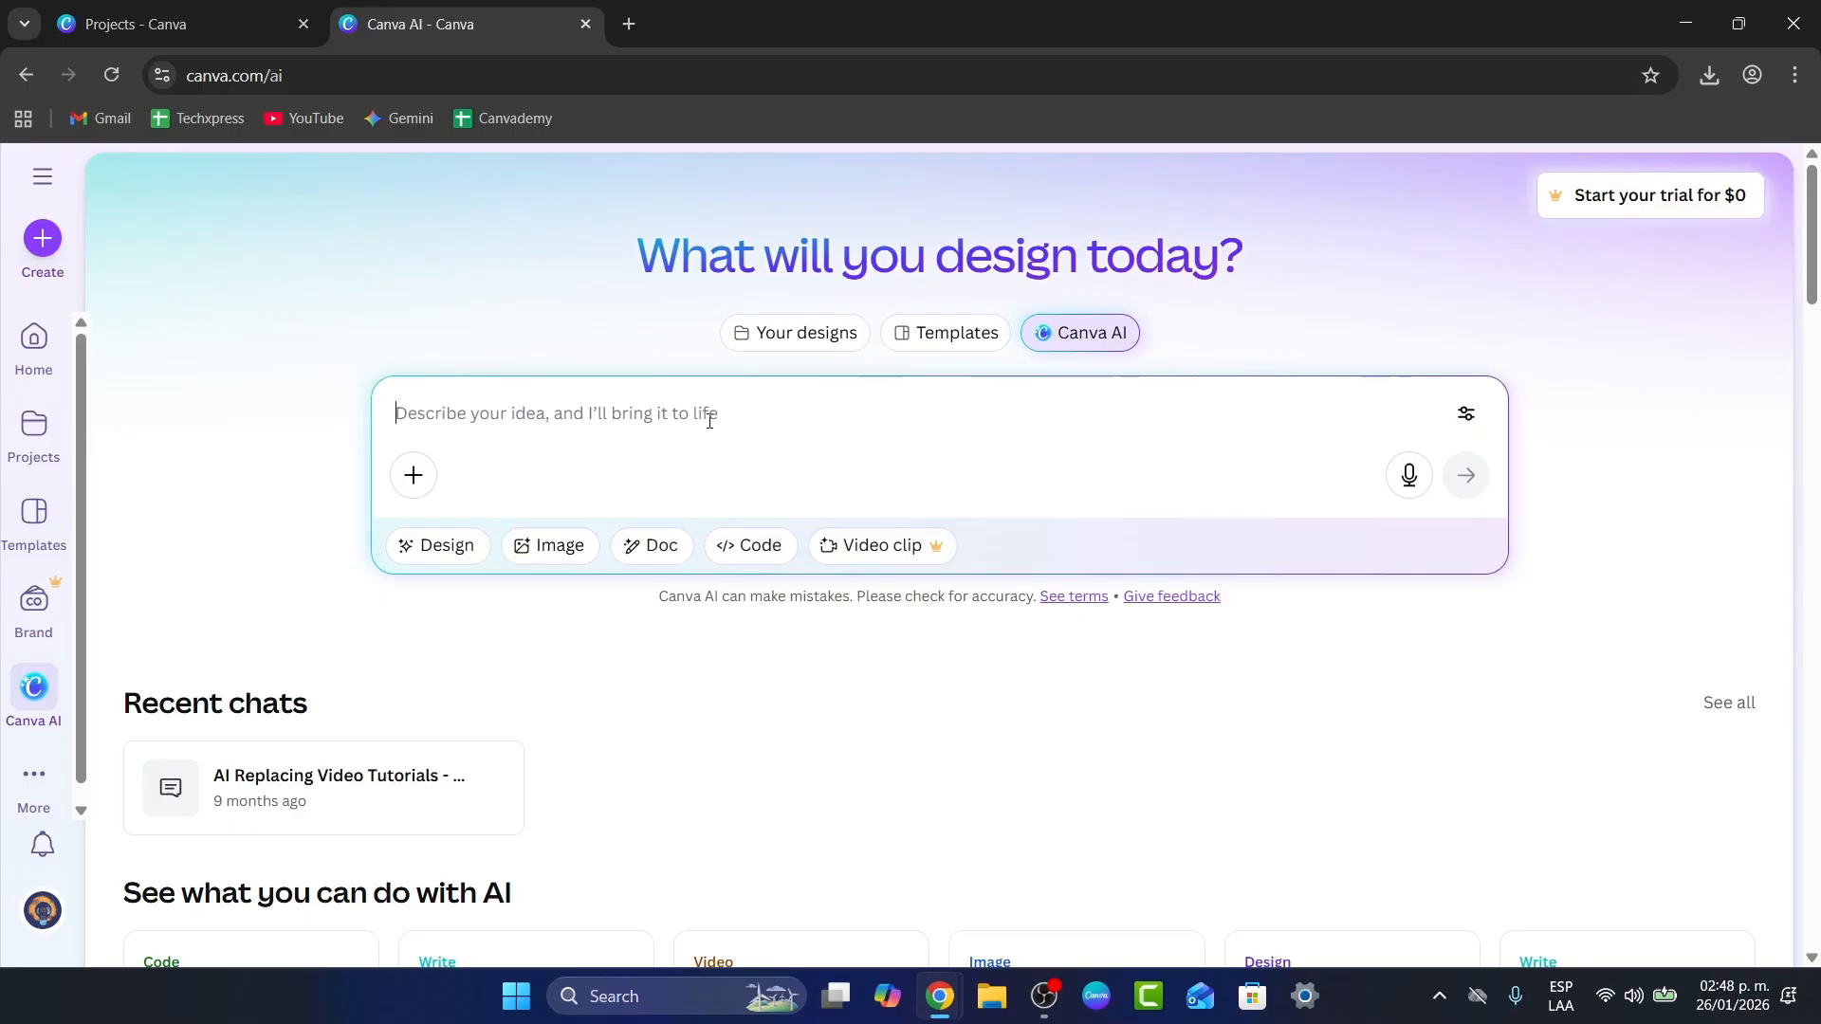
# - Begin the AI prompt with "Create a Instagram Reel ads for a sneakers opportunity of 10%"
pyautogui.write('I wan')
pyautogui.press('BackSpace')
pyautogui.press('BackSpace')
pyautogui.press('BackSpace')
pyautogui.write('Create a In')
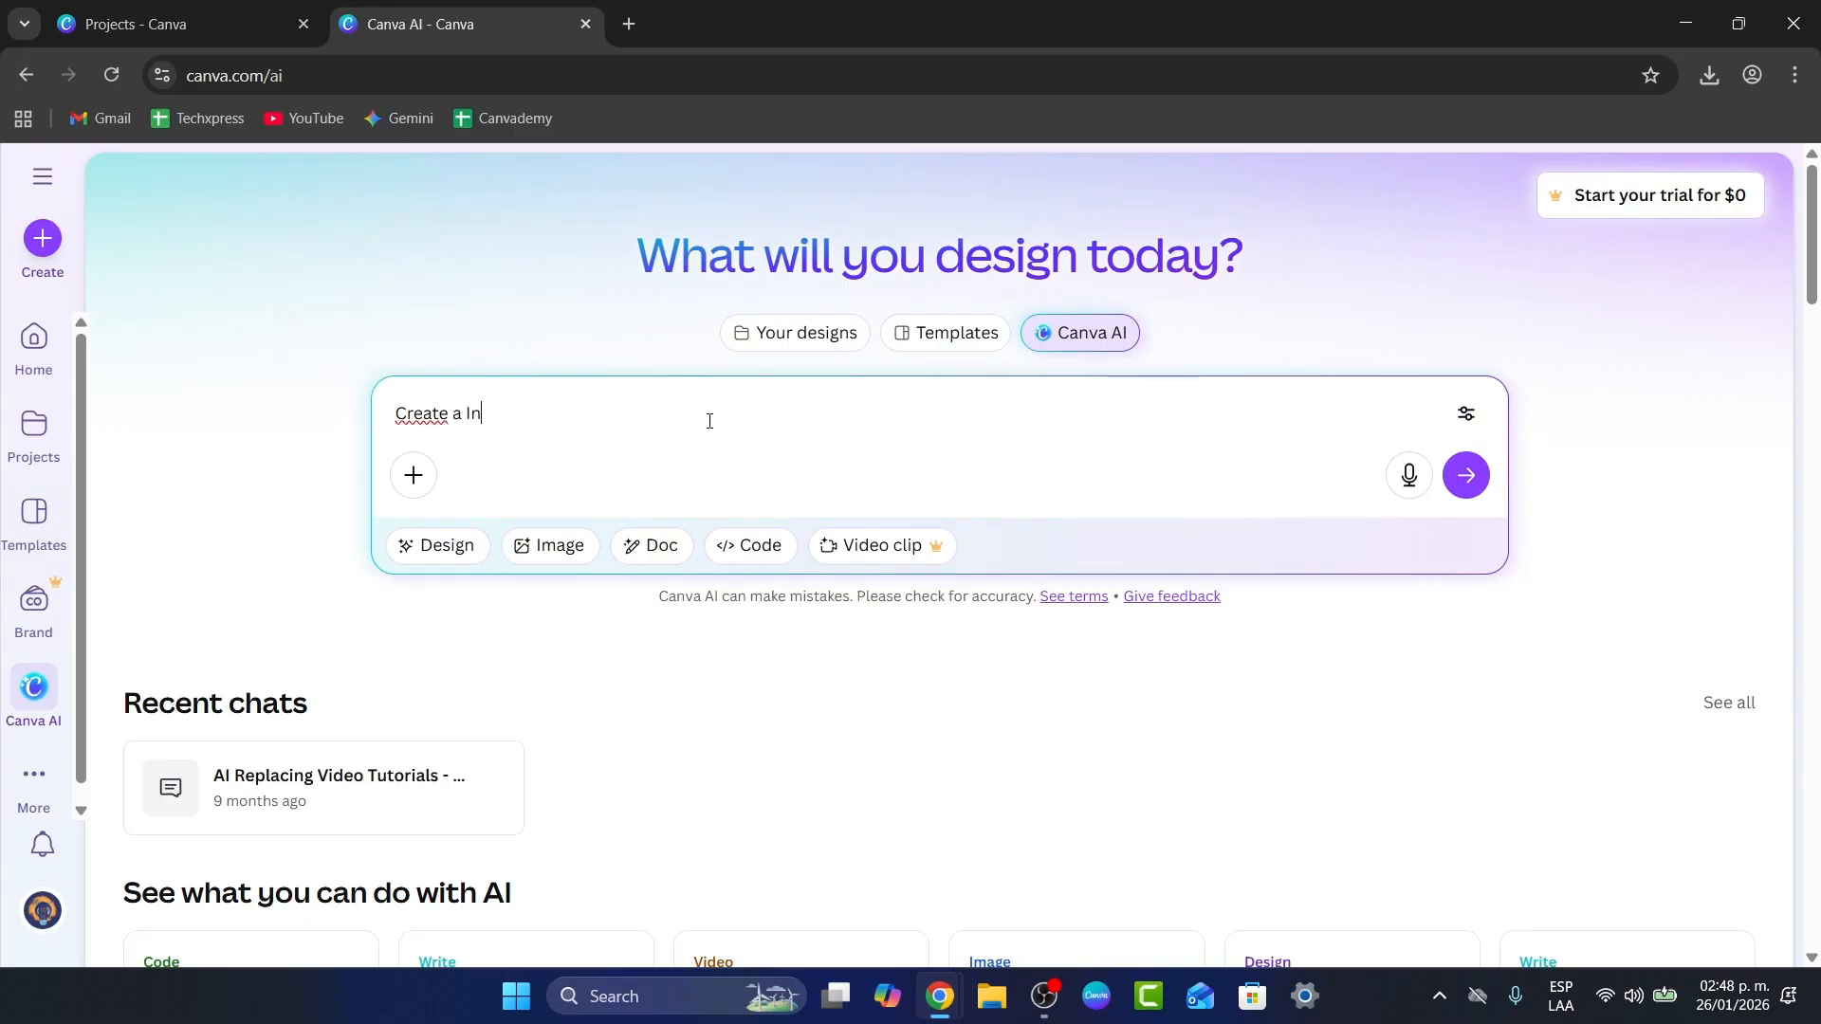
pyautogui.write('stagram Reels')
pyautogui.press('BackSpace')
pyautogui.write('ads for a ')
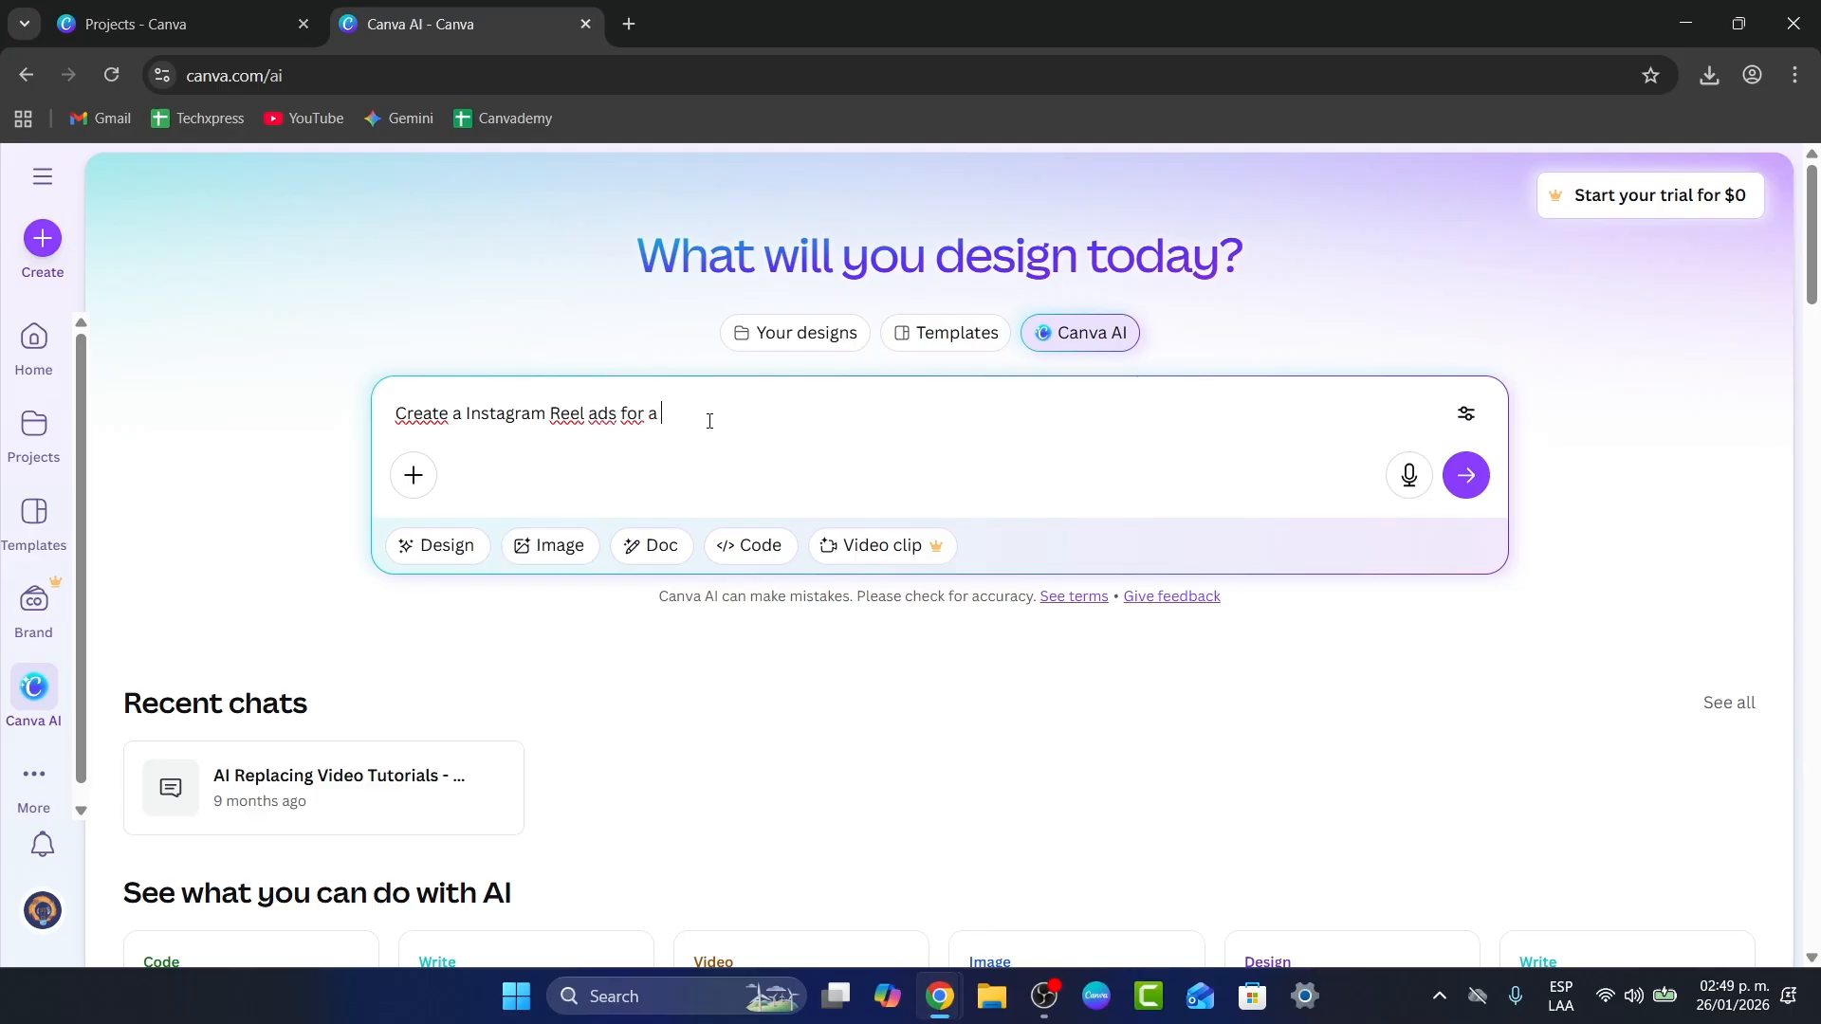
pyautogui.write('sneakers opportunid')
pyautogui.write('y of 10%')
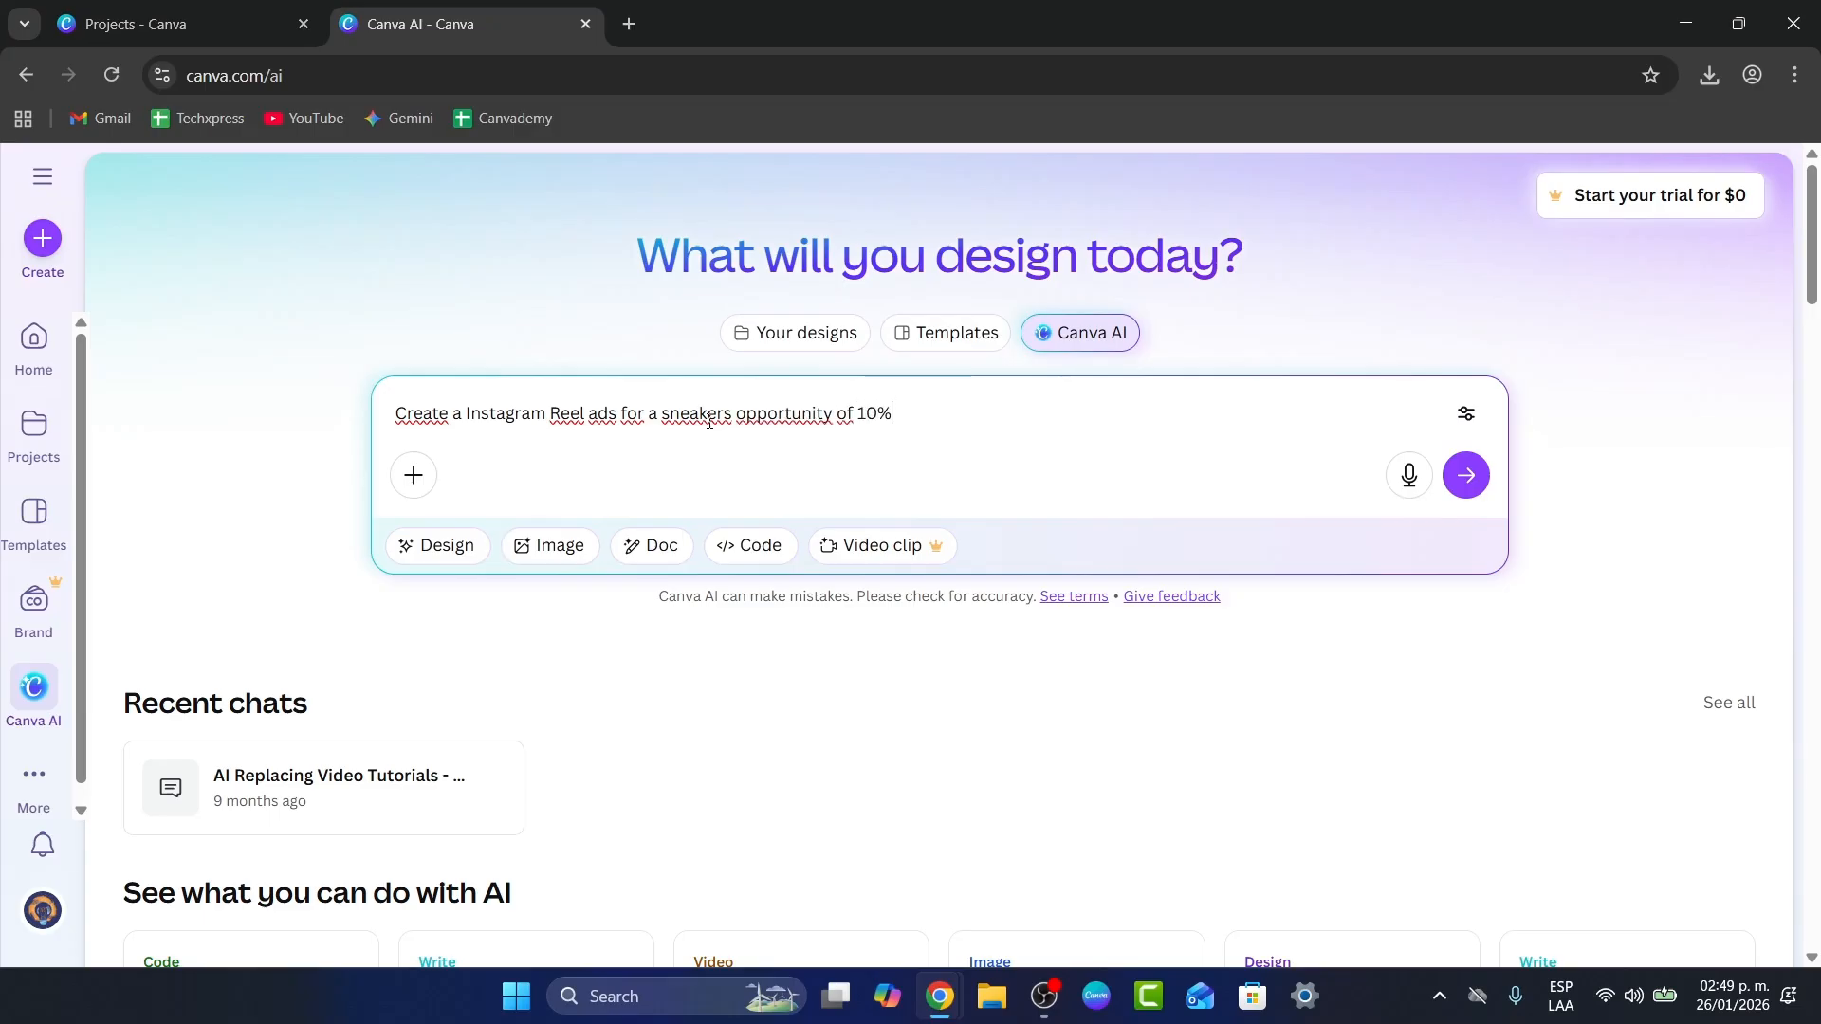
# - Continue the AI prompt with "off. the brand name is Tech Express Shoes, we focus on teenage audience"
pyautogui.write(' off. the brand name is Tech E')
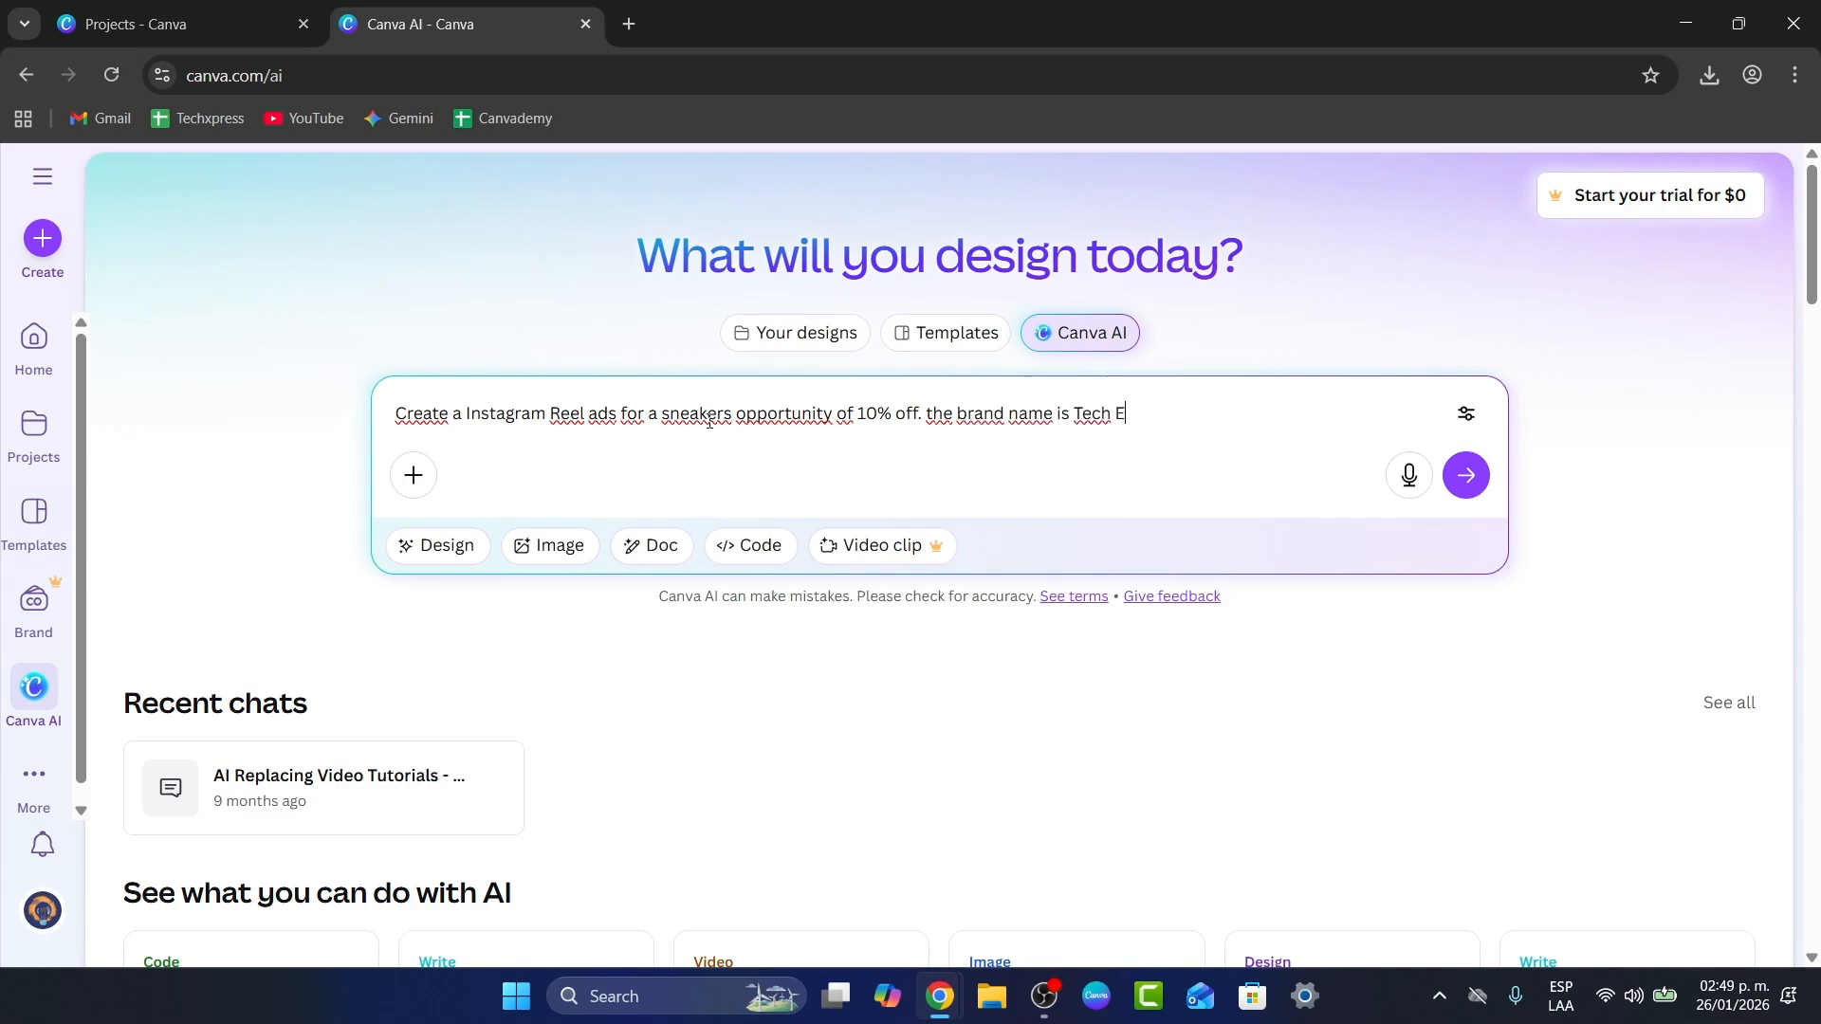
pyautogui.write('xpress Shoes, we focus ')
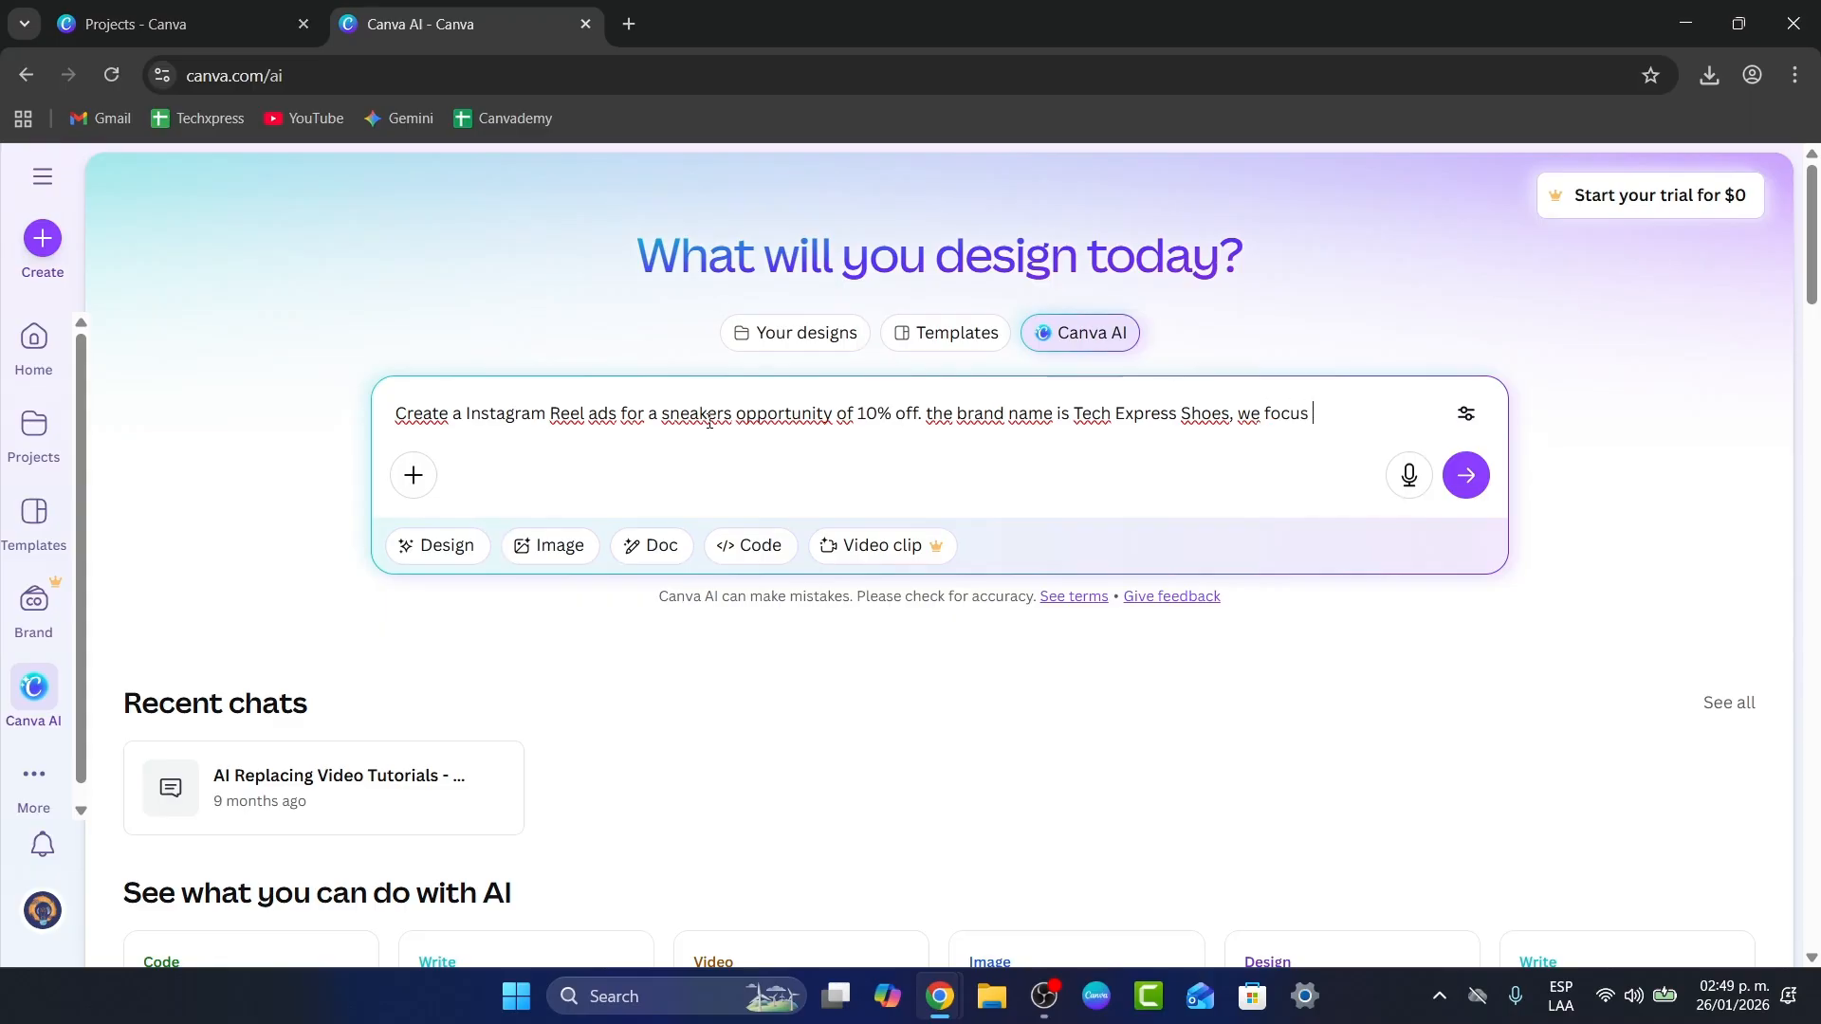
pyautogui.write('on tenenage audience ')
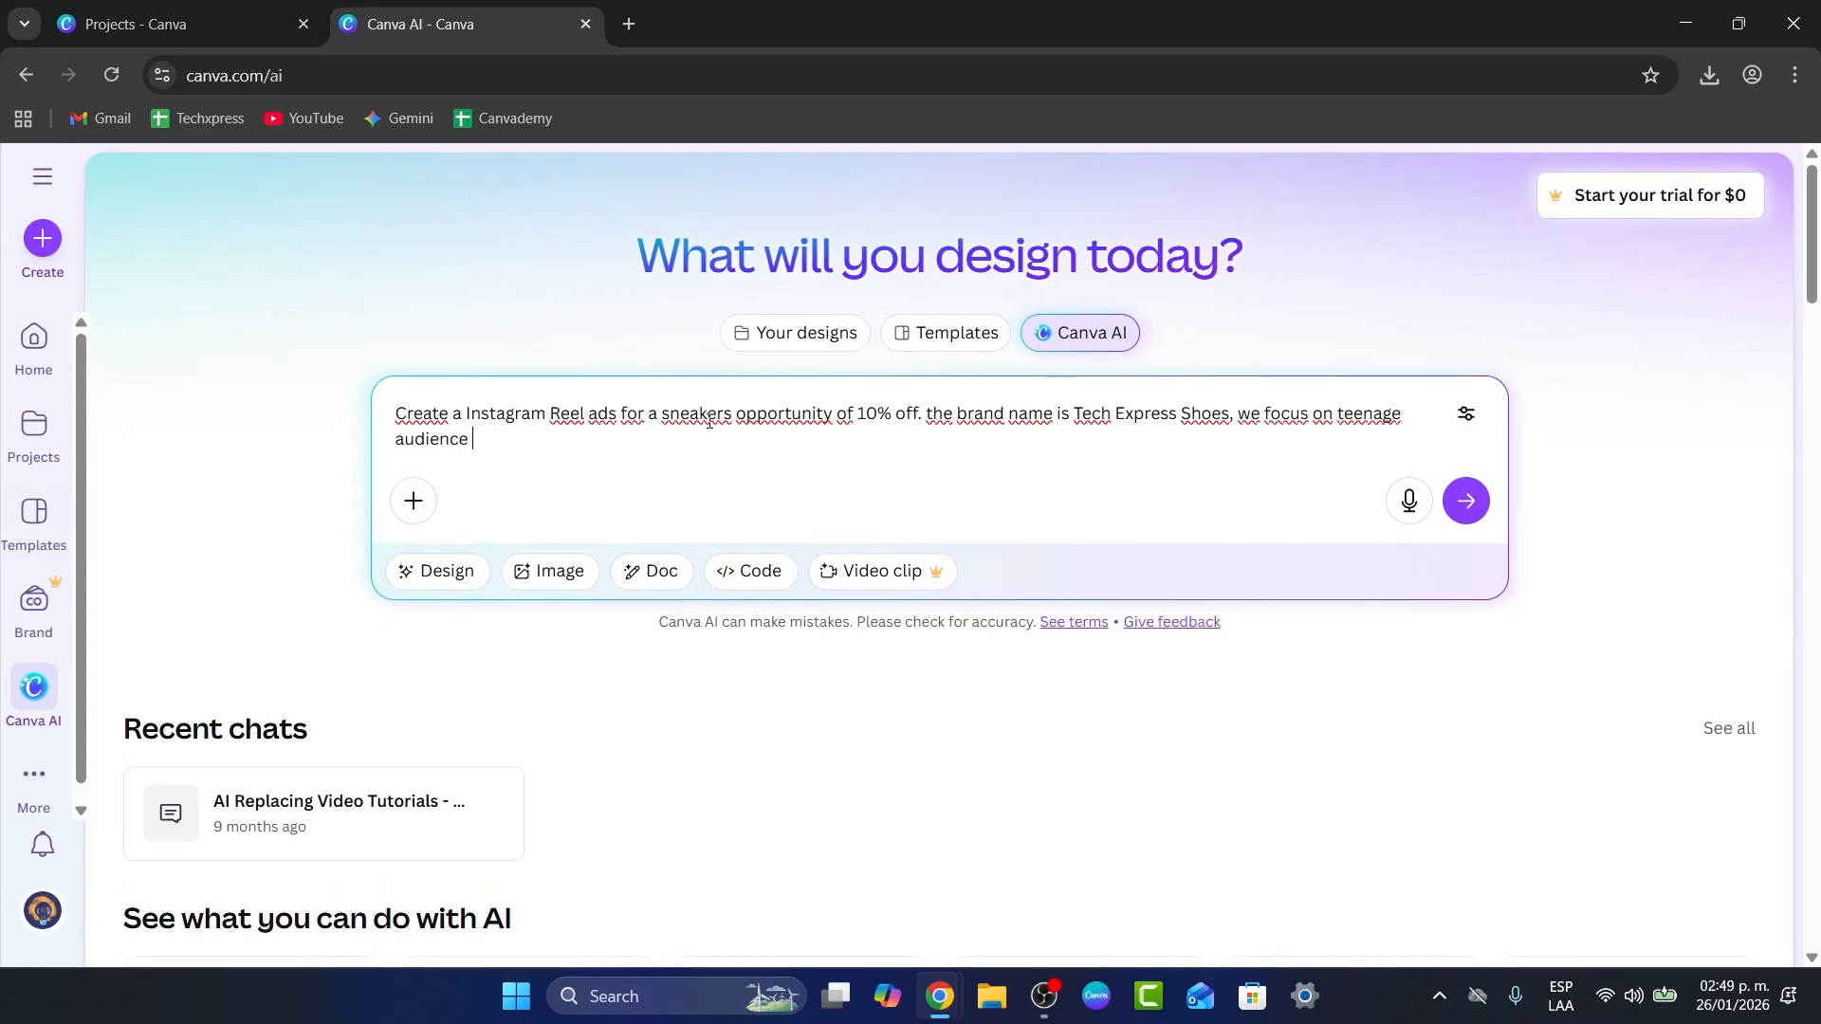
# - Complete the AI prompt with "and we want to make some urban, pop, culture video style no more than 10 secs."
pyautogui.write('and we want to ')
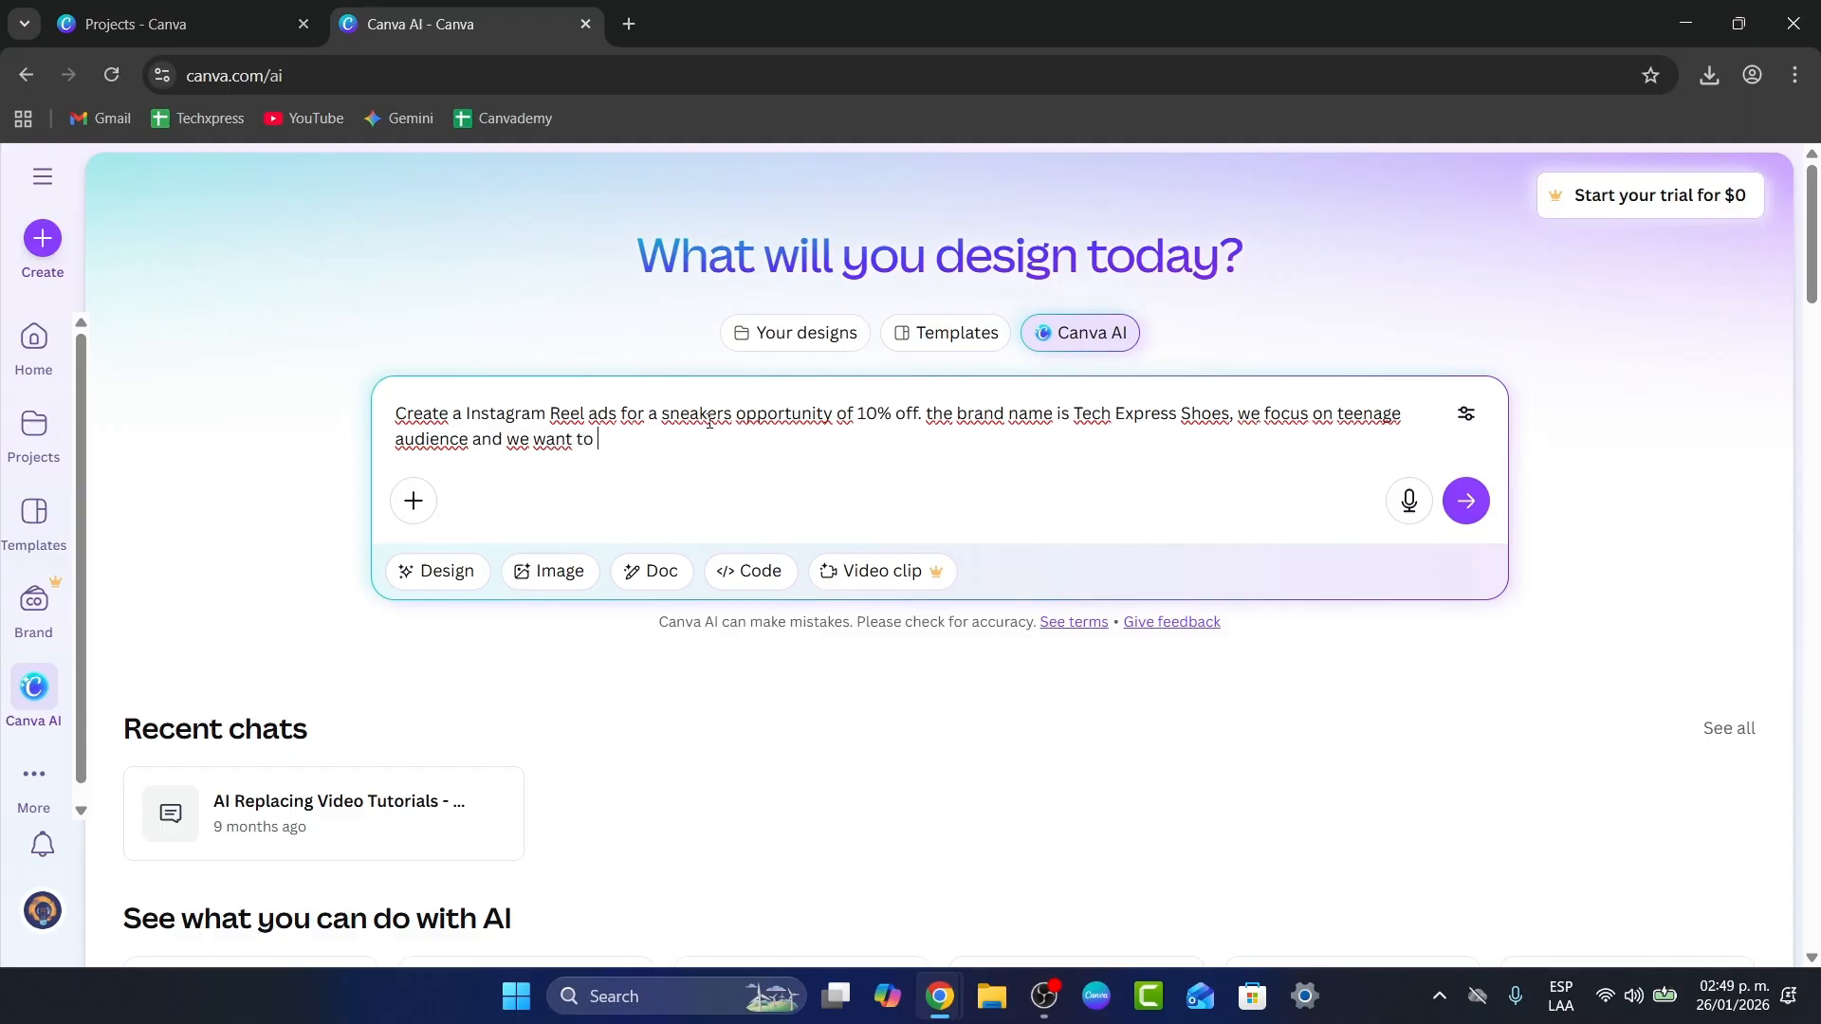
pyautogui.write('make some urban, pop, cul')
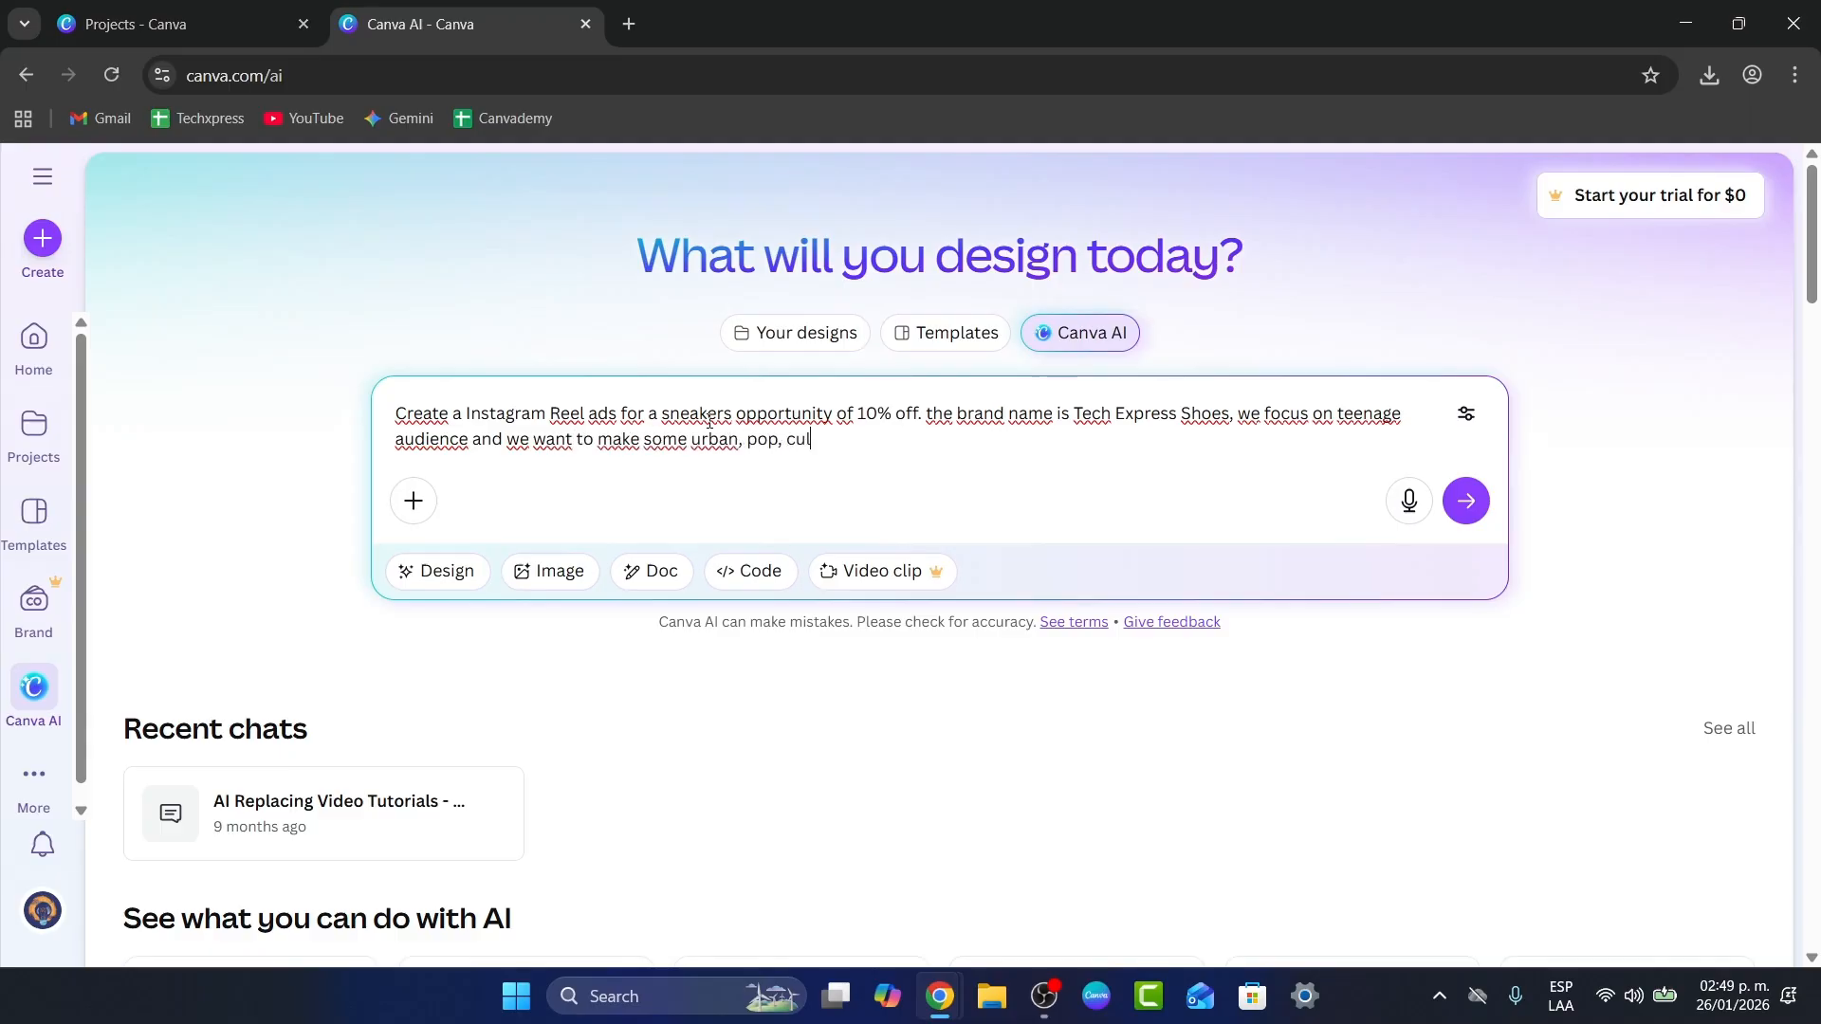
pyautogui.write('ture video style no mo')
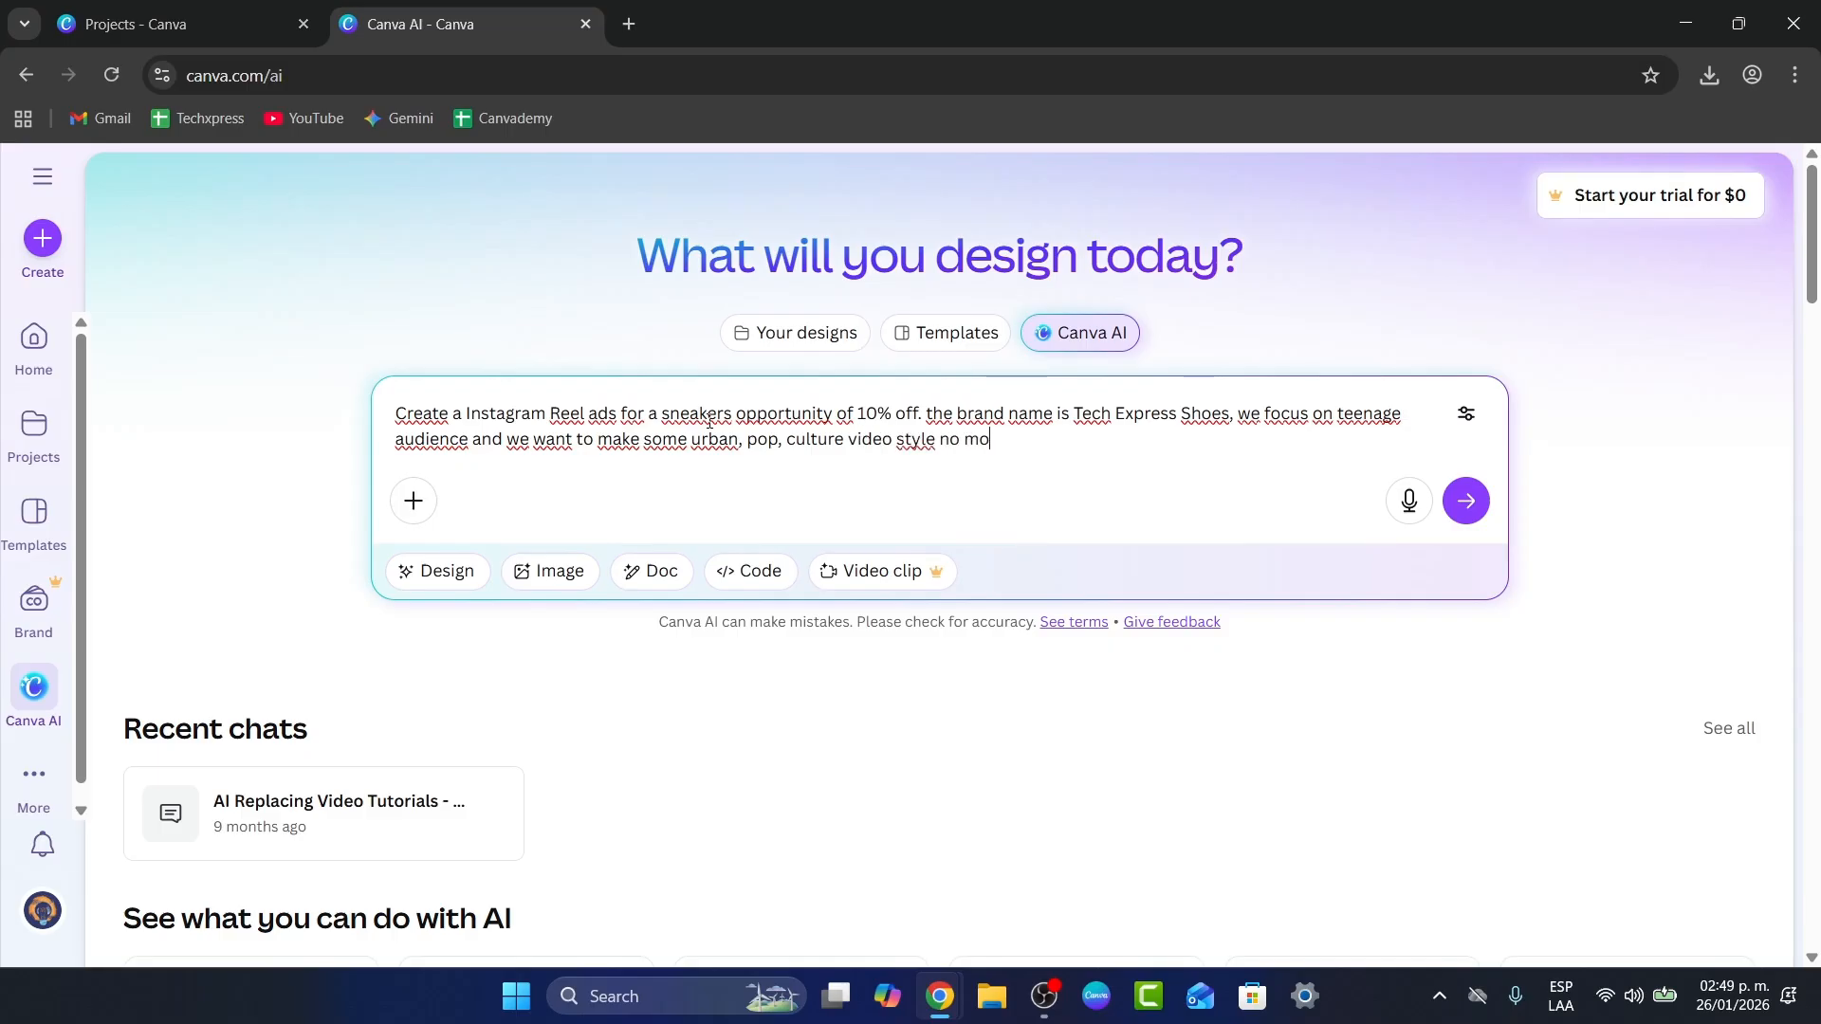
pyautogui.write('re than 10 secs.')
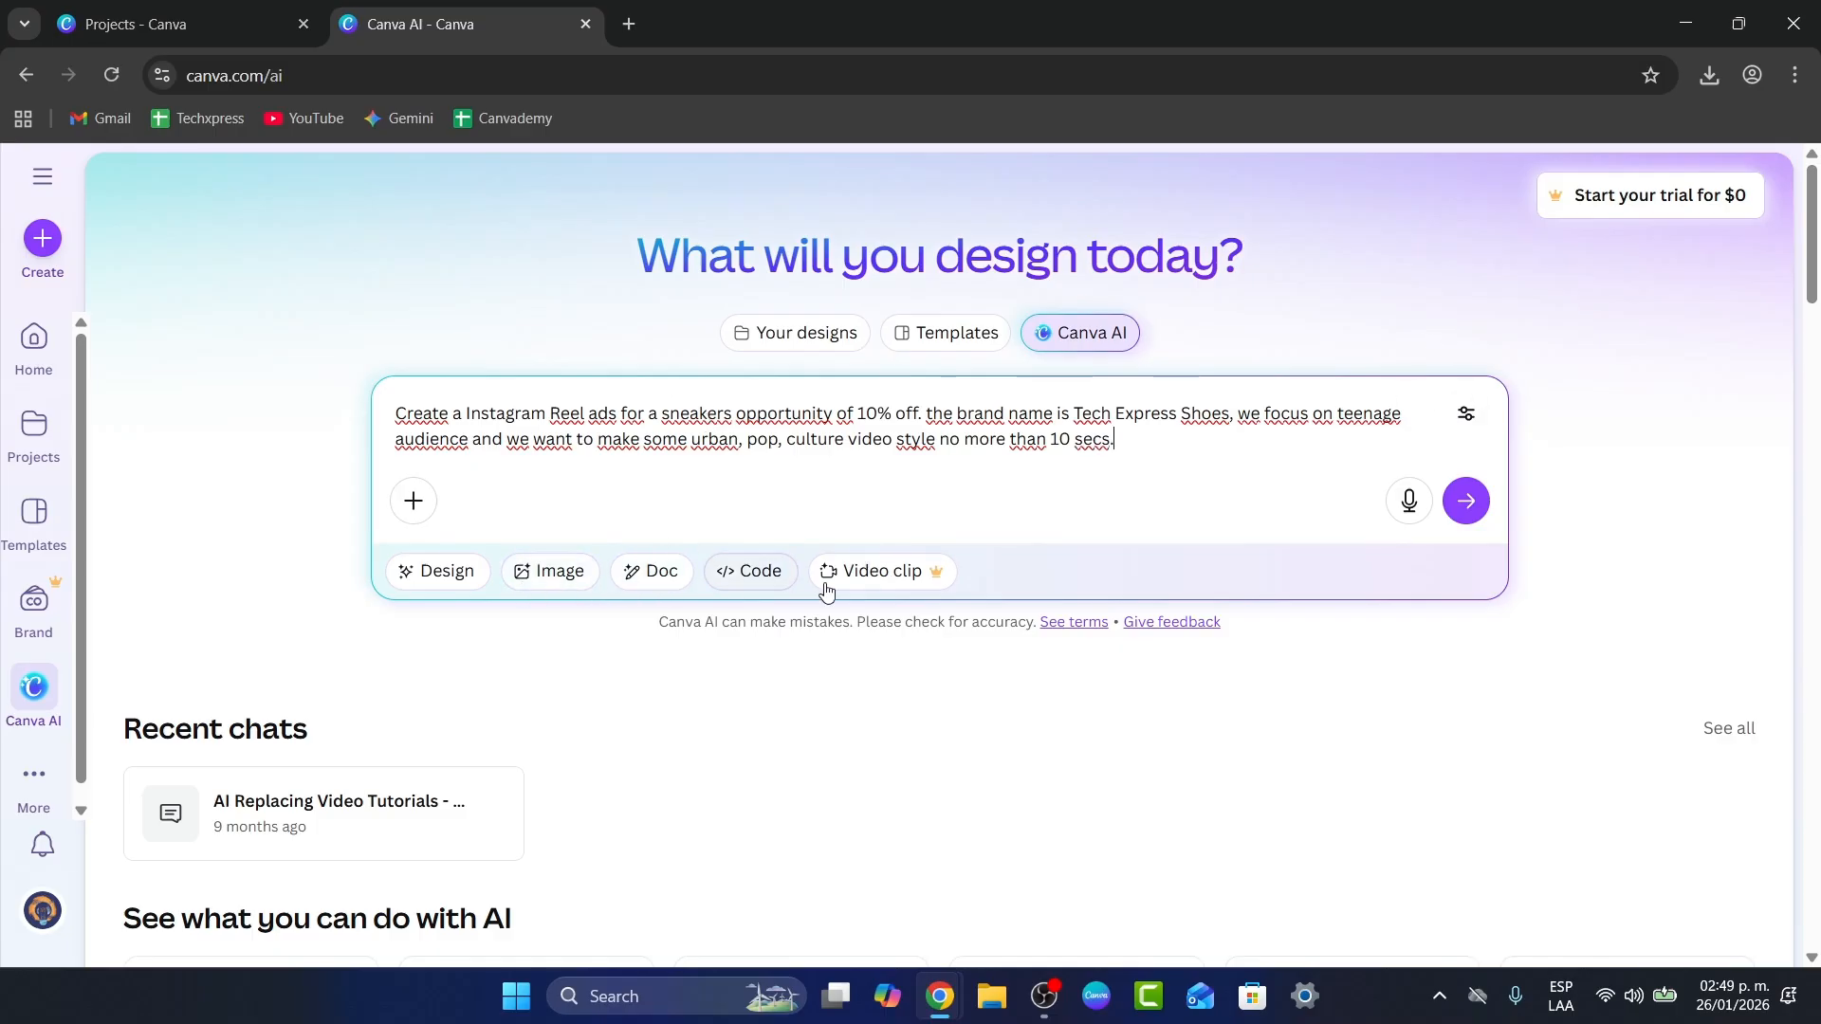
# - Try to choose Video clip as the output type for the prompt, and dismiss the plan offer
pyautogui.click(880, 574)
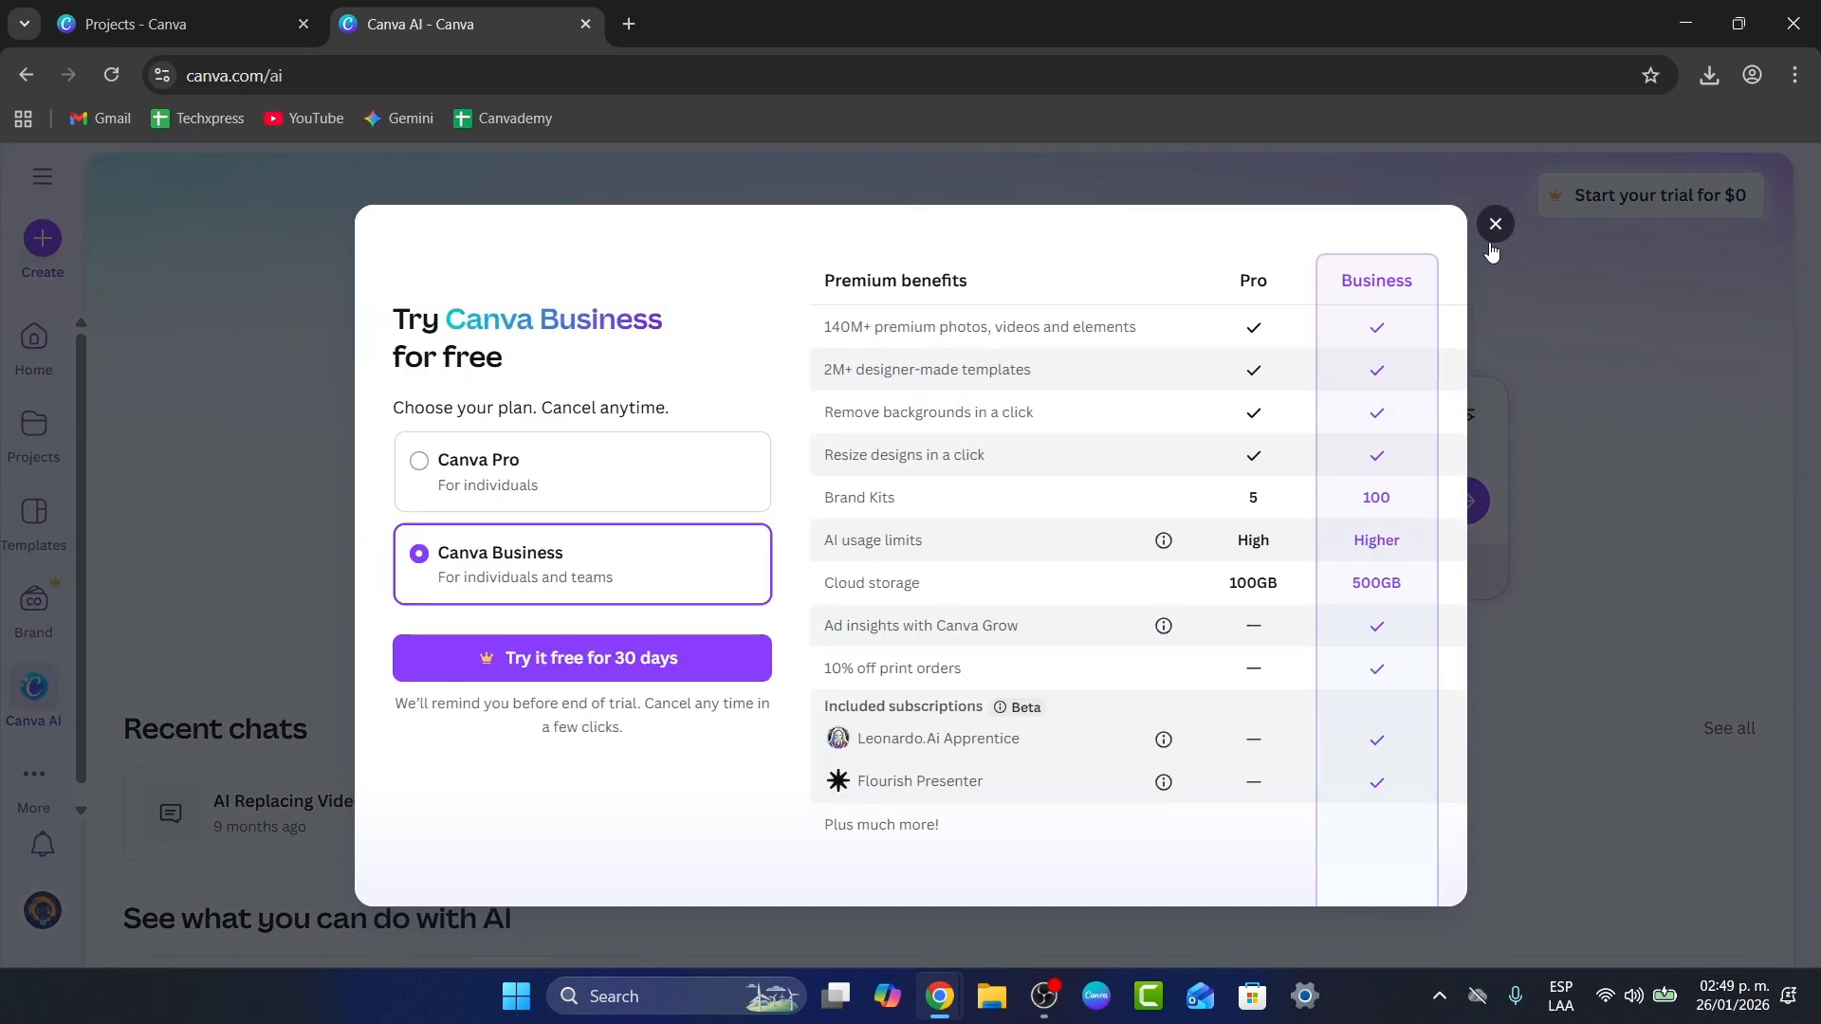
pyautogui.click(1496, 225)
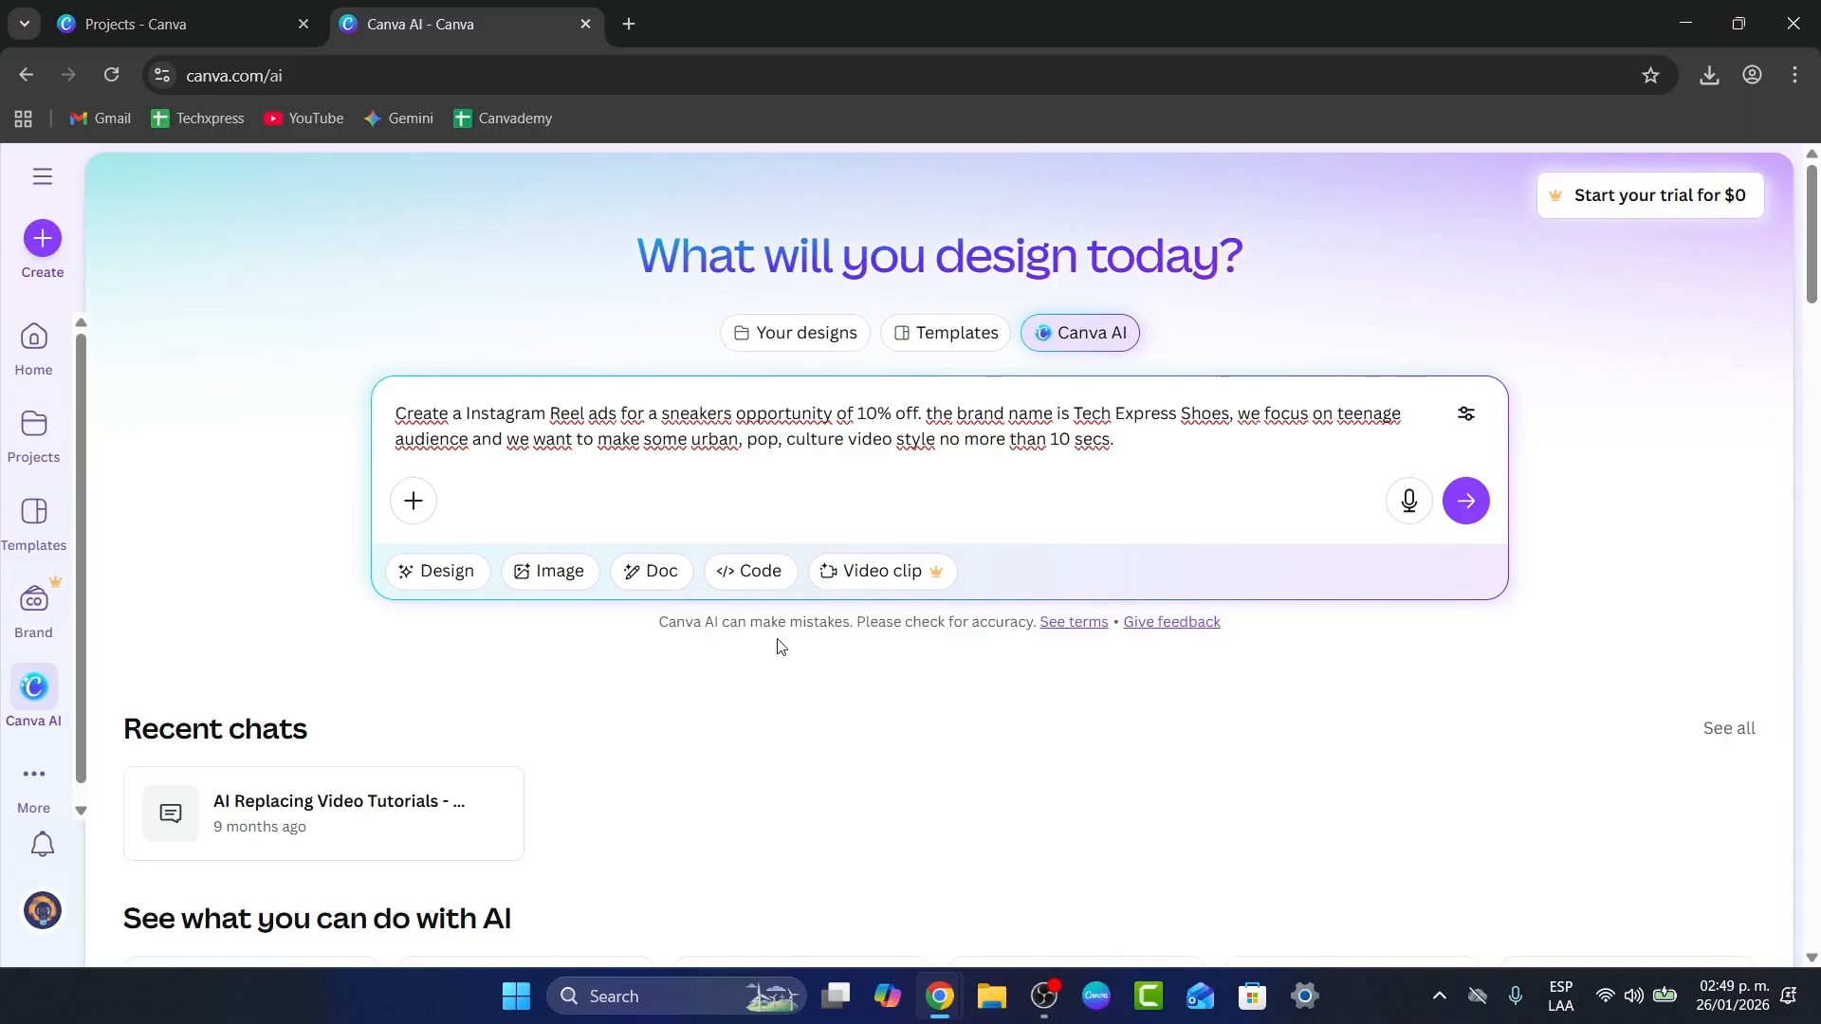
# - Set the output to a social media design in the Instagram Story format and submit the prompt
pyautogui.click(439, 573)
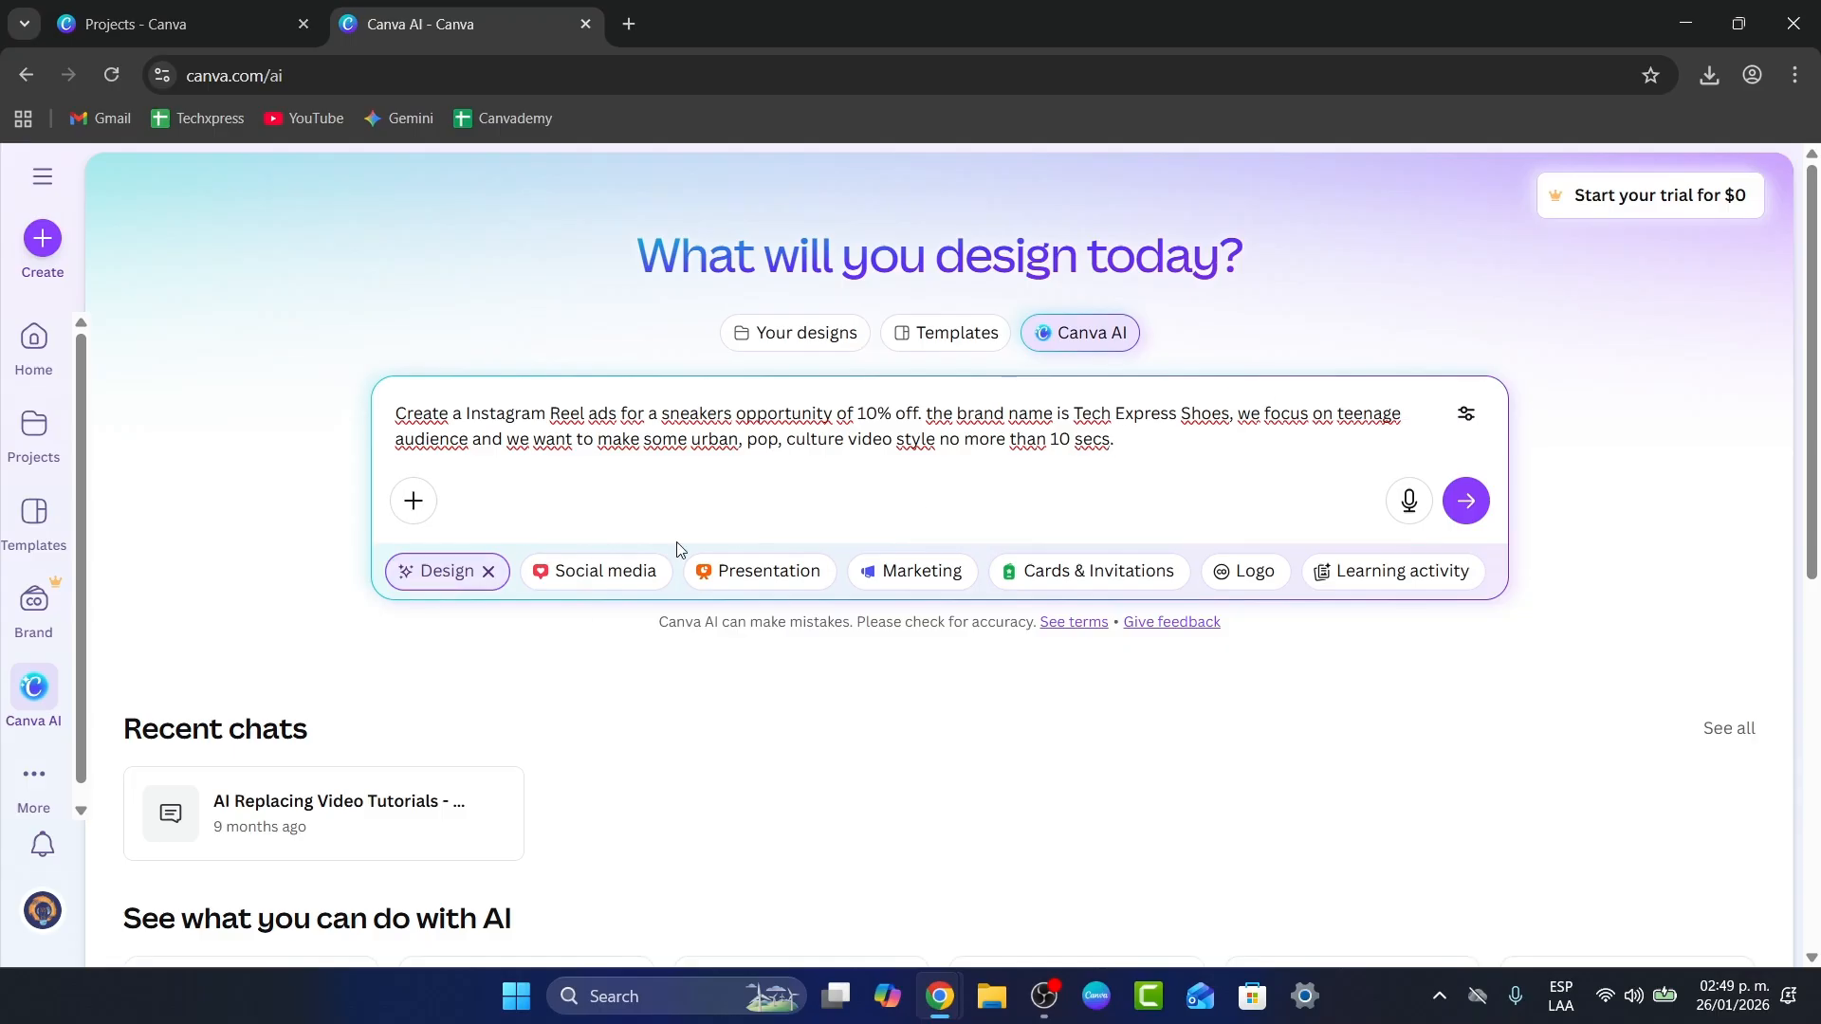
pyautogui.click(617, 577)
pyautogui.click(746, 575)
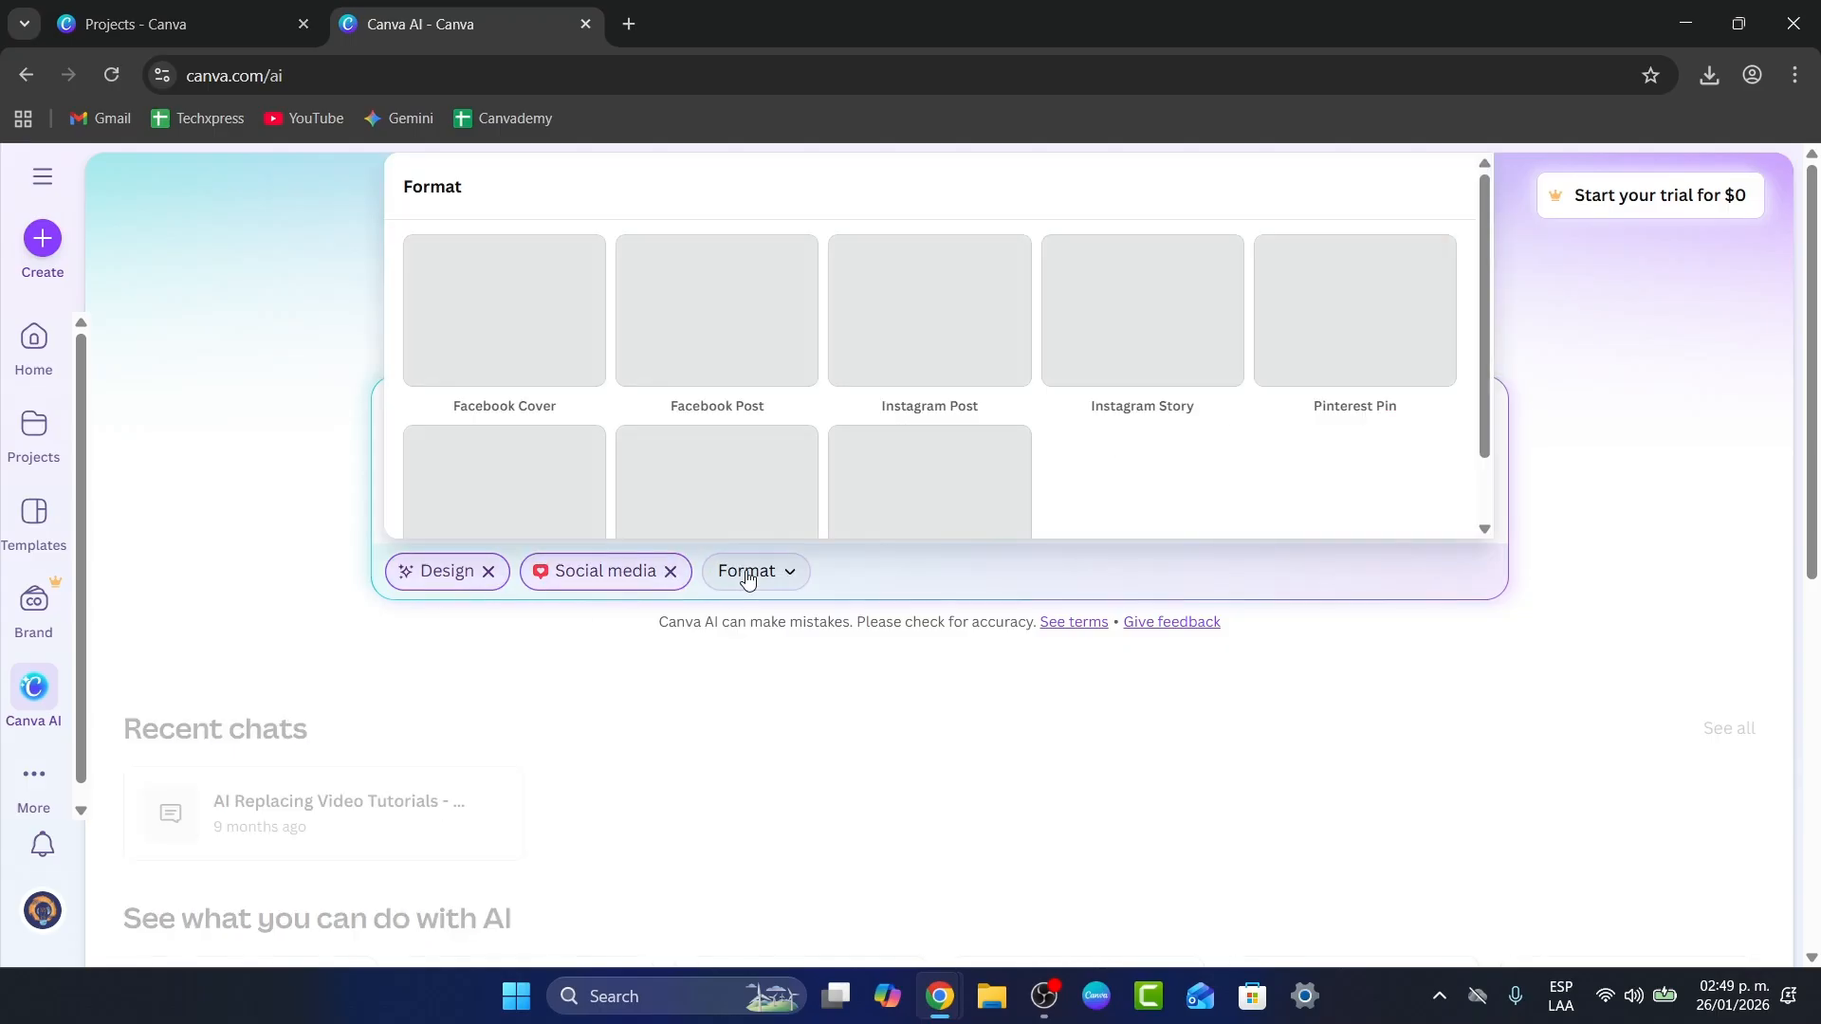
pyautogui.scroll(-1, 1128, 455)
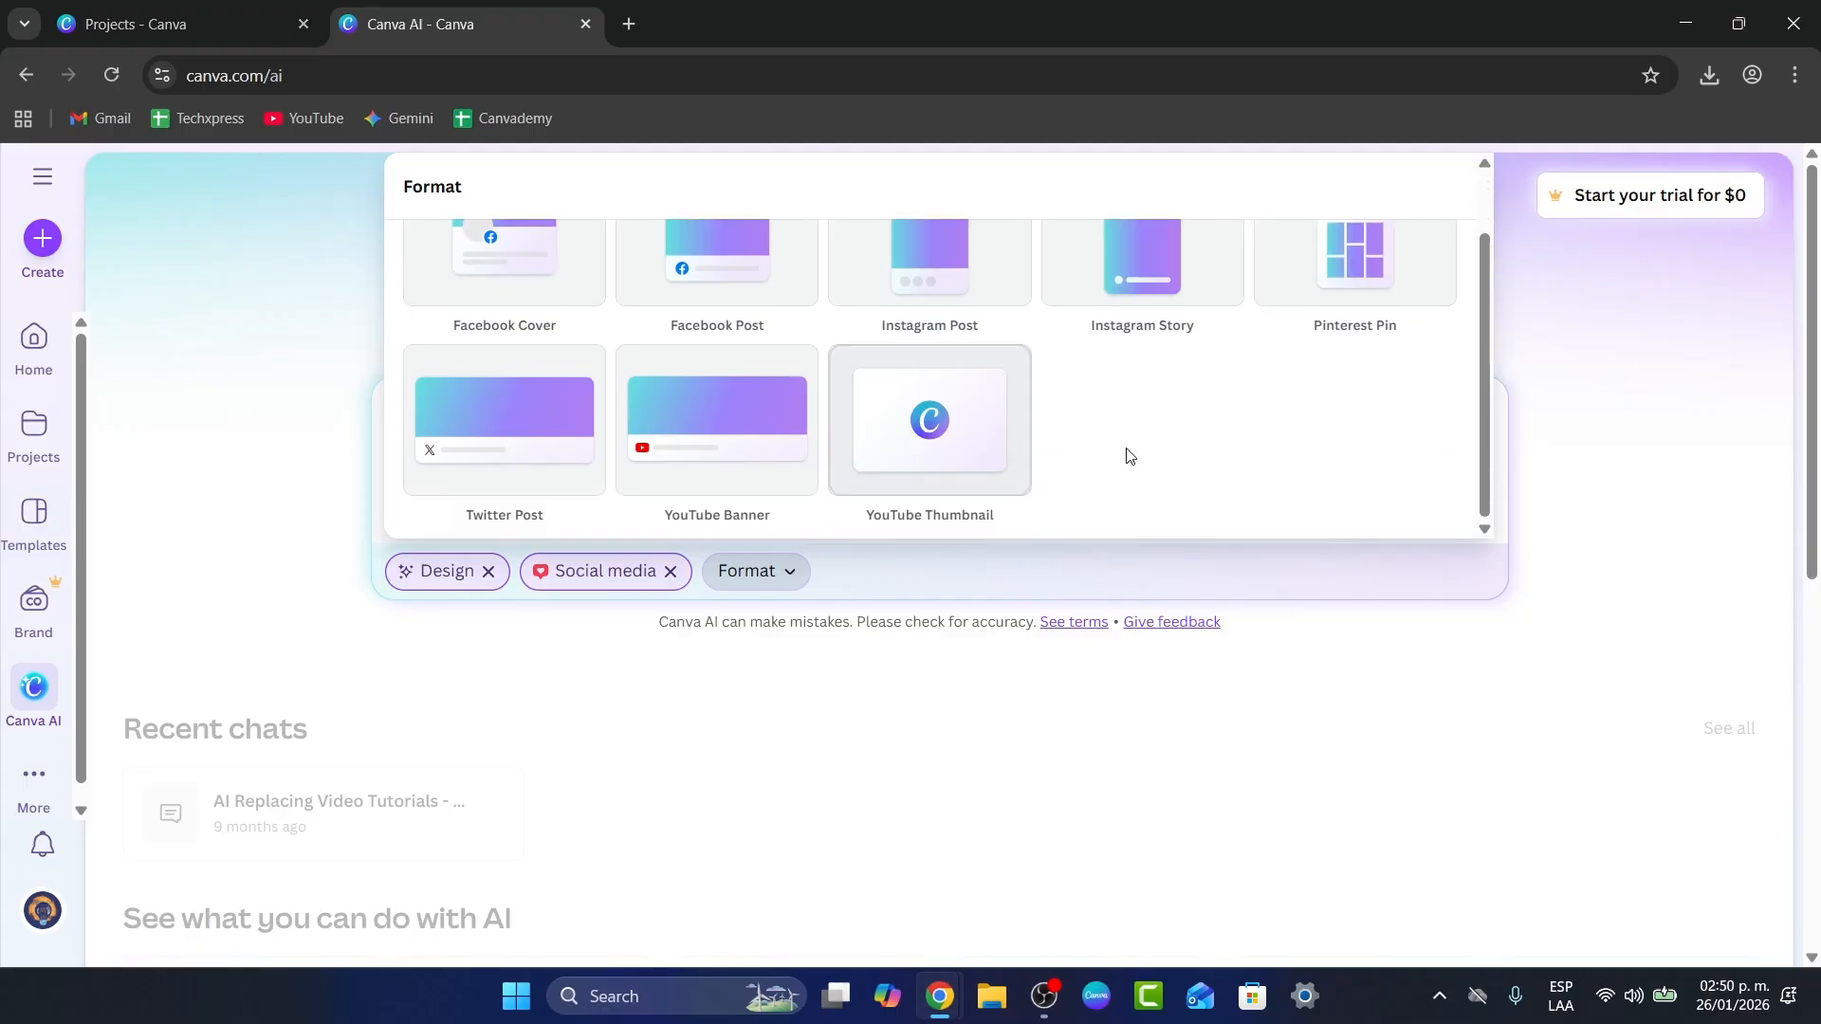
pyautogui.scroll(2, 1128, 455)
pyautogui.click(1182, 371)
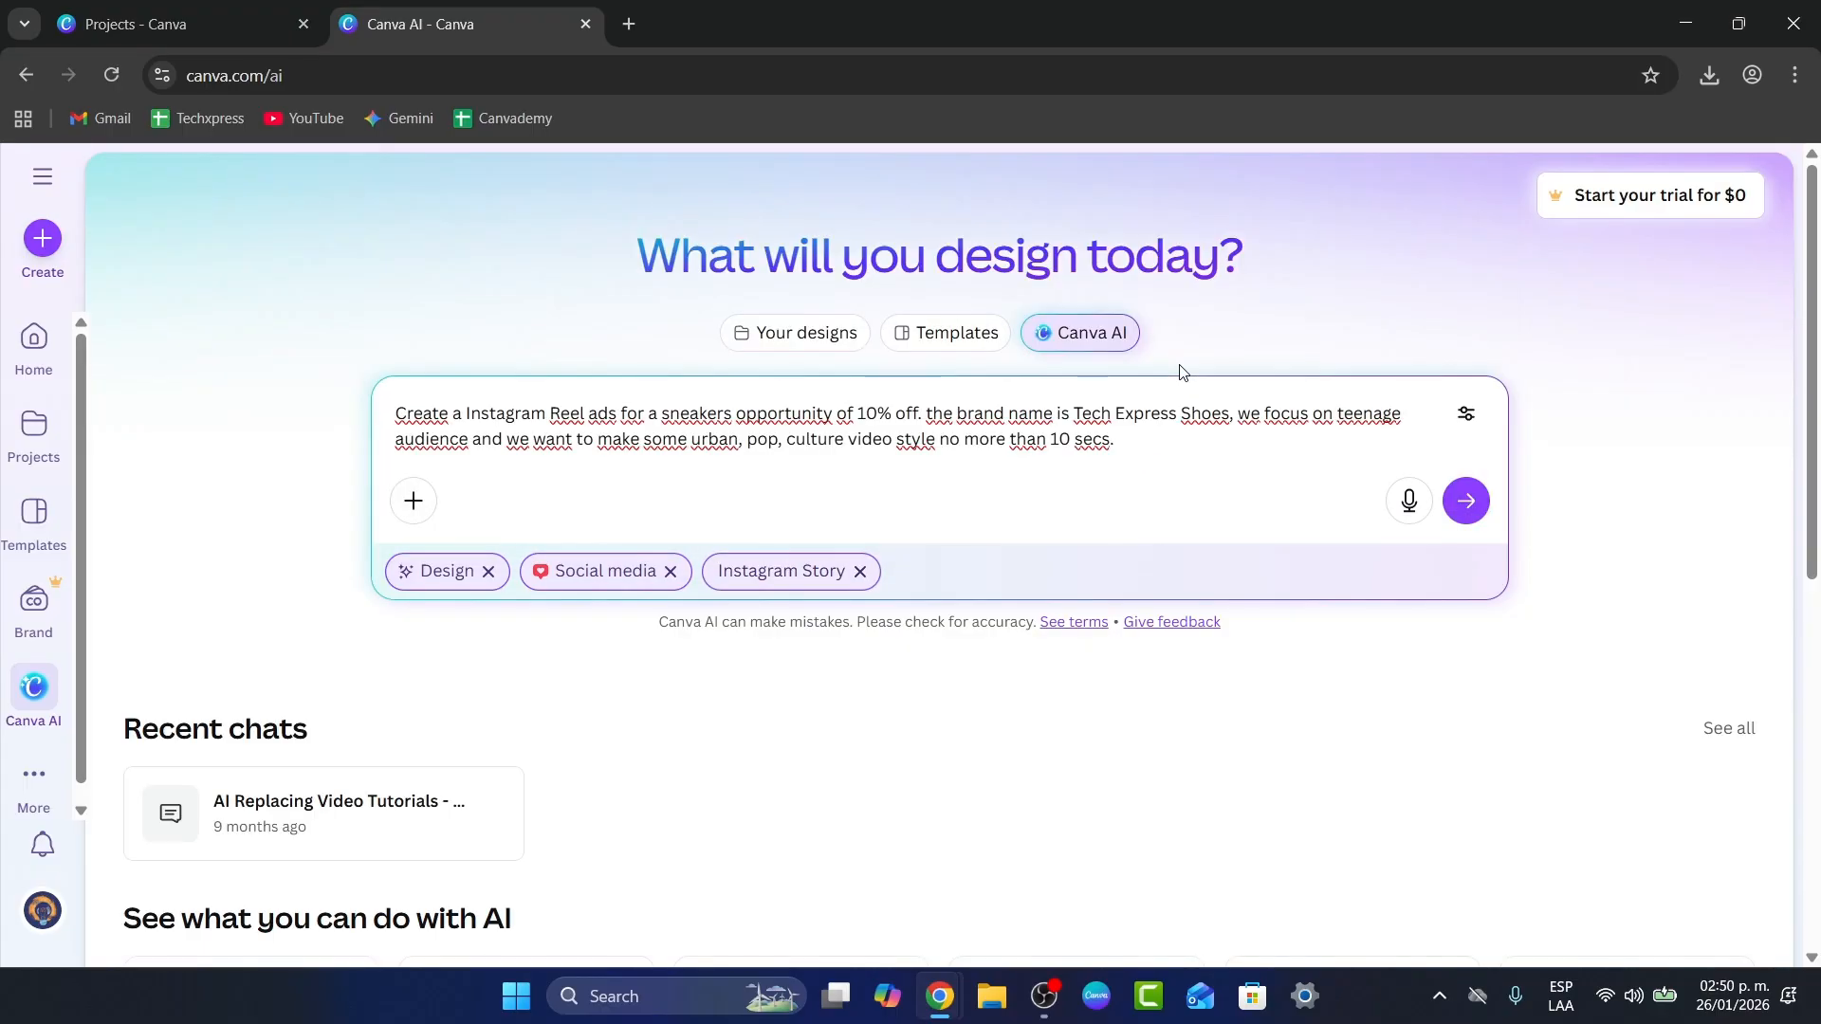
pyautogui.click(1466, 500)
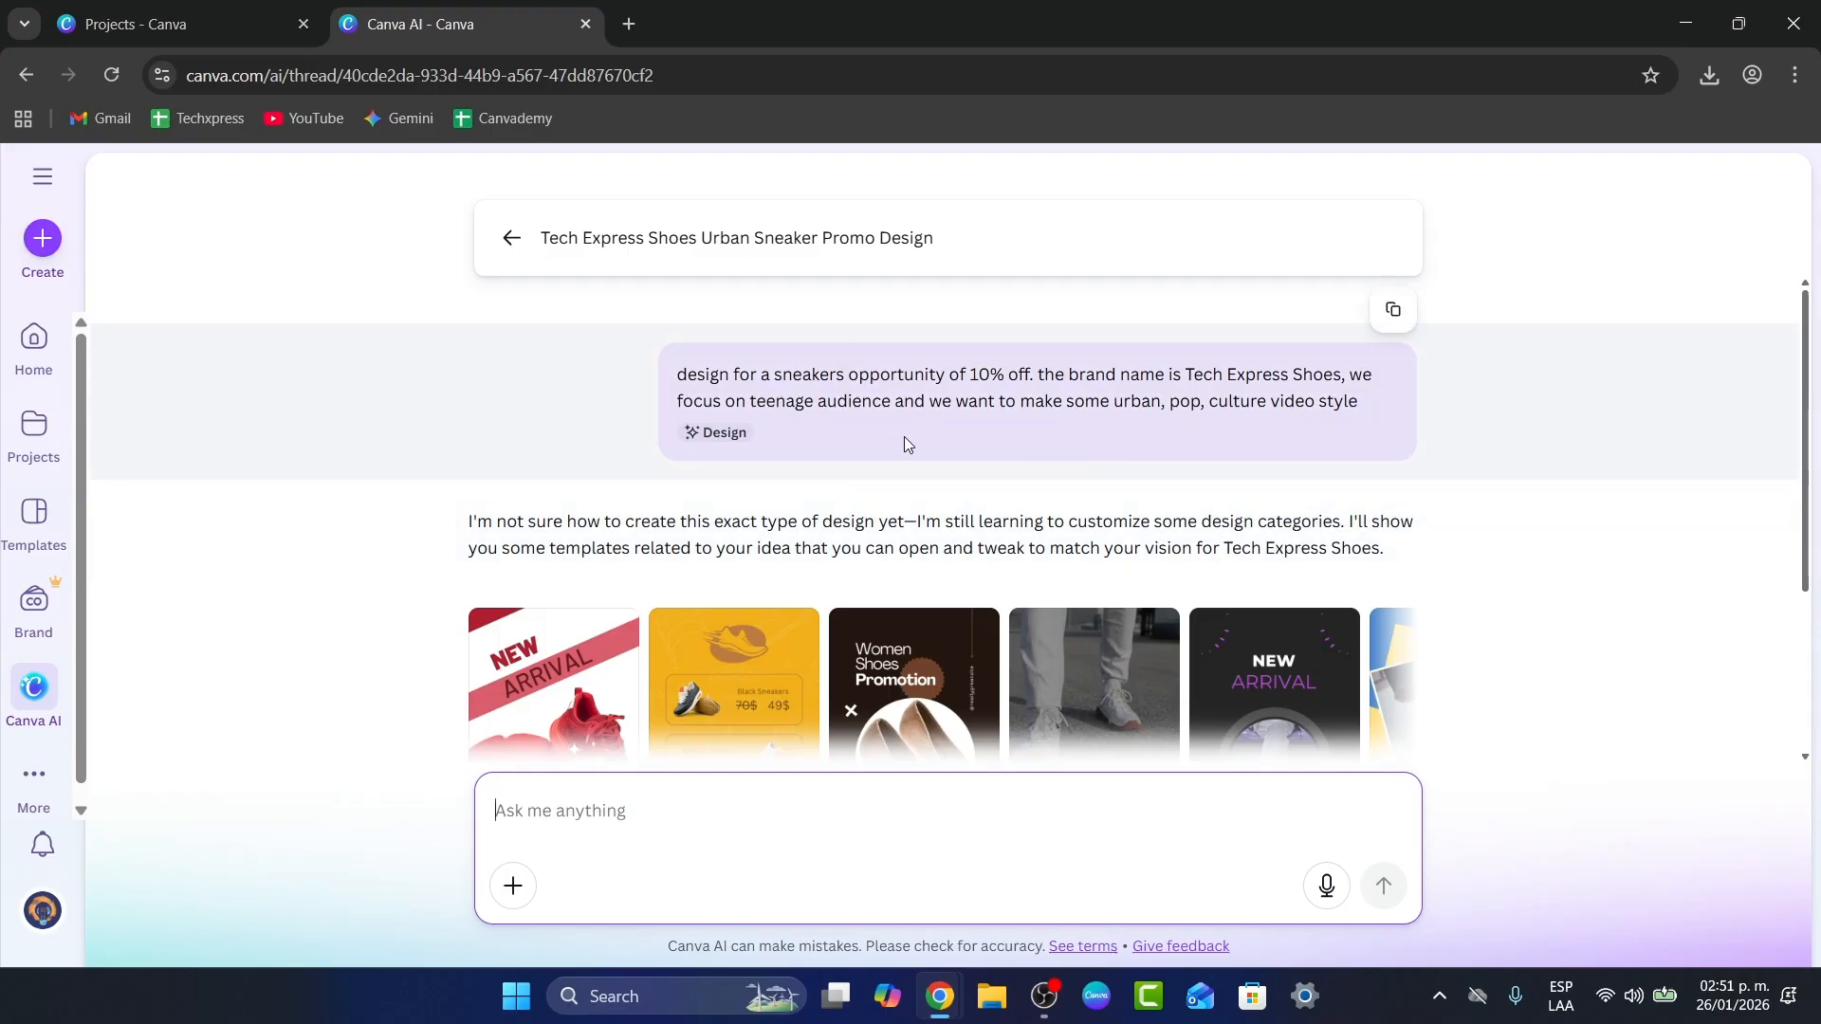
# - Try to open the "Elegant Shoes 15% OFF" template from the suggested templates, and dismiss the upgrade offer
pyautogui.scroll(-3, 903, 436)
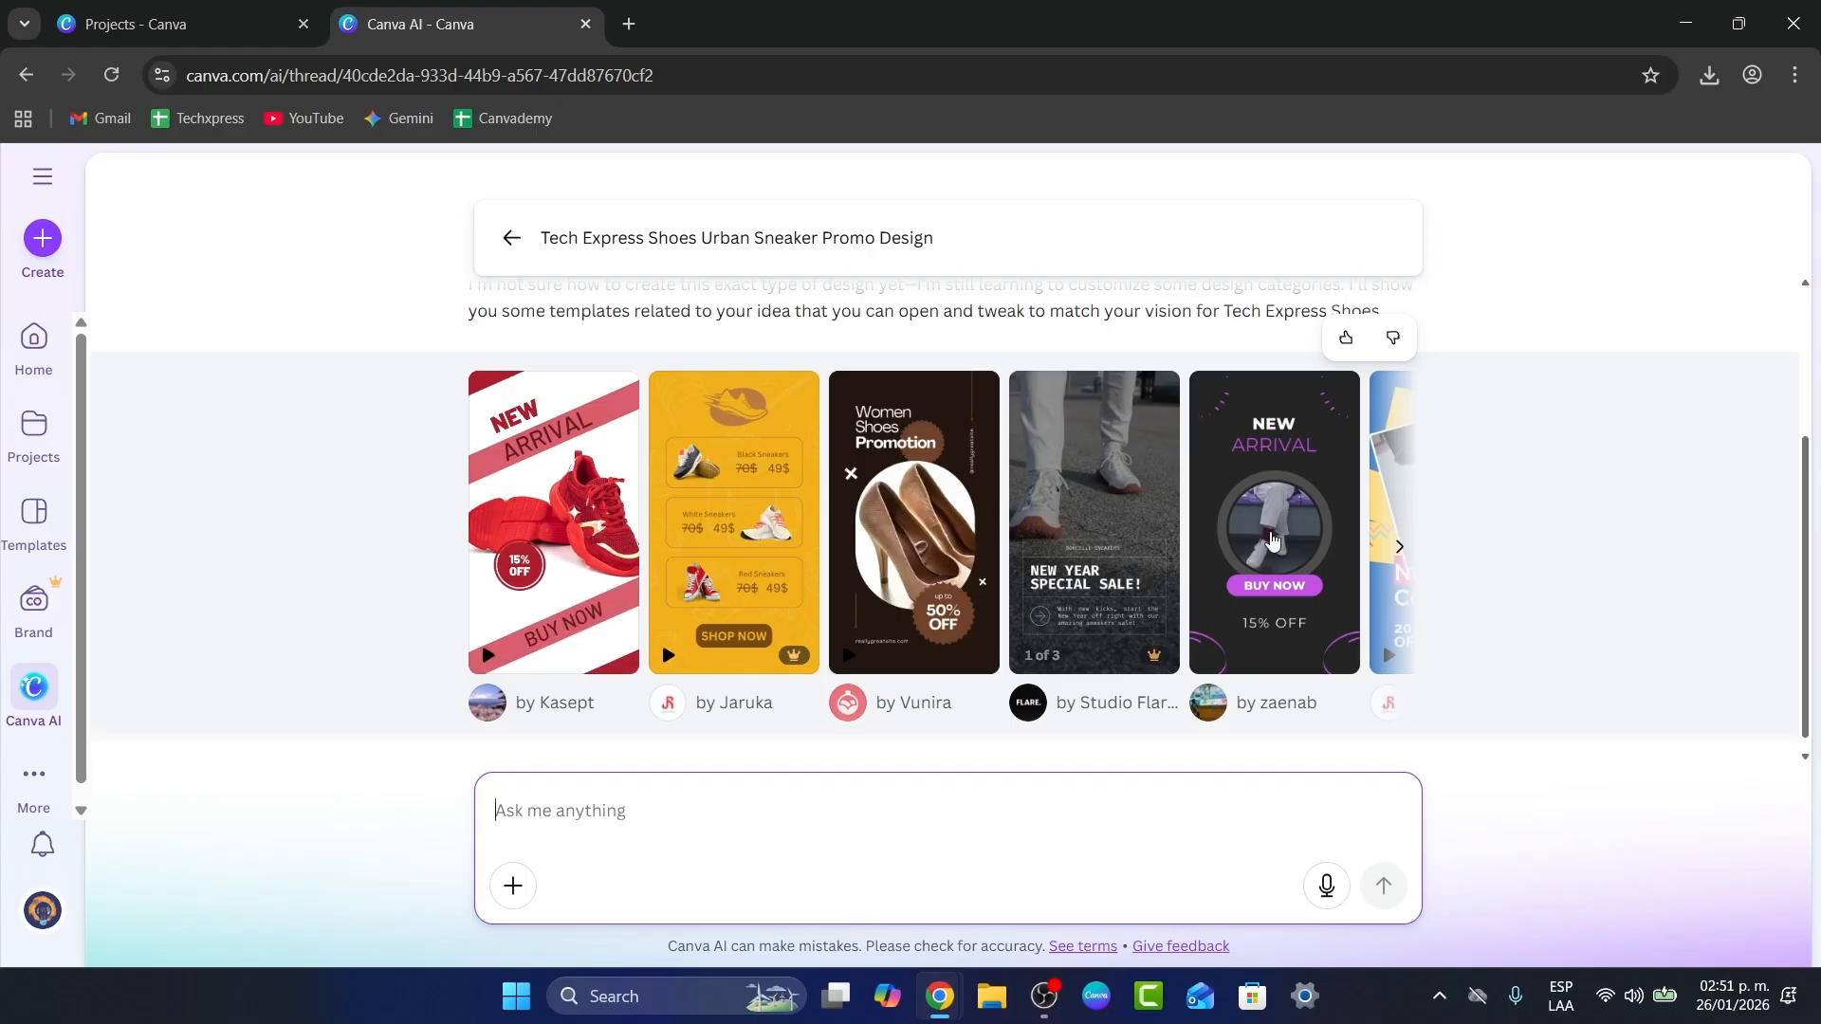
pyautogui.click(1400, 548)
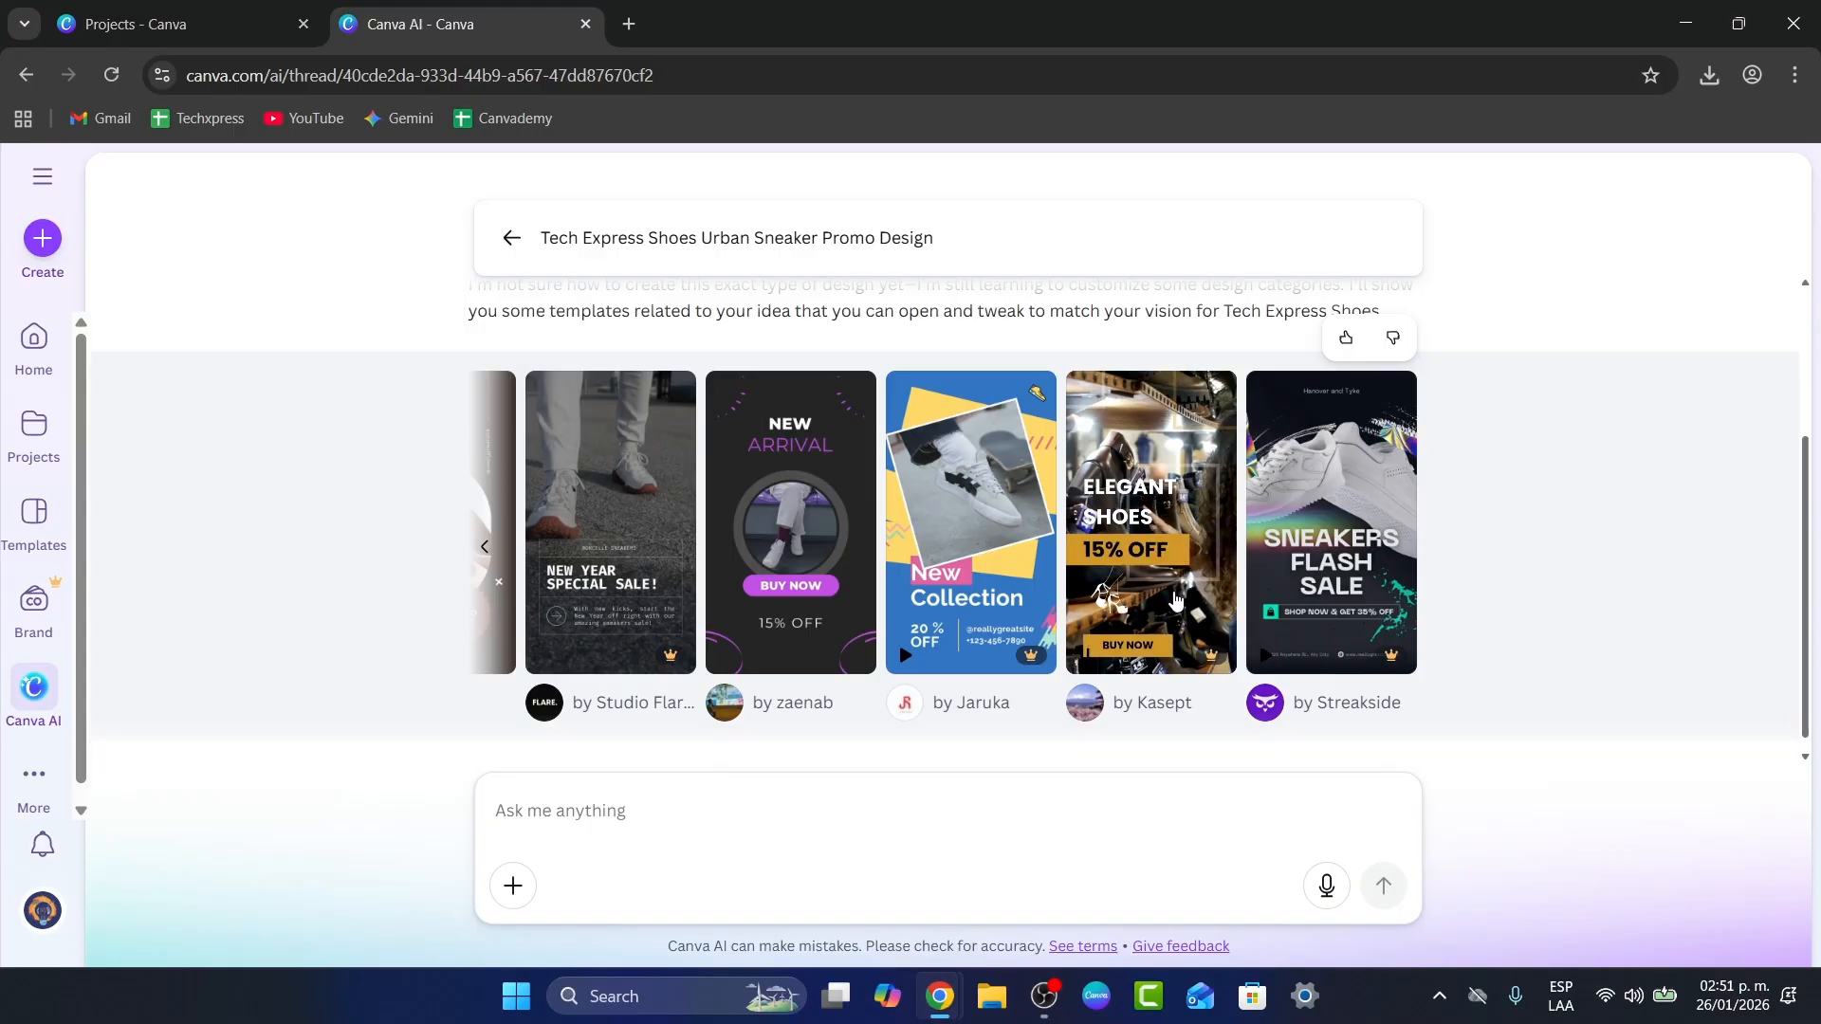
pyautogui.click(1176, 600)
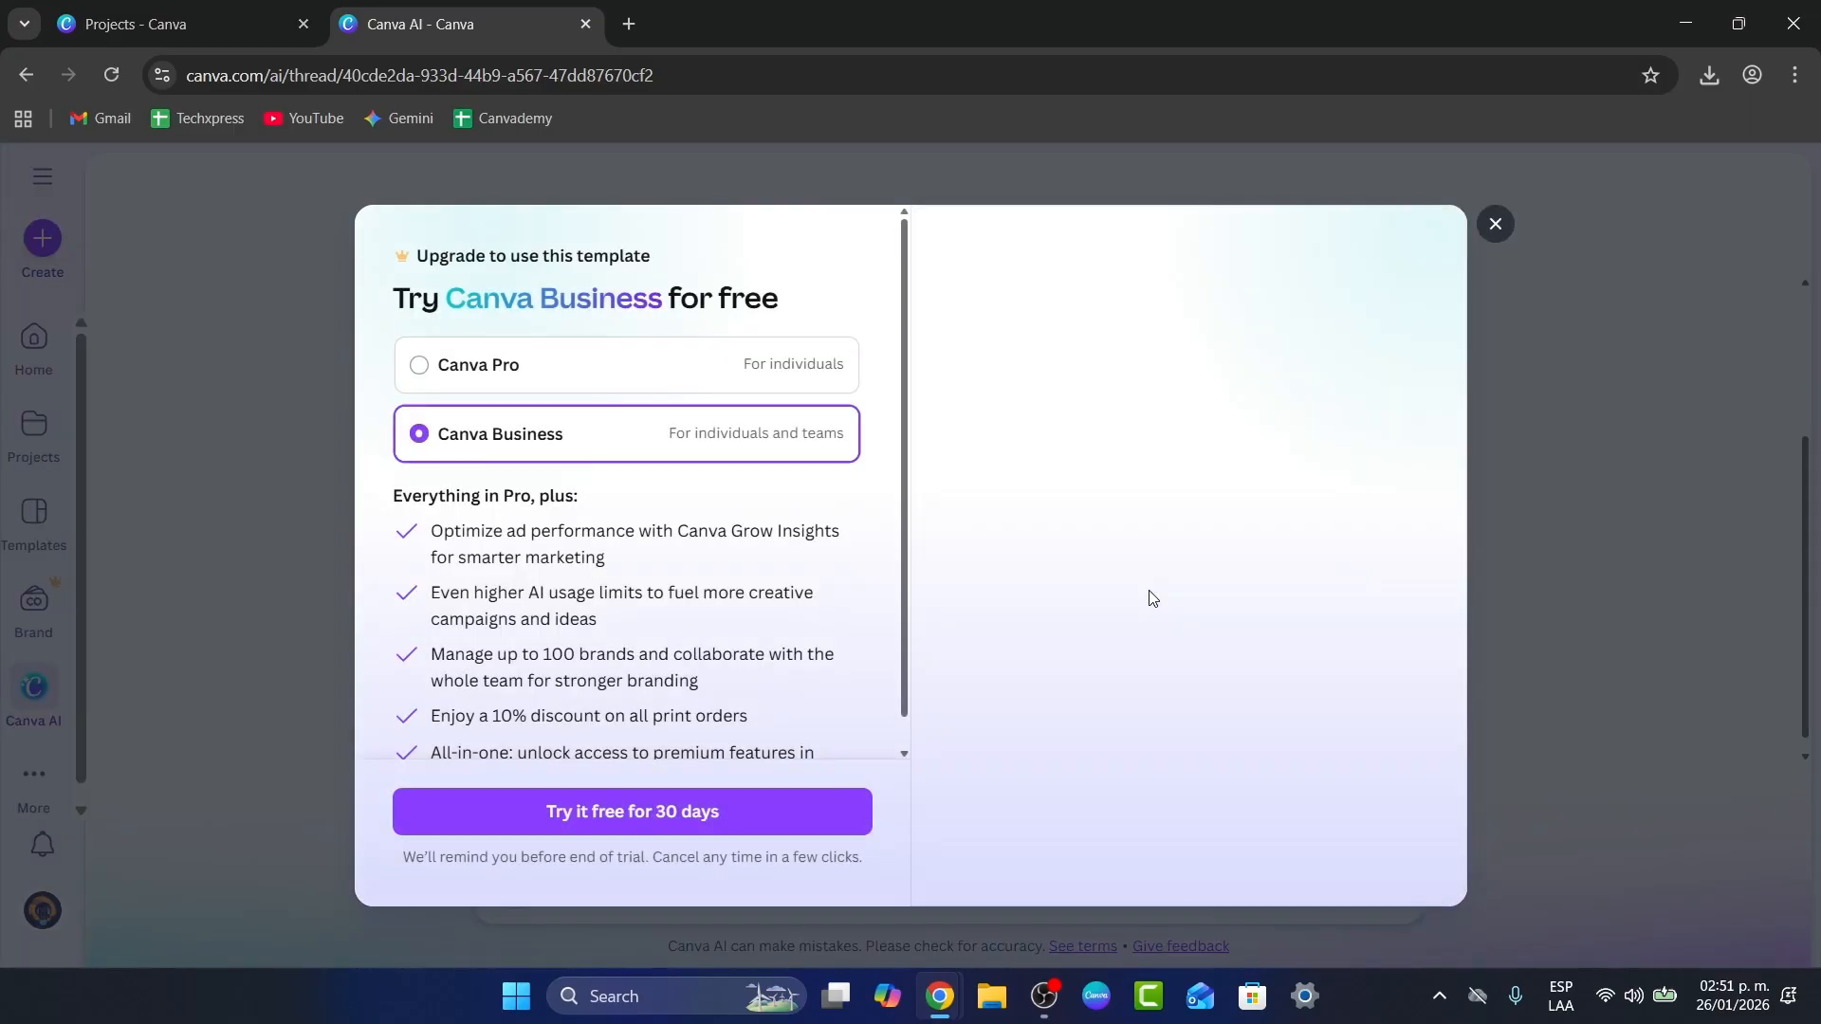
pyautogui.click(1512, 227)
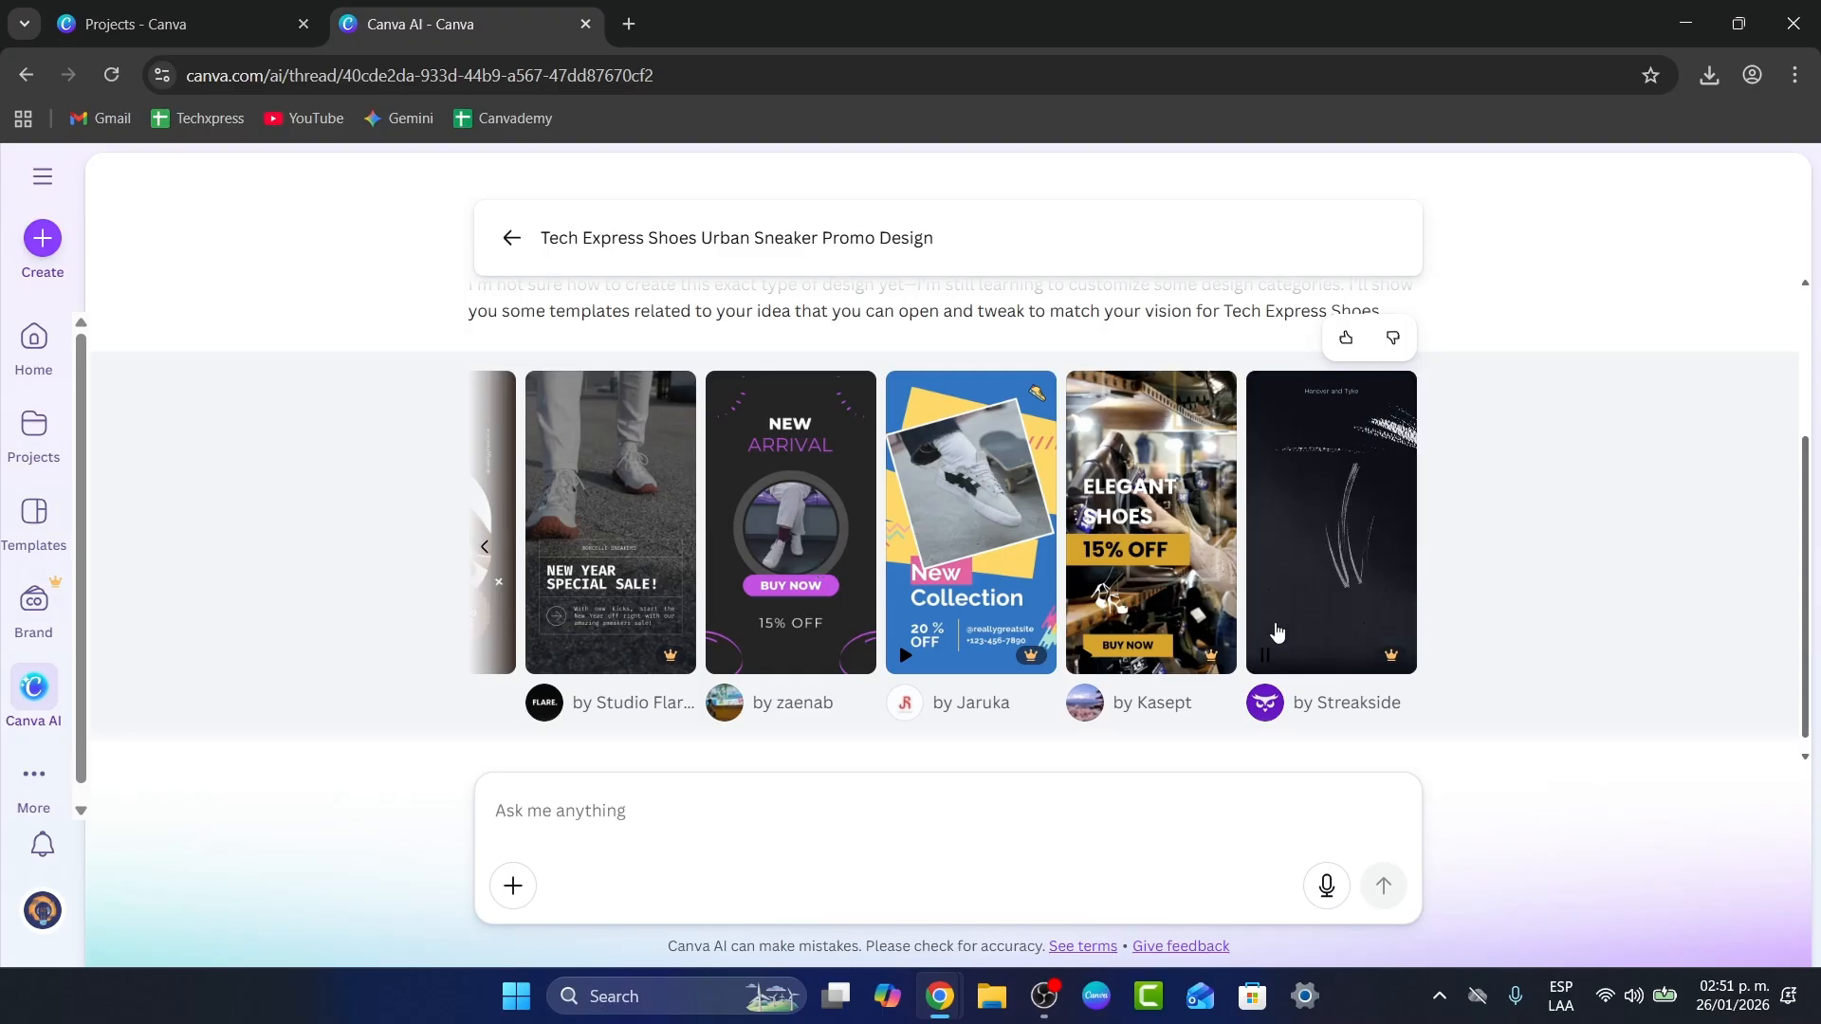
# - Open the suggested "New Arrival" 15% OFF template in the editor, enlarge its timeline, and play the video preview
pyautogui.click(808, 541)
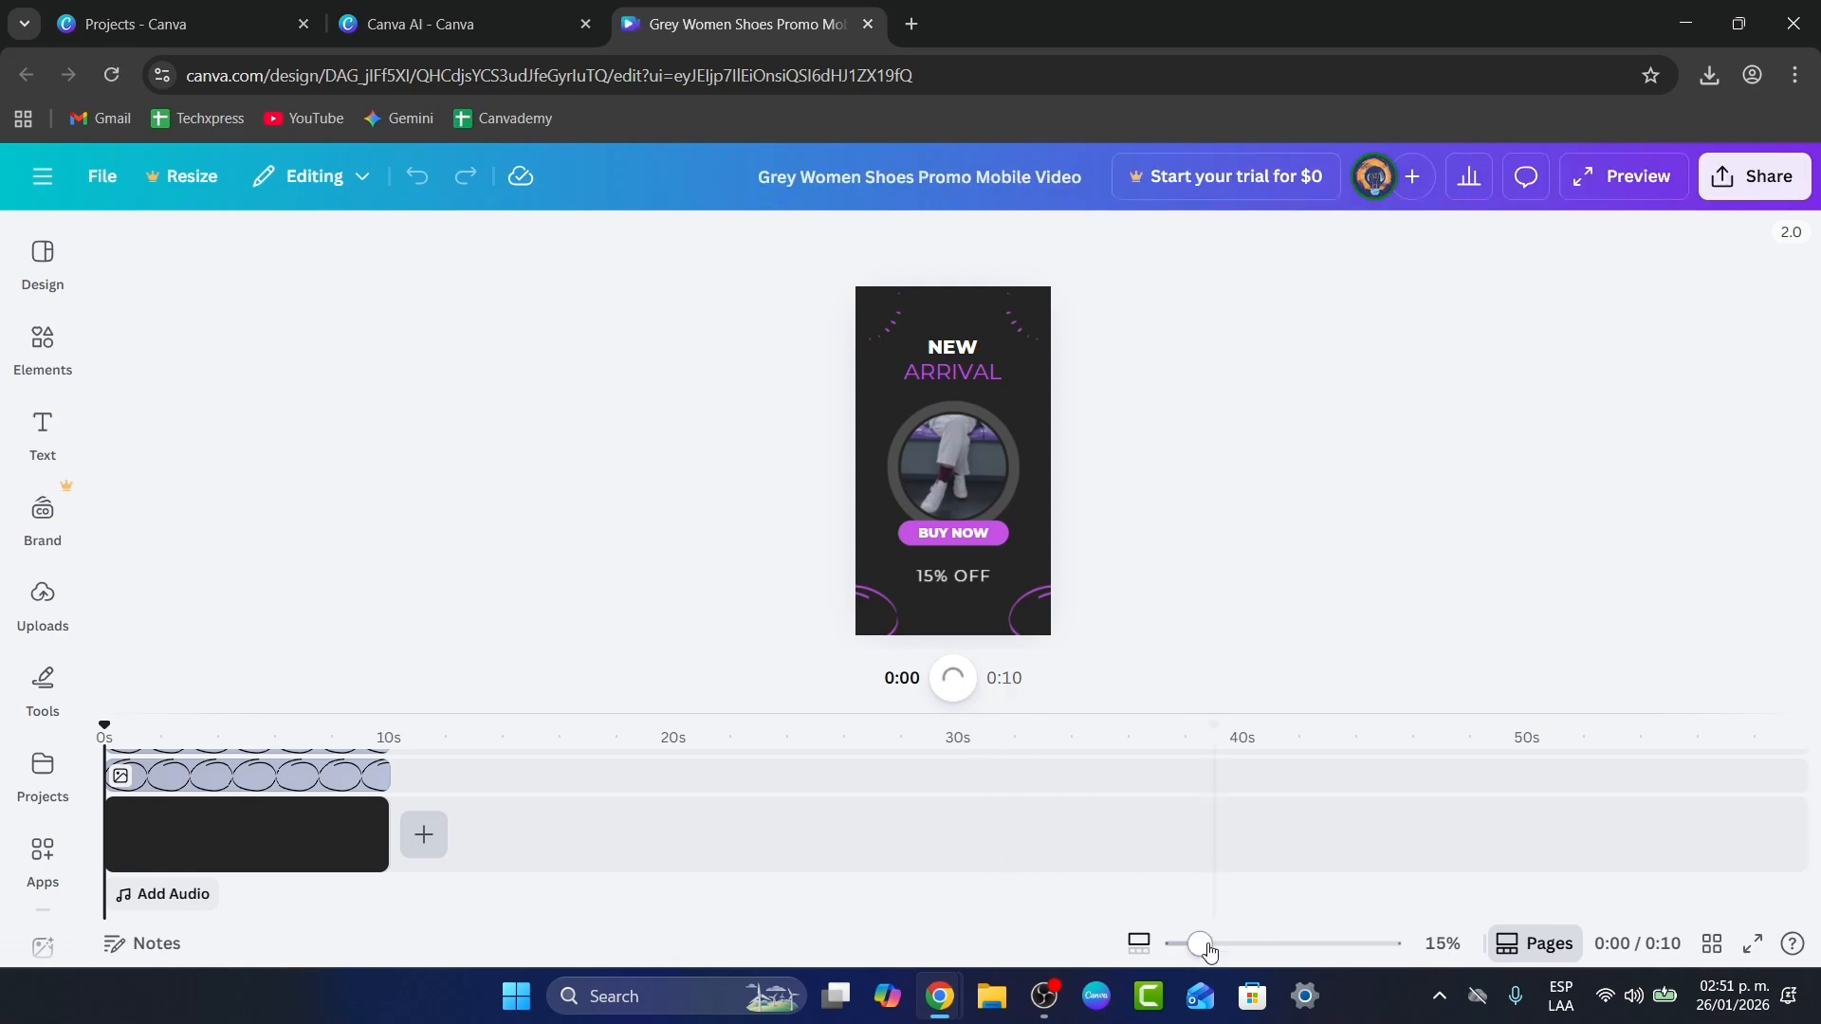
pyautogui.moveTo(1200, 943); pyautogui.dragTo(1313, 944)
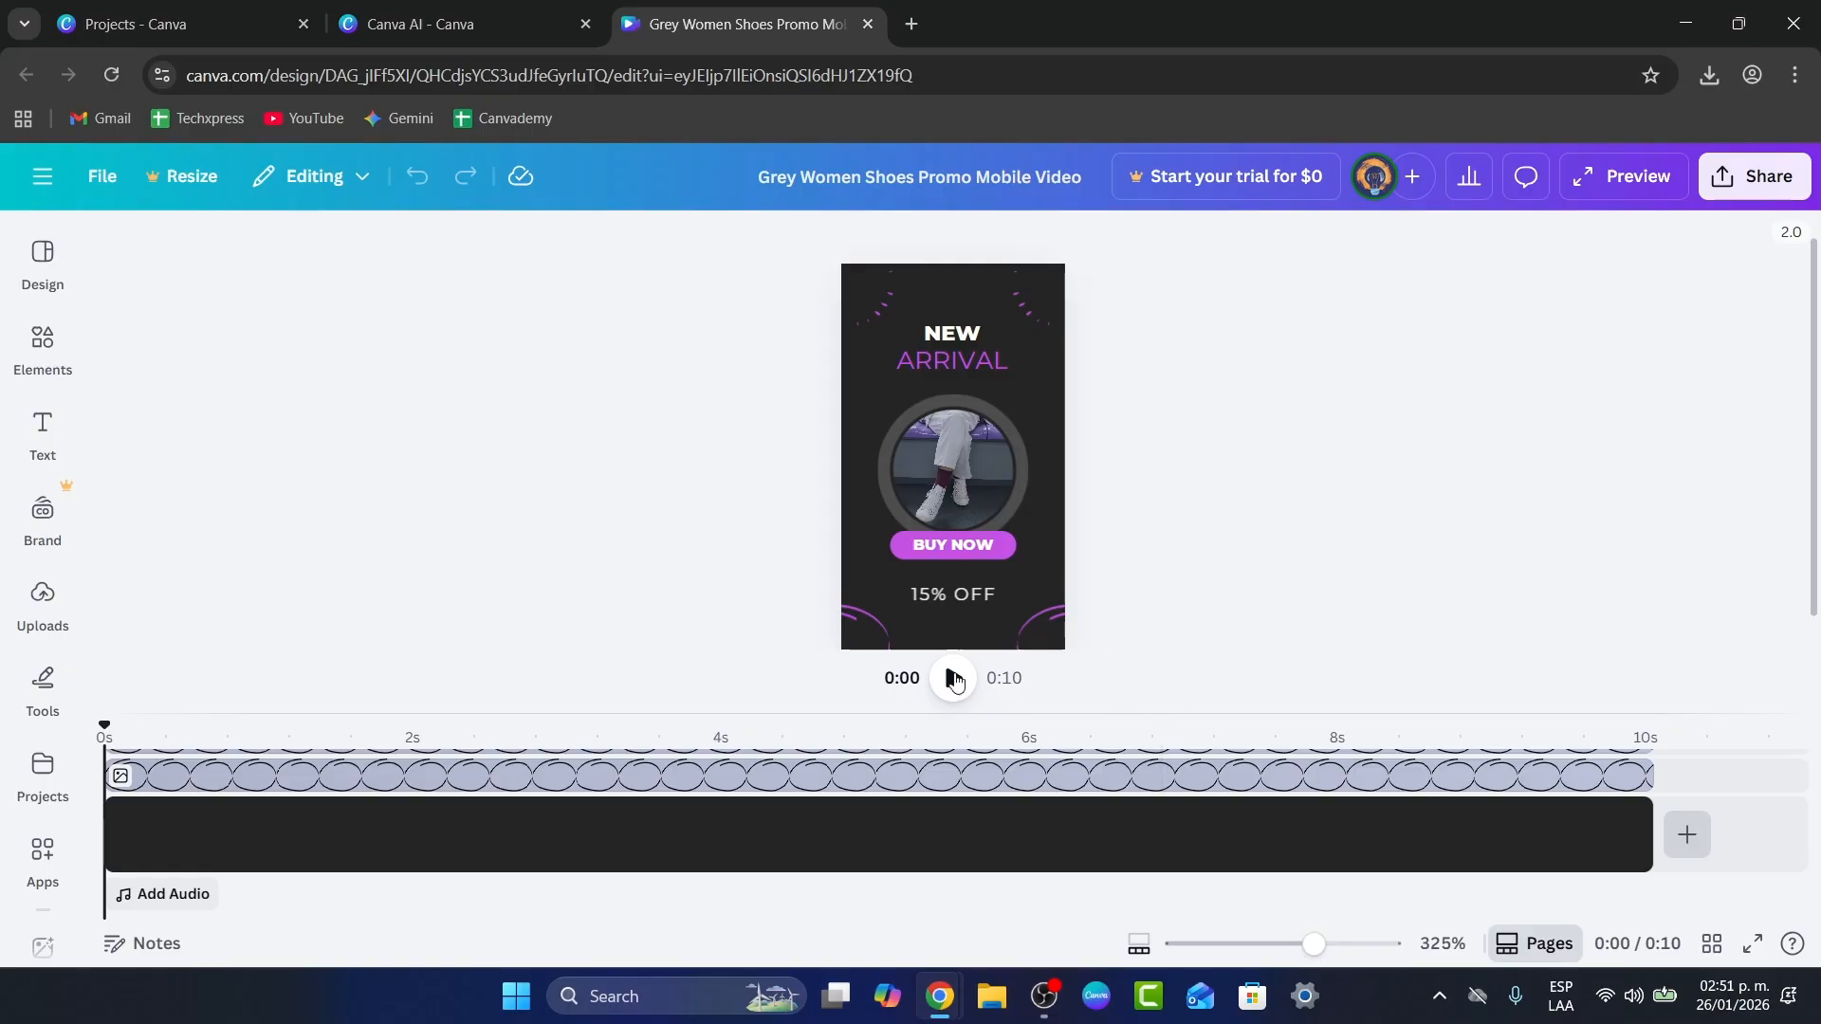
pyautogui.click(951, 677)
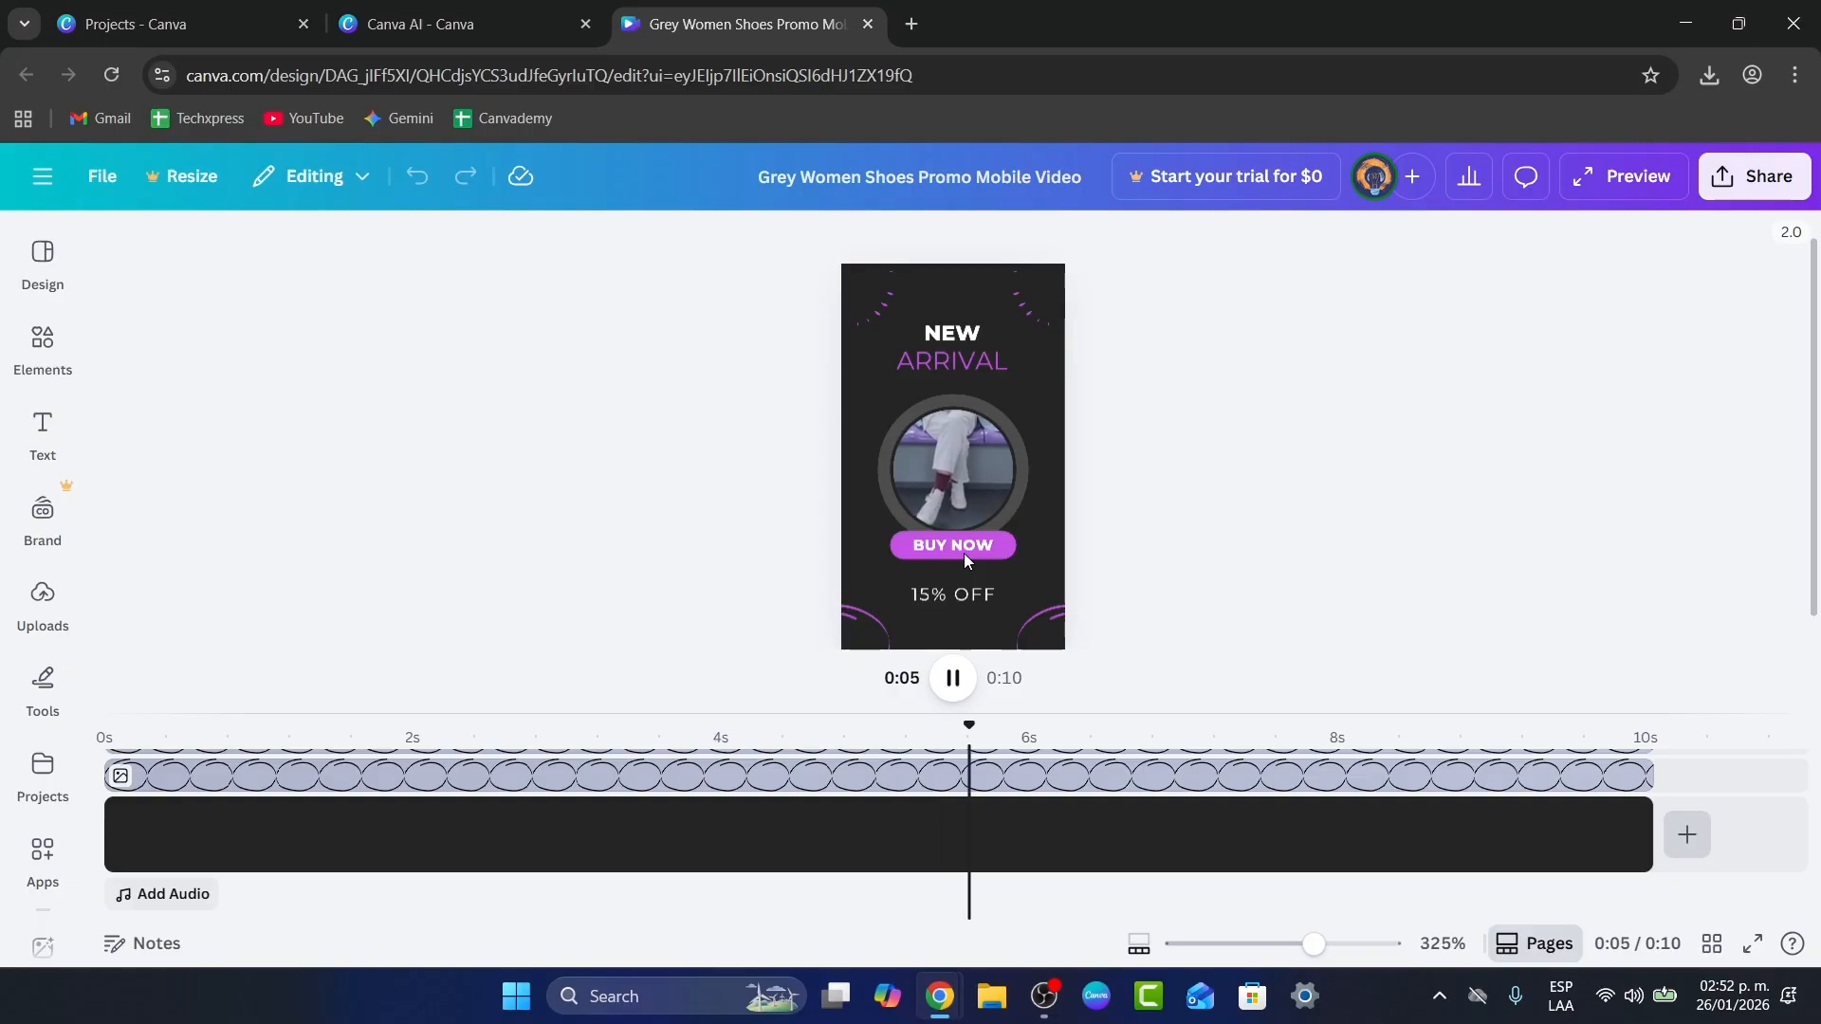
pyautogui.click(955, 679)
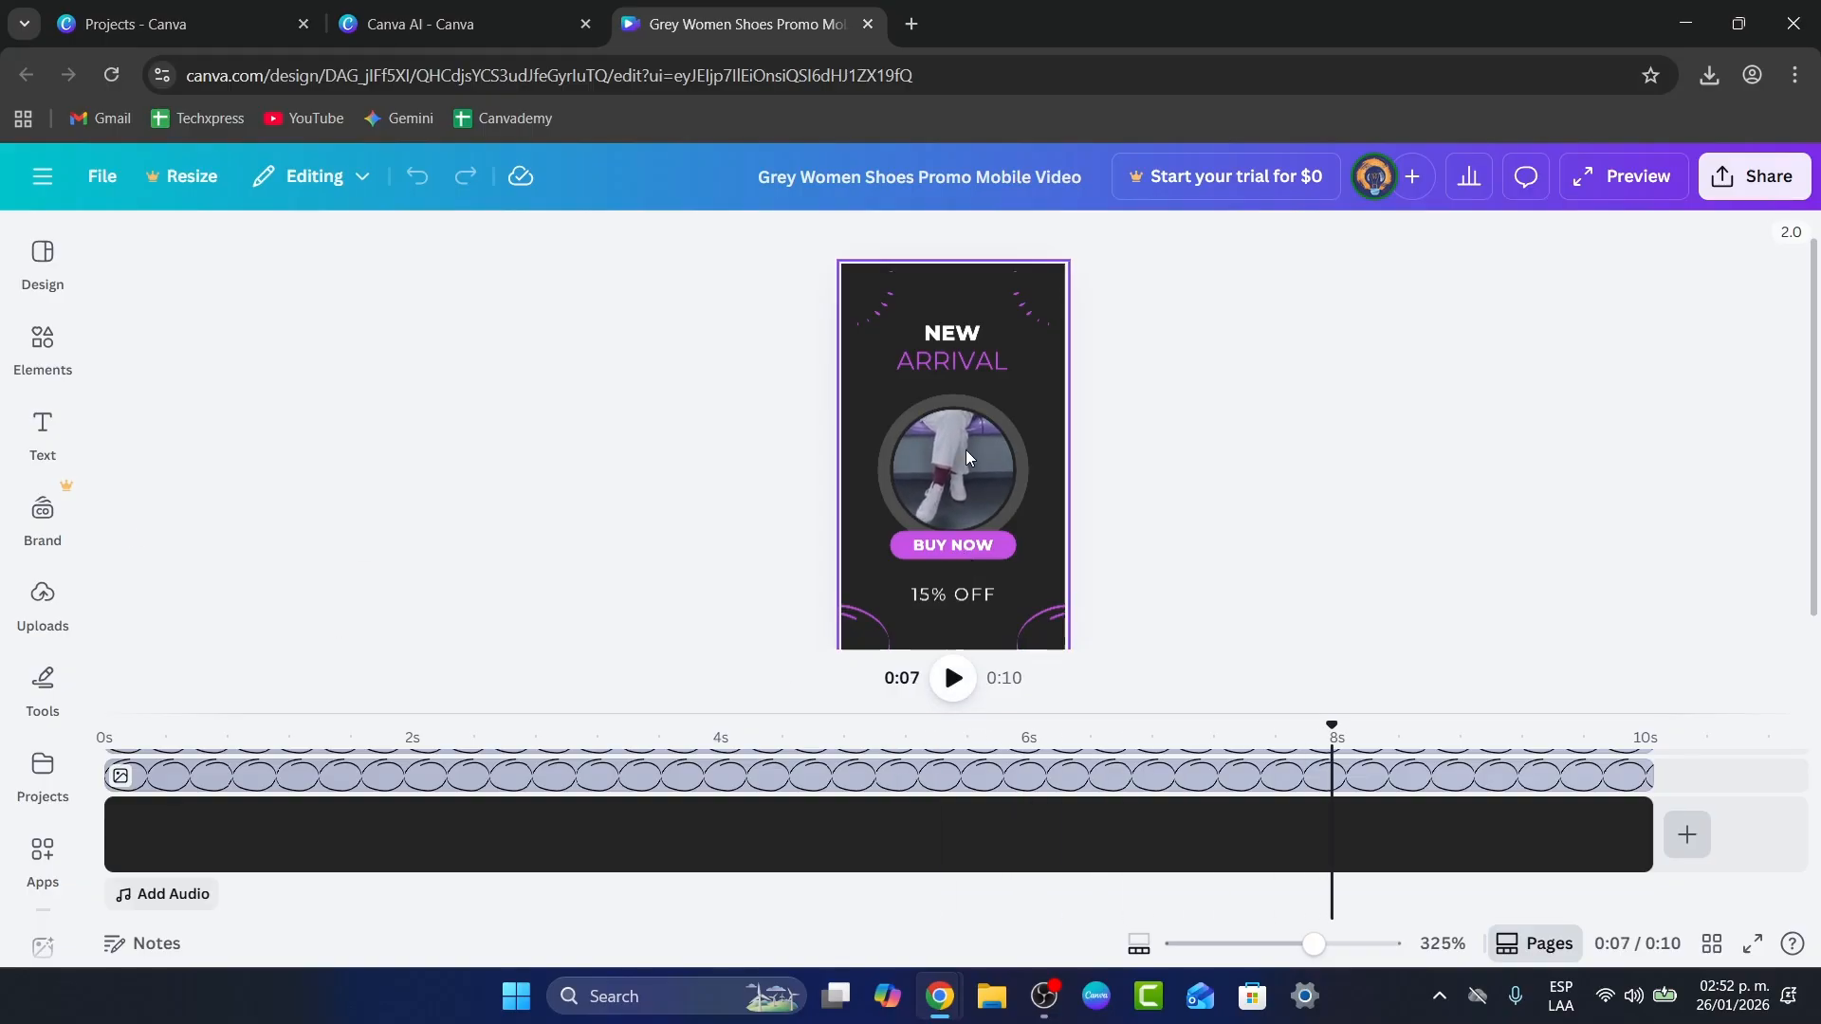
# - Open the sharing options for the shoe promo video
pyautogui.click(1765, 177)
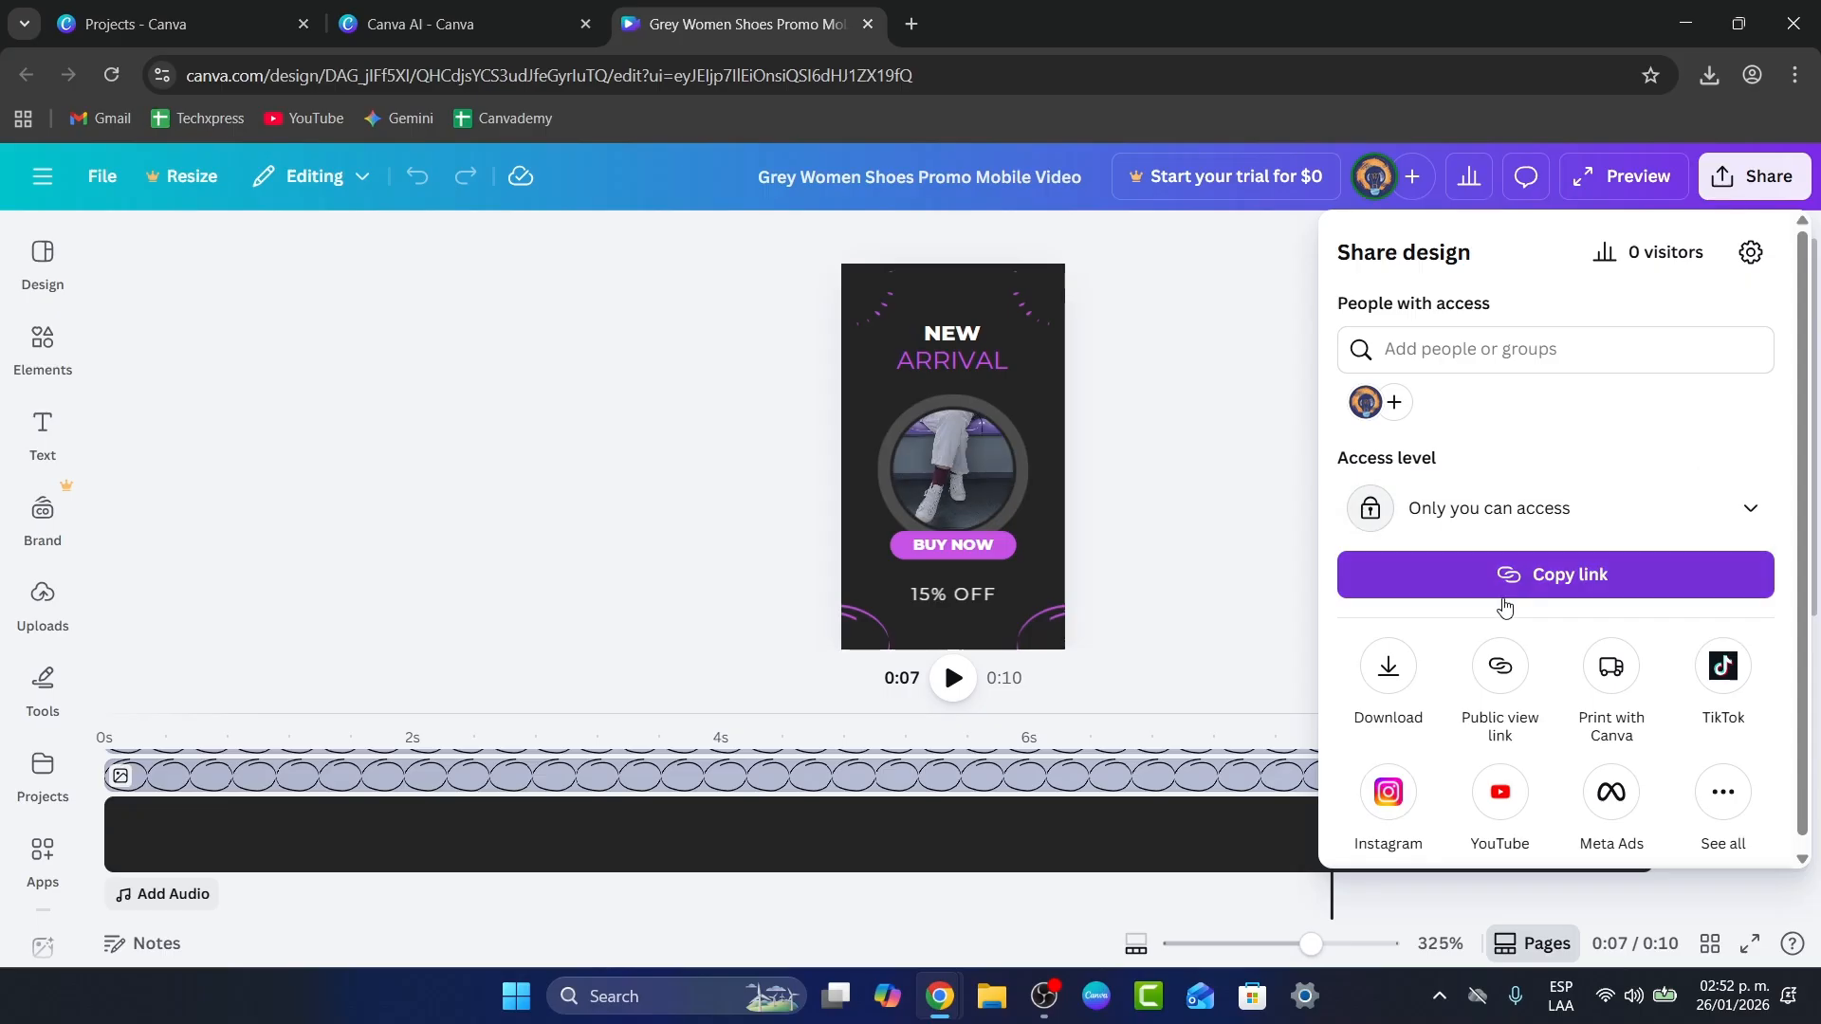